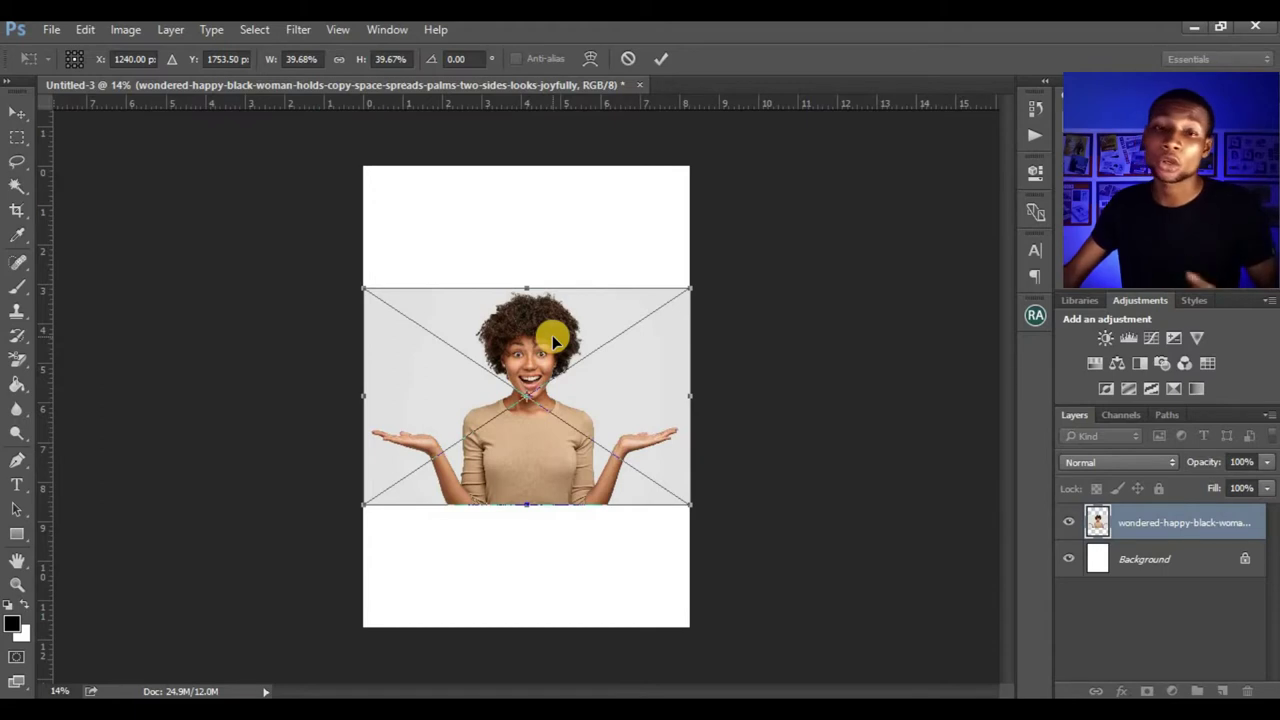
# Place the wondered-happy-black-woman and expressive-attractive-african photos on the page, and compare them by toggling the upper layer's visibility.
pyautogui.click(663, 62)
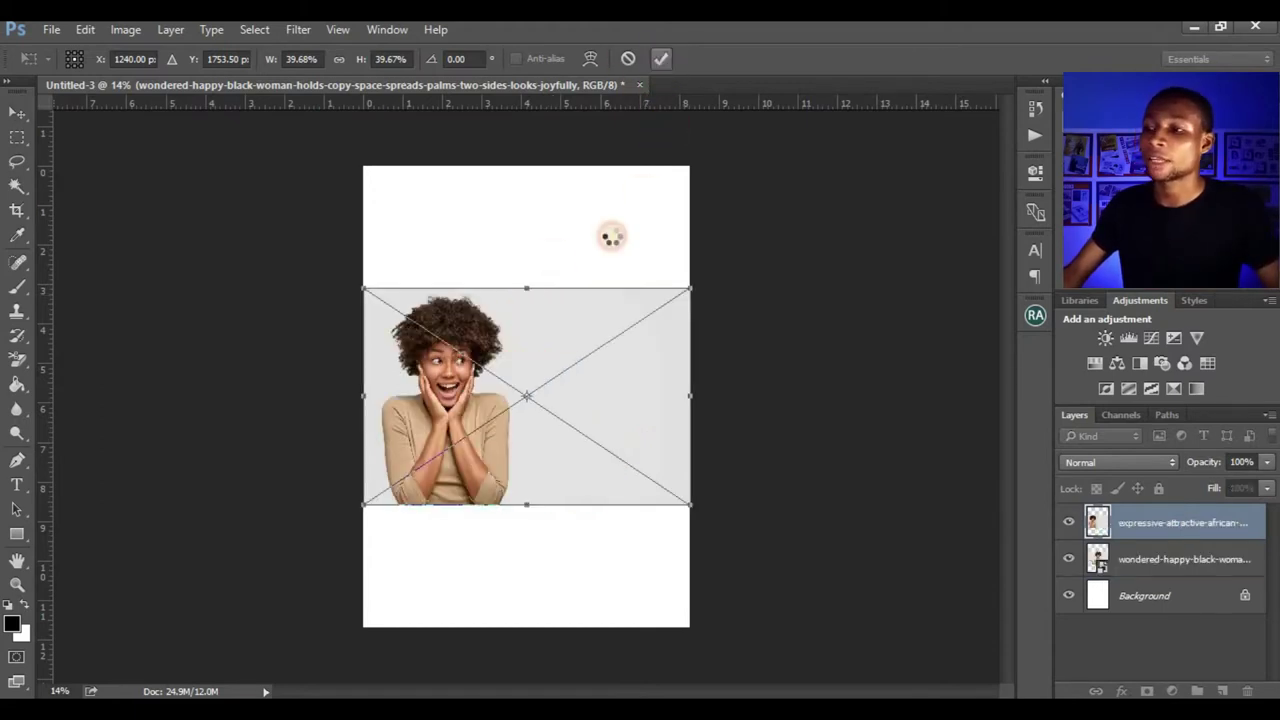
pyautogui.press('Return')
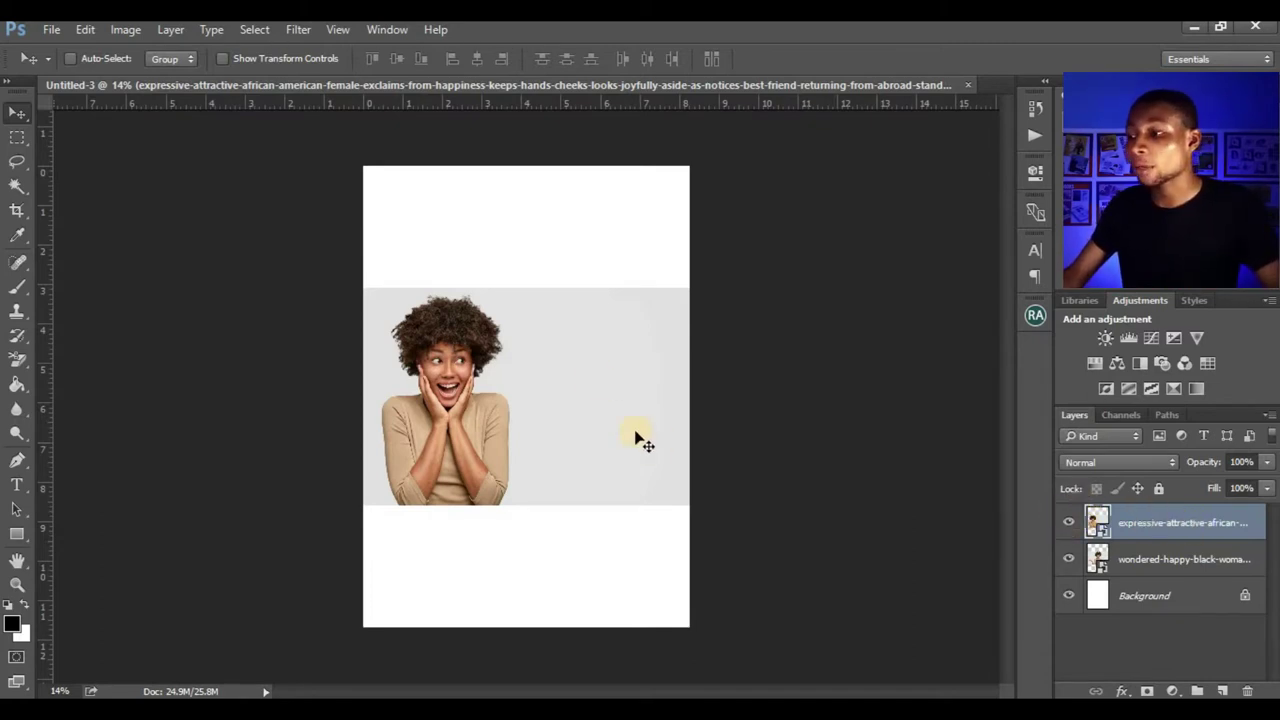
pyautogui.click(1067, 521)
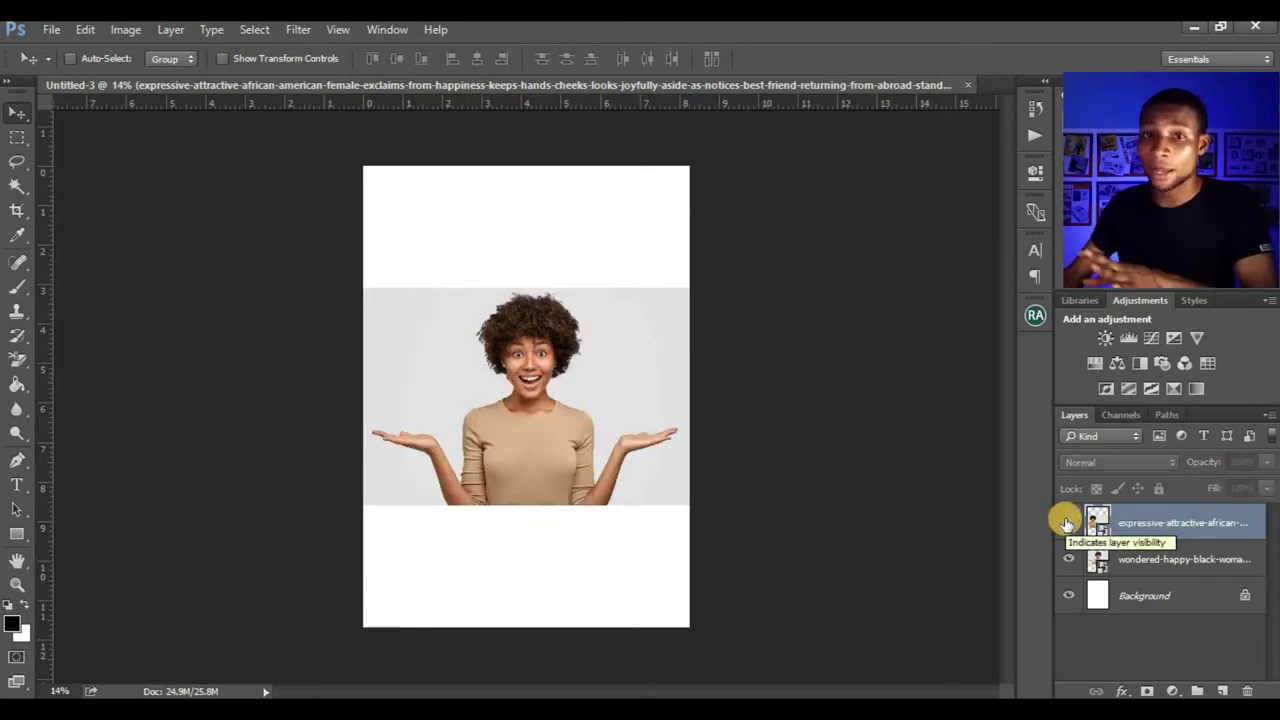
pyautogui.click(1067, 521)
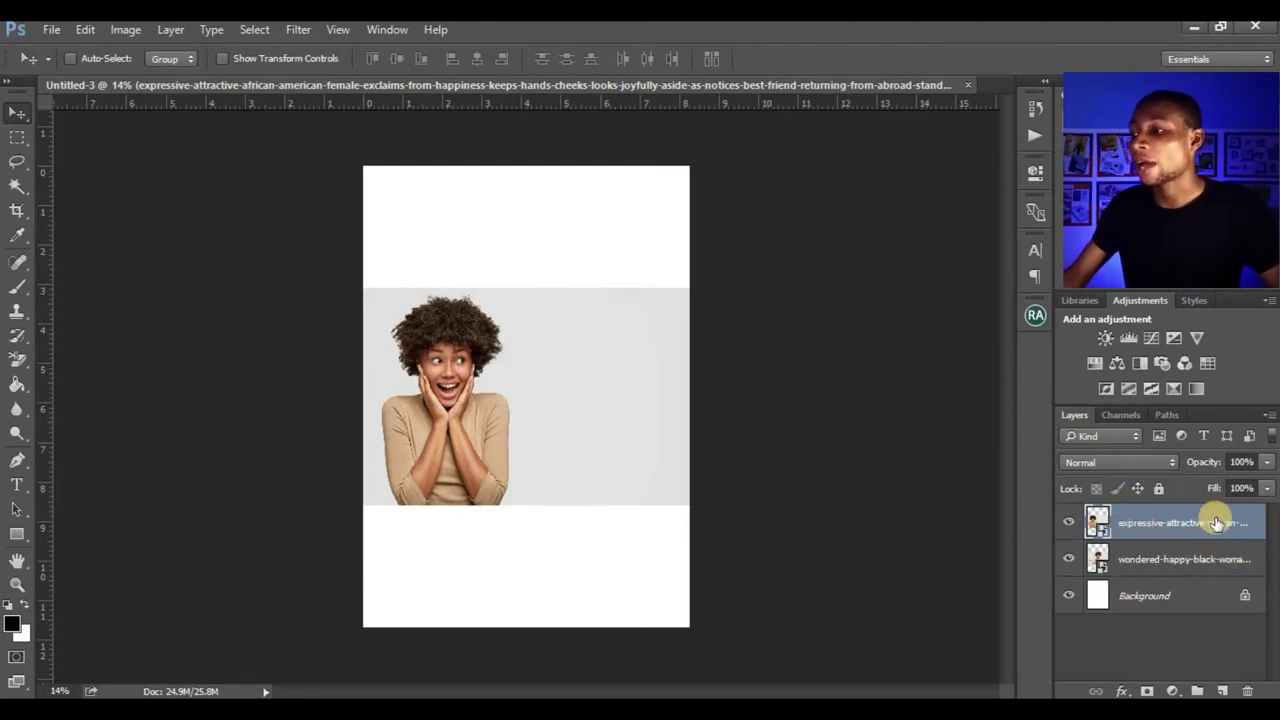
# Scale both photo layers together to about 218% so they cover the page height, and shift them left.
pyautogui.keyDown('shift'); pyautogui.click(1175, 555); pyautogui.keyUp('shift')
pyautogui.hotkey('ctrl', 't')
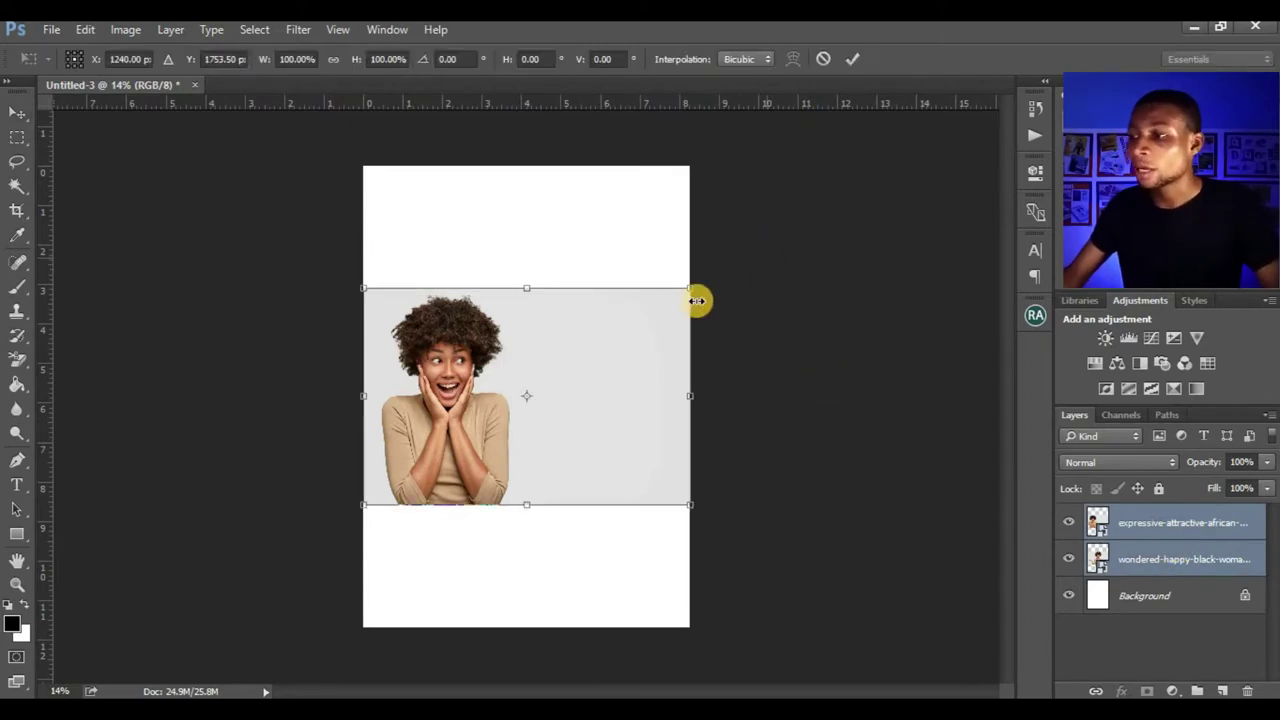
pyautogui.moveTo(690, 290); pyautogui.dragTo(890, 228)
pyautogui.moveTo(476, 441); pyautogui.dragTo(1071, 609)
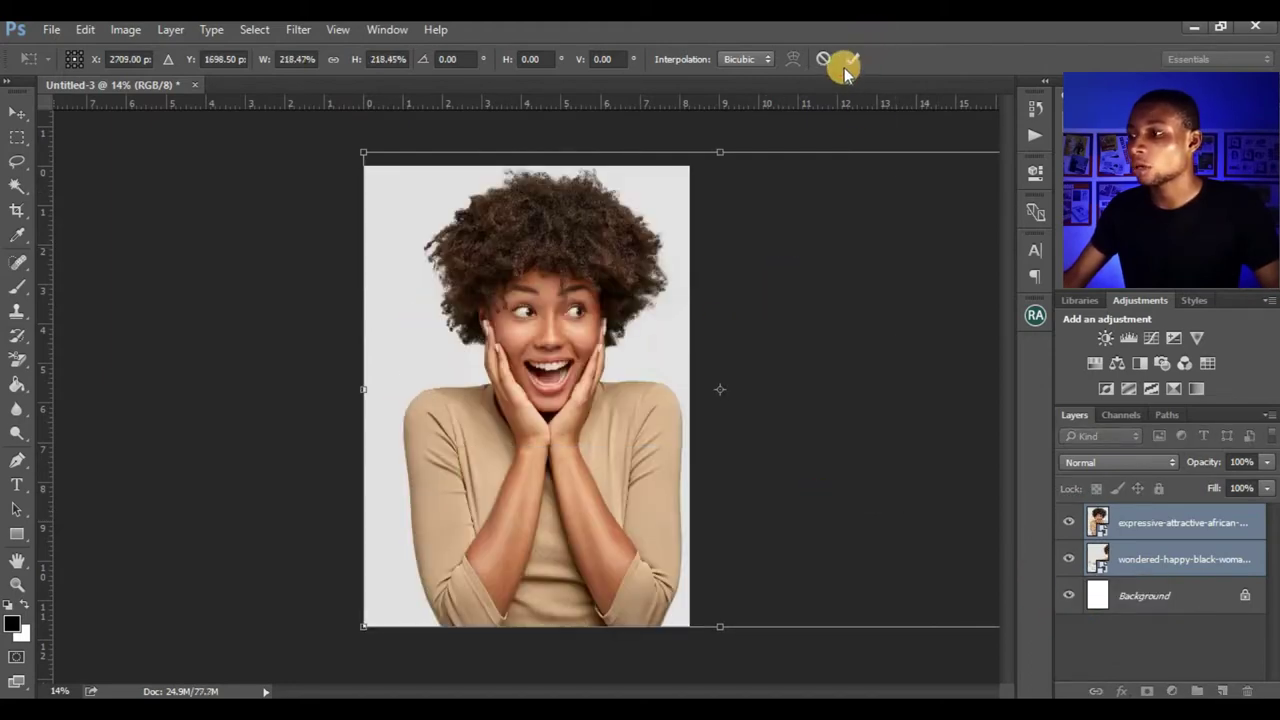
pyautogui.press('Return')
pyautogui.moveTo(586, 323); pyautogui.dragTo(472, 316)
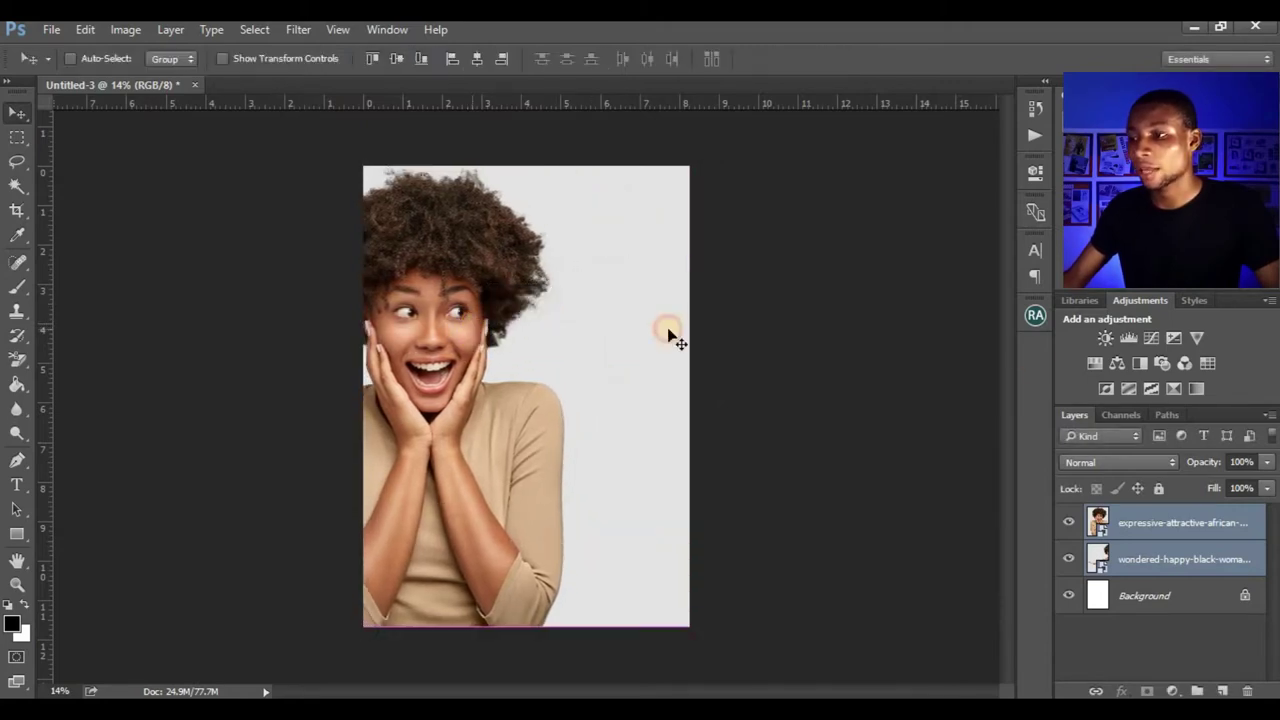
# Hide the expressive-attractive photo layer and reposition the wondered-happy photo so the woman stands near the page's centre.
pyautogui.click(1140, 521)
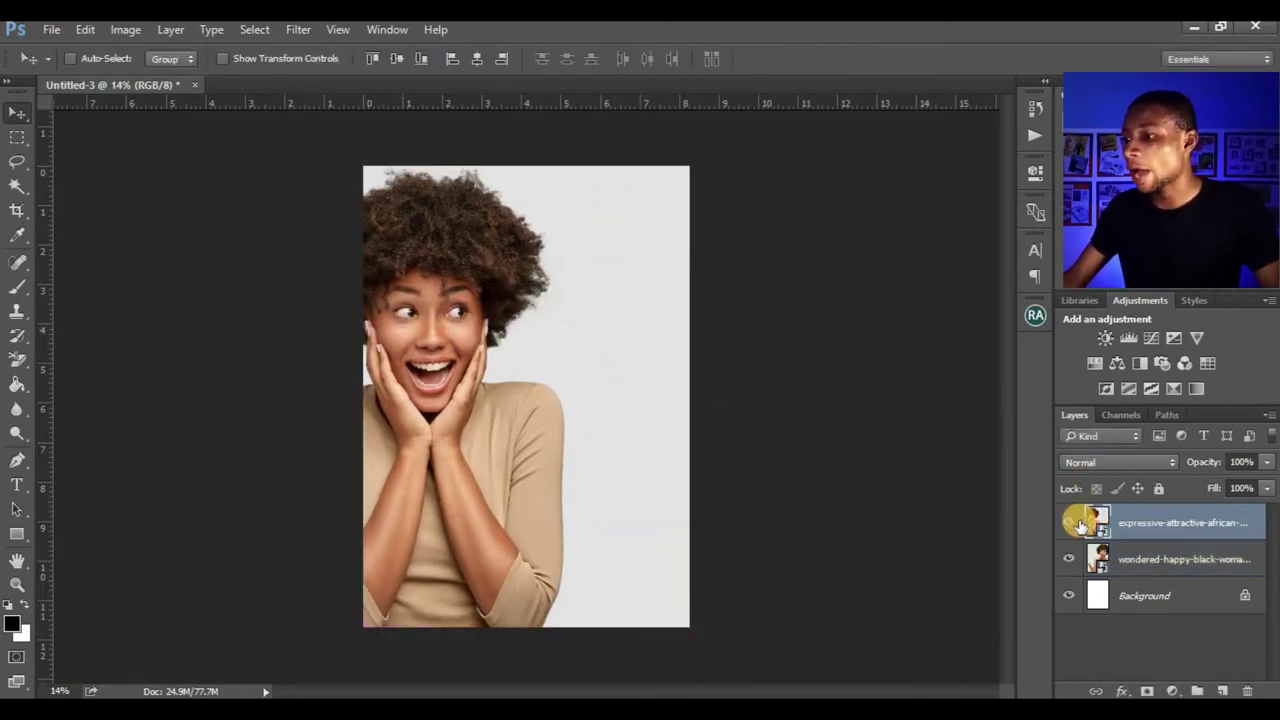
pyautogui.click(1071, 521)
pyautogui.moveTo(588, 432); pyautogui.dragTo(668, 326)
pyautogui.click(1157, 559)
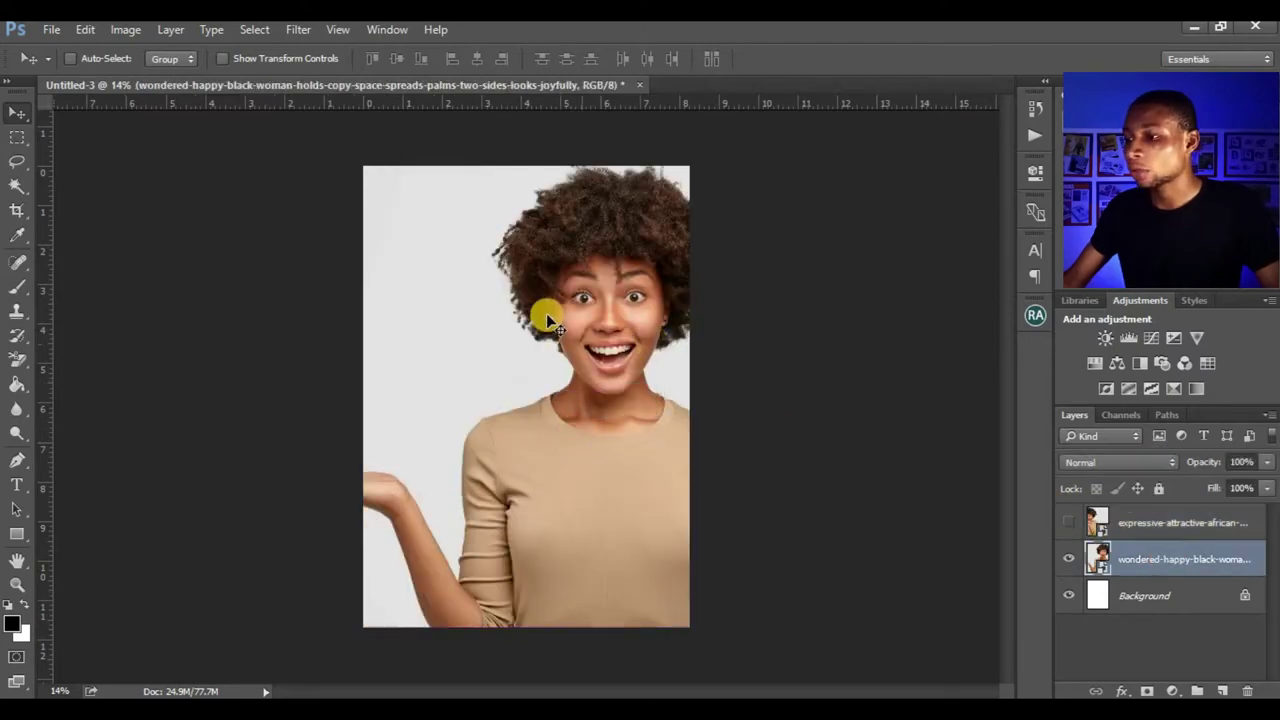
pyautogui.moveTo(562, 300); pyautogui.dragTo(547, 292)
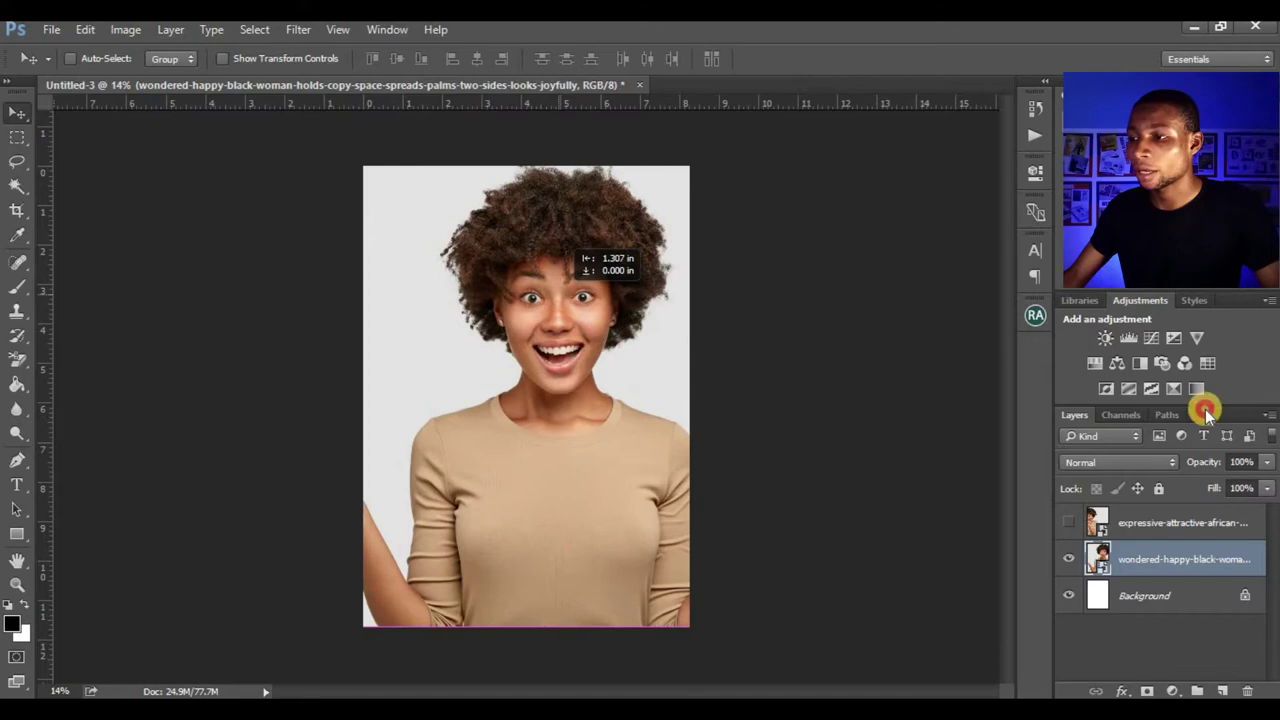
# Show the expressive-attractive layer again, move the wondered-happy photo right, and move the expressive-attractive photo right to bring its whole head onto the page.
pyautogui.click(1070, 521)
pyautogui.moveTo(432, 310); pyautogui.dragTo(640, 334)
pyautogui.click(1128, 523)
pyautogui.moveTo(393, 340); pyautogui.dragTo(508, 338)
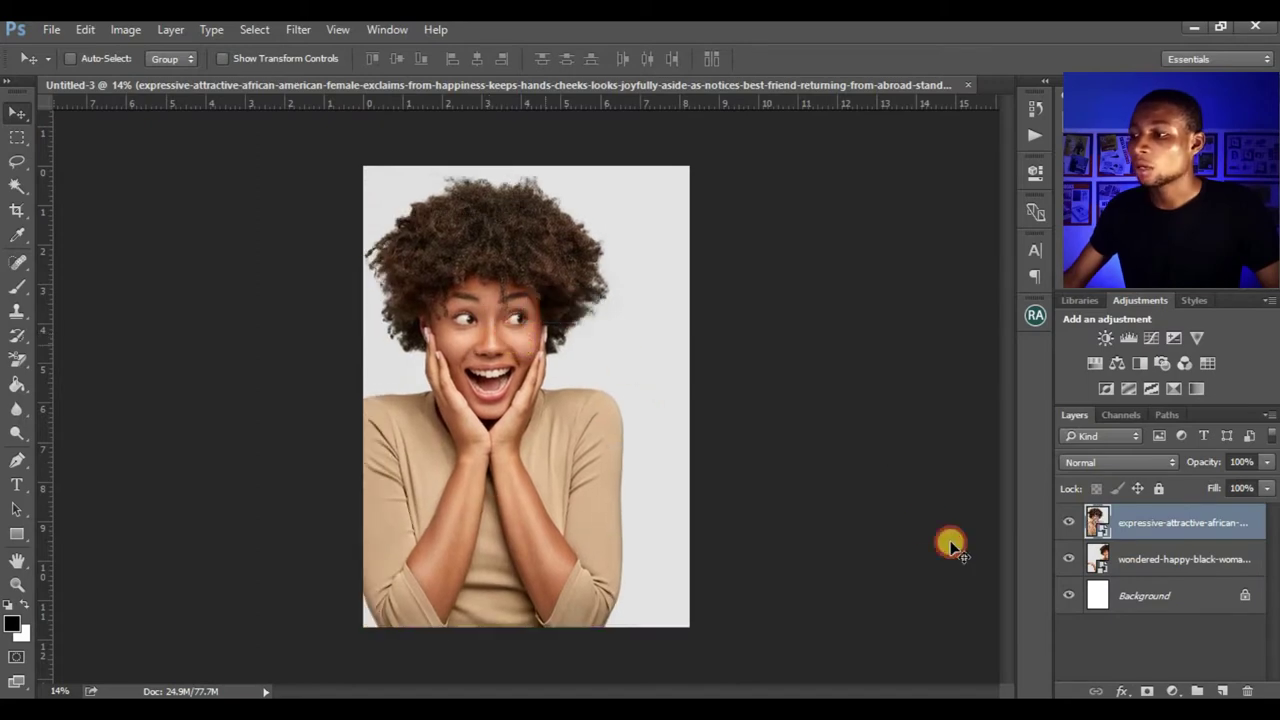
# Turn off the R channel in the Blending Options of the expressive-attractive photo layer and apply the layer style.
pyautogui.doubleClick(1258, 530)
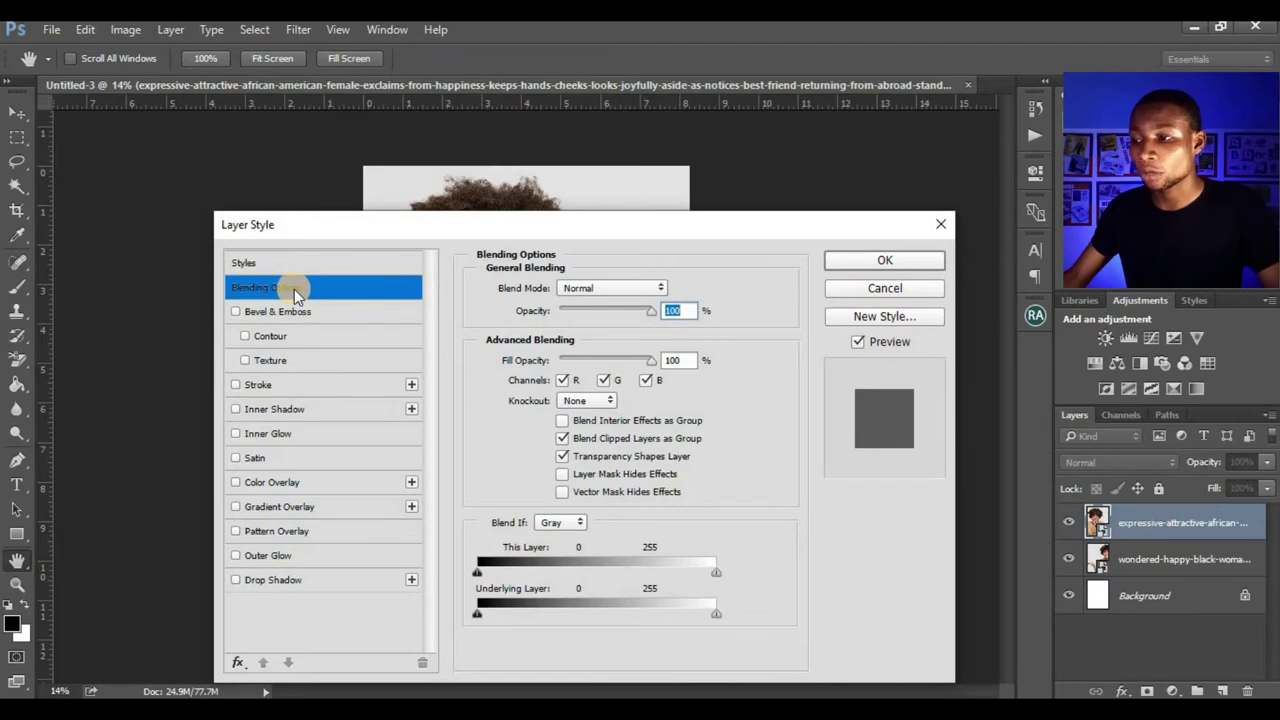
pyautogui.click(562, 381)
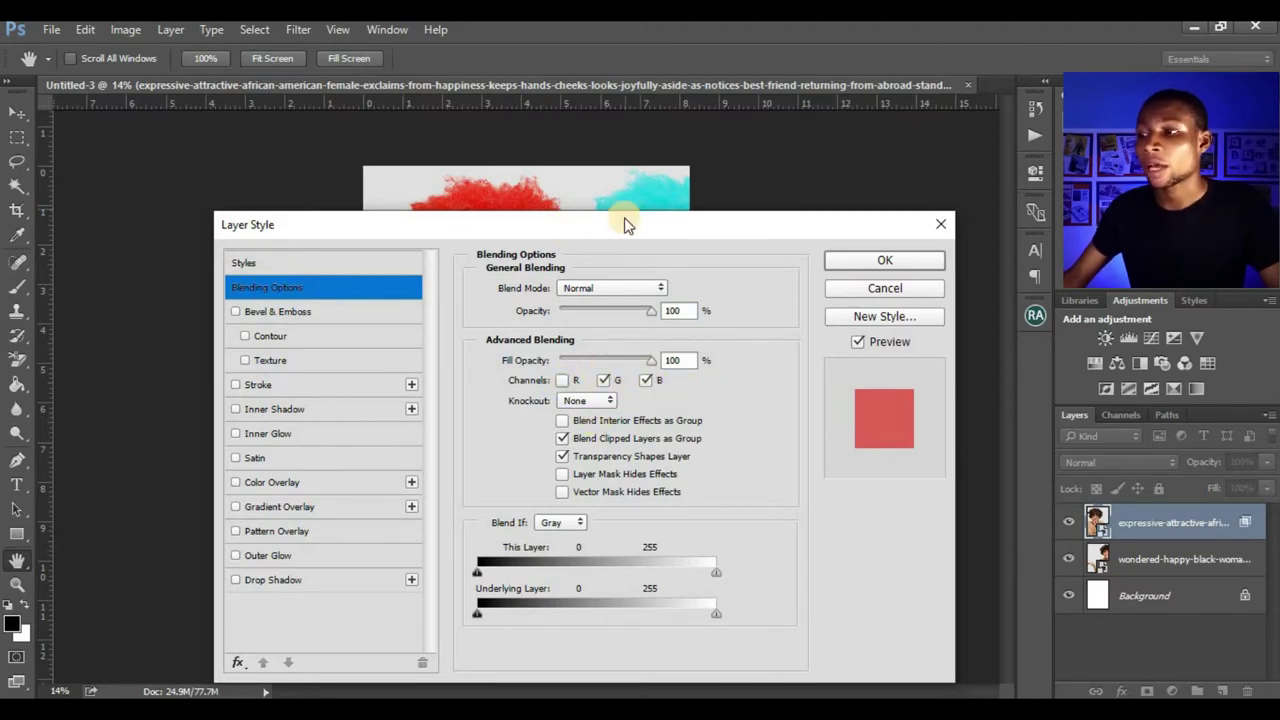
pyautogui.moveTo(663, 230); pyautogui.dragTo(475, 242)
pyautogui.click(690, 275)
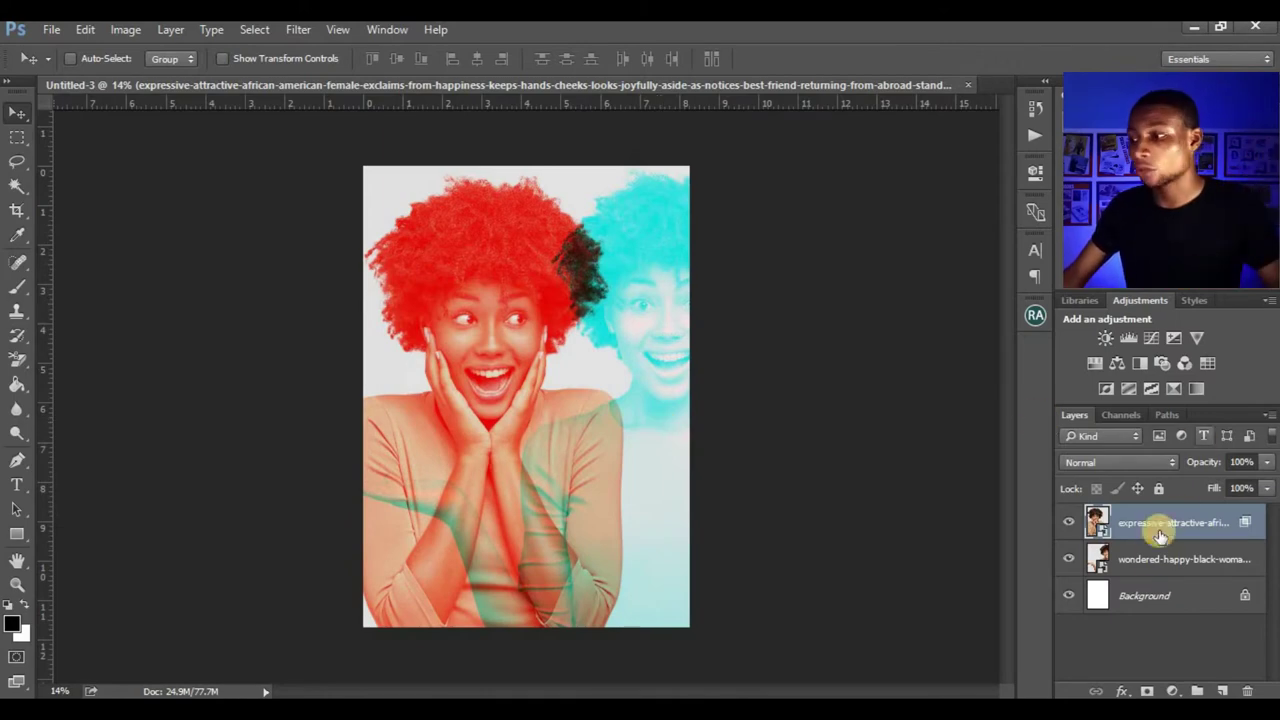
# Move the wondered-happy photo left so its cyan head partly overlaps the red one.
pyautogui.click(1150, 559)
pyautogui.moveTo(616, 367); pyautogui.dragTo(551, 368)
# Free-transform the expressive-attractive photo to about 103% and reposition it with its upper edge aligned to the page's top.
pyautogui.click(1128, 522)
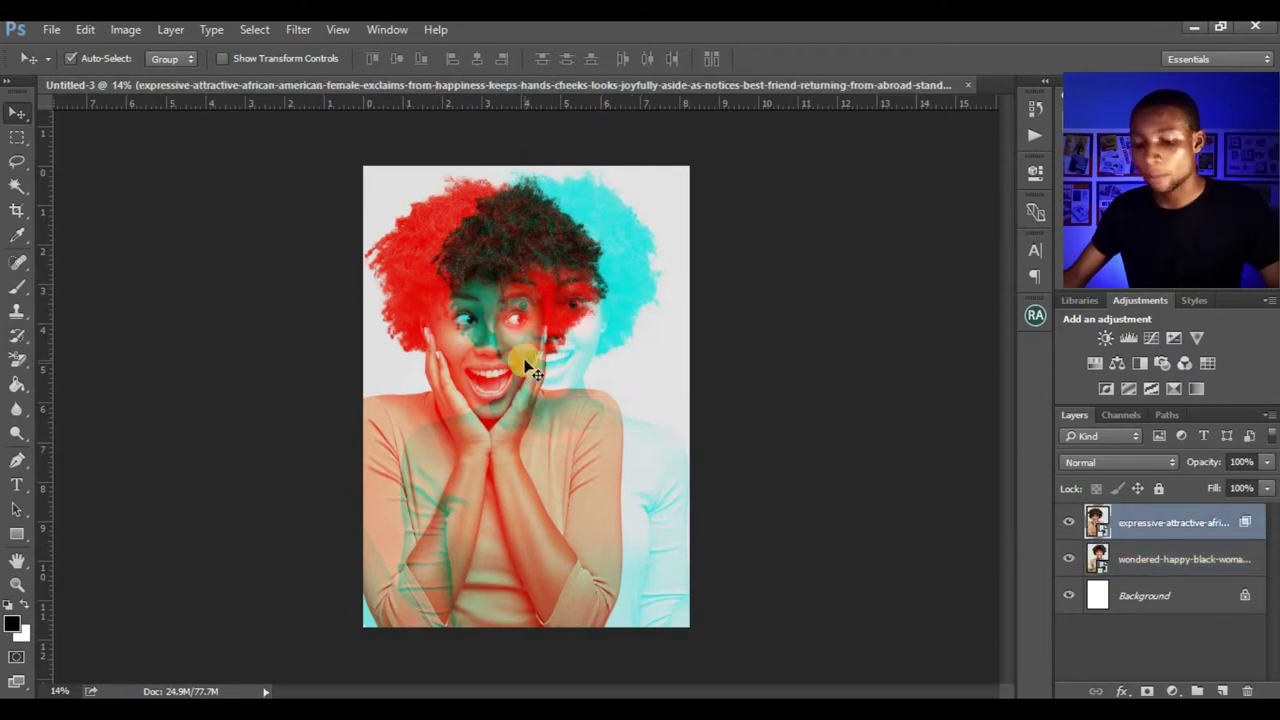
pyautogui.press('ctrl')
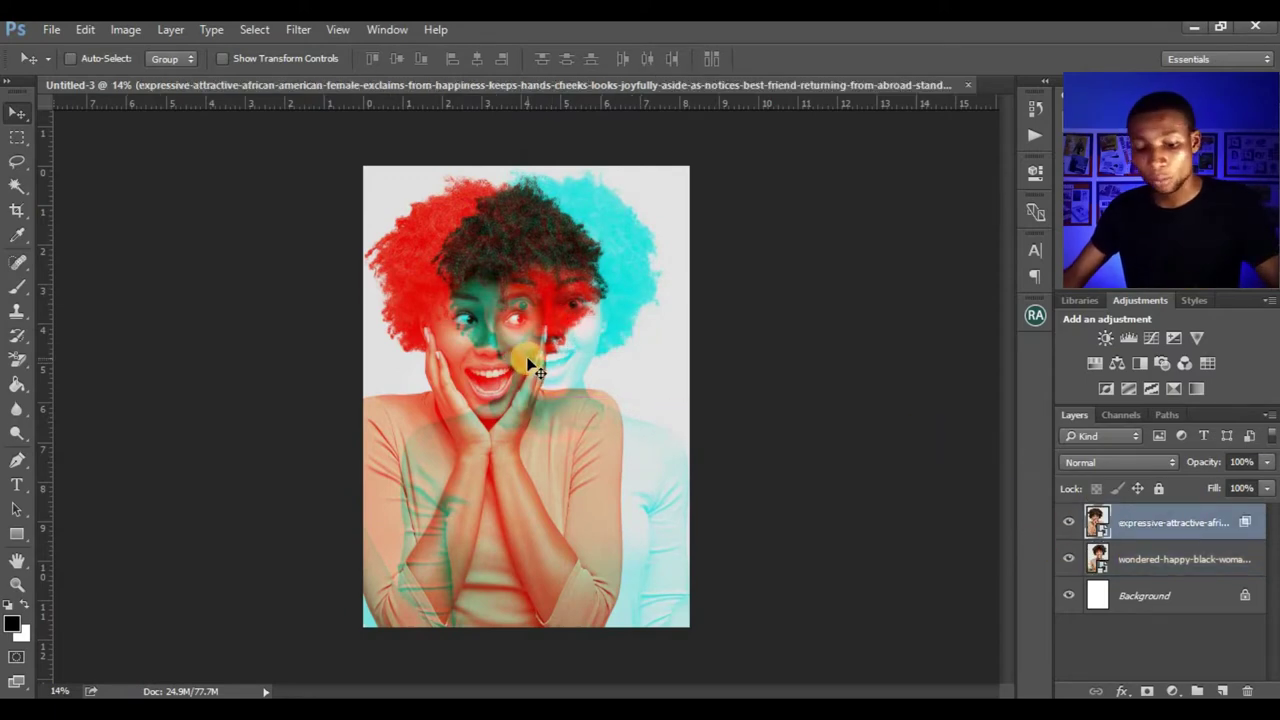
pyautogui.hotkey('ctrl', 't')
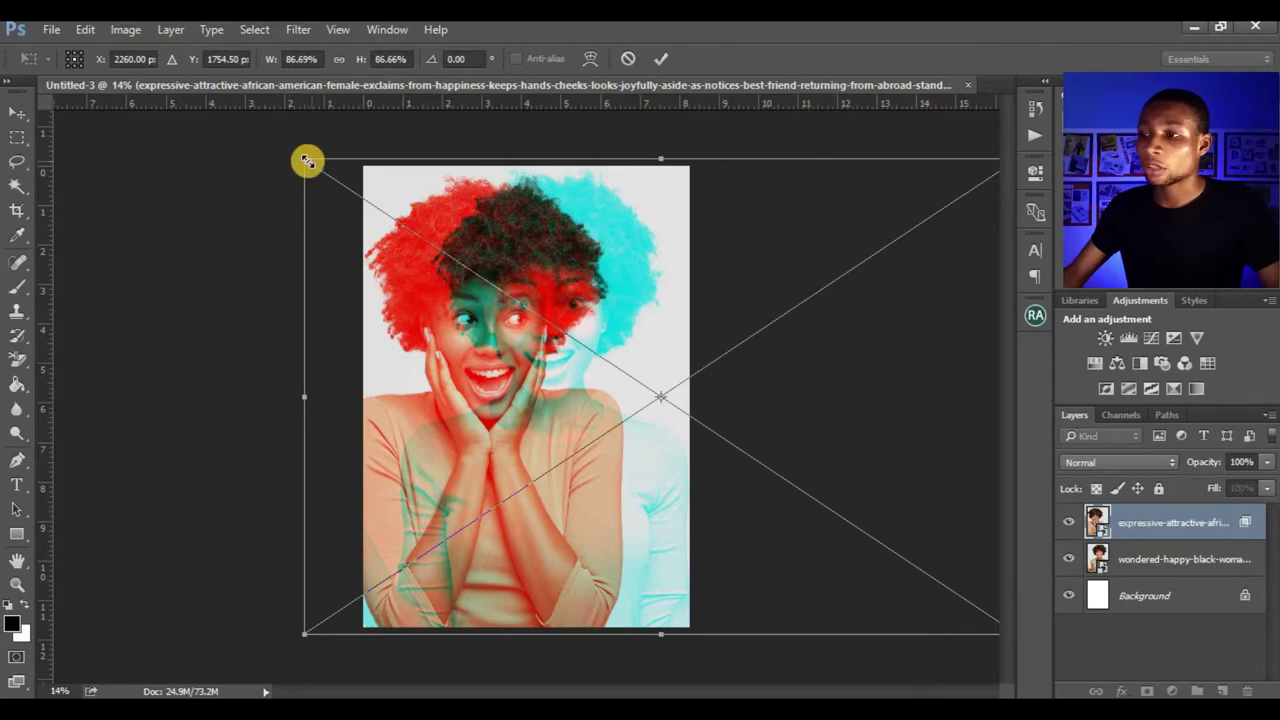
pyautogui.moveTo(307, 161); pyautogui.dragTo(195, 113)
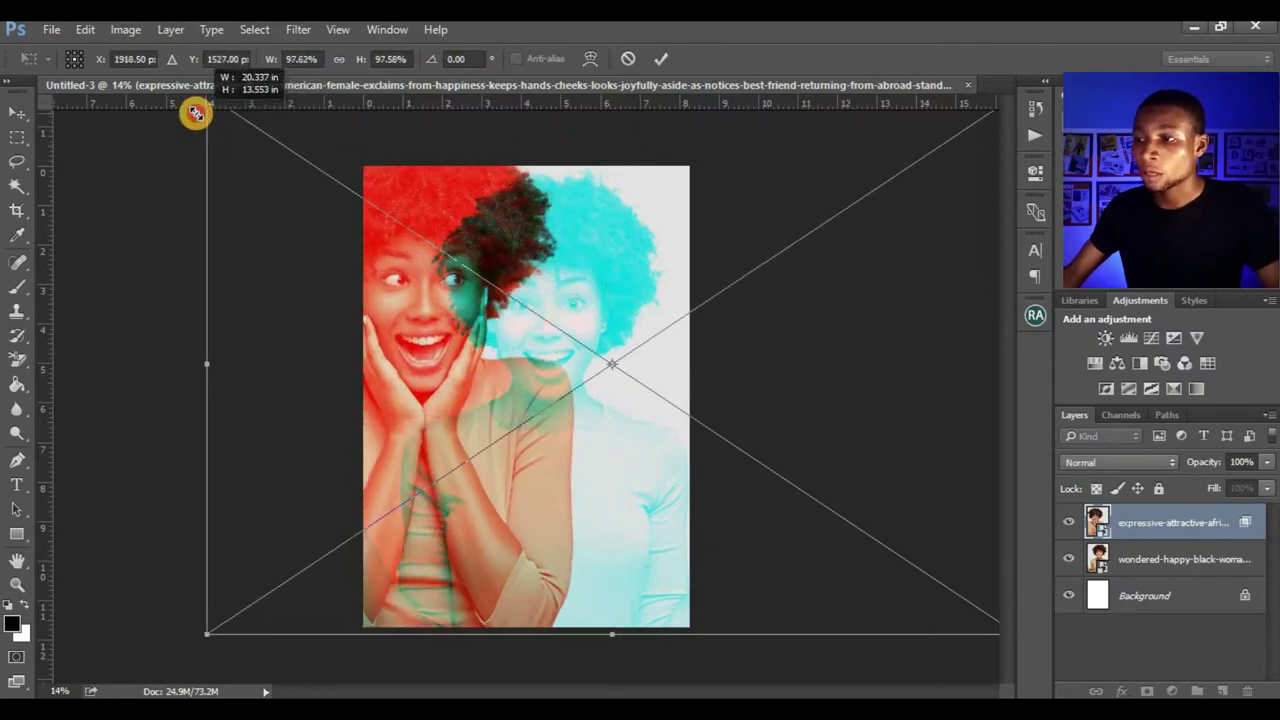
pyautogui.moveTo(468, 237); pyautogui.dragTo(586, 277)
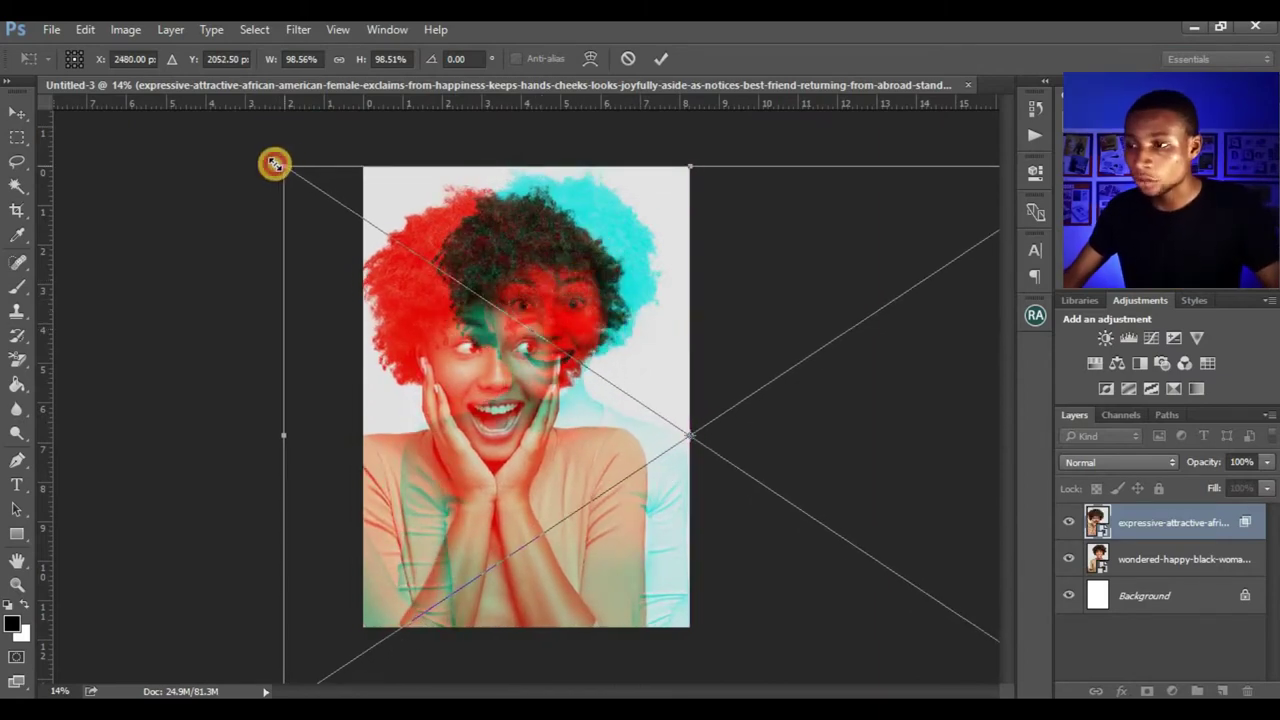
pyautogui.moveTo(275, 163); pyautogui.dragTo(242, 142)
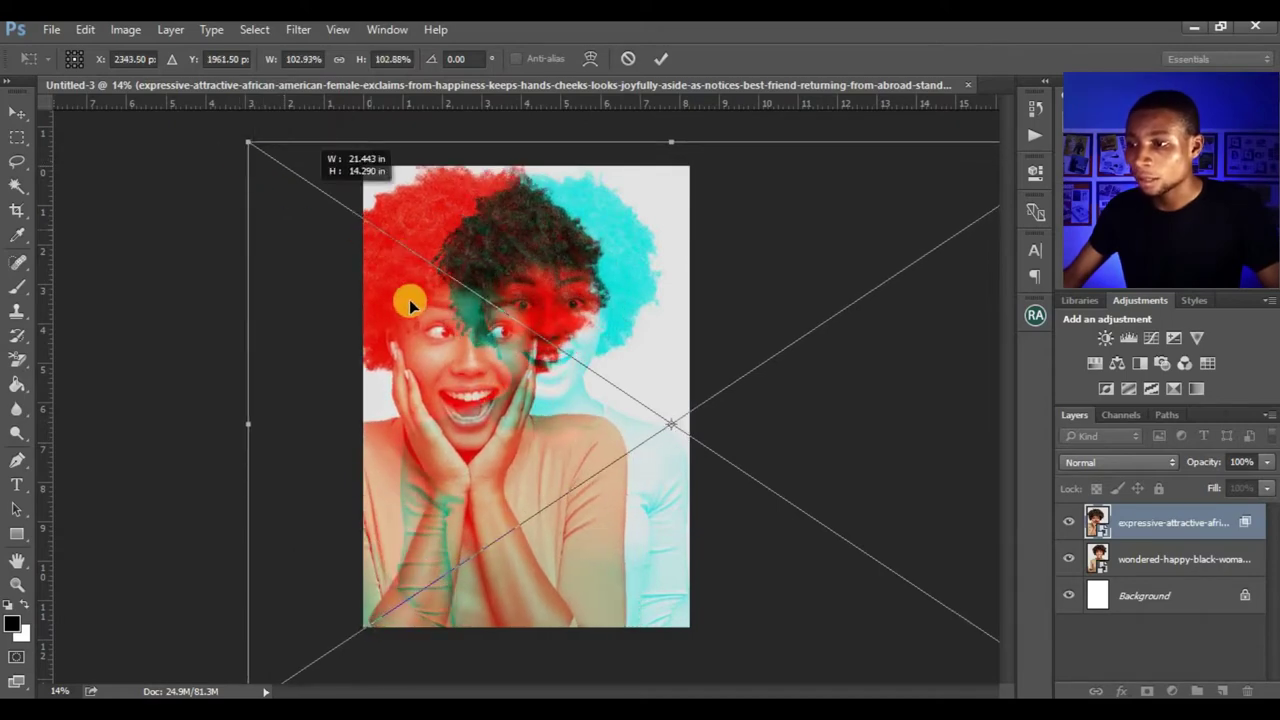
pyautogui.moveTo(409, 299); pyautogui.dragTo(437, 333)
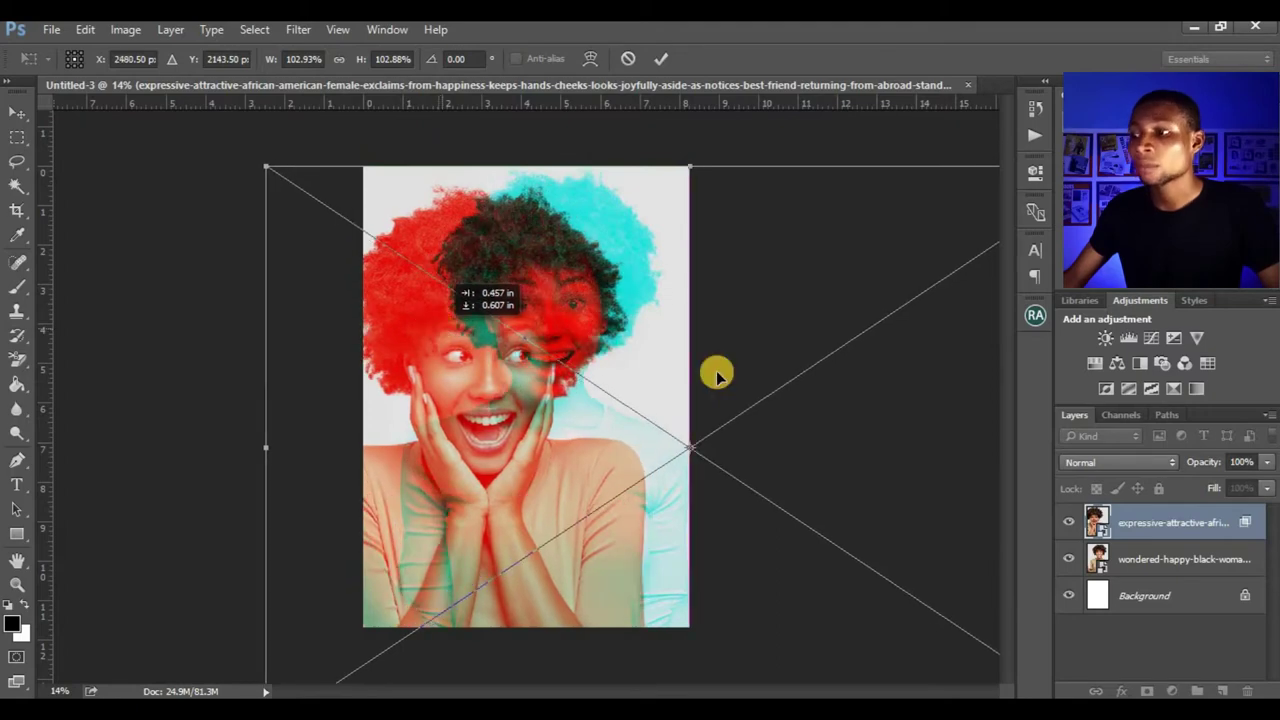
pyautogui.click(658, 56)
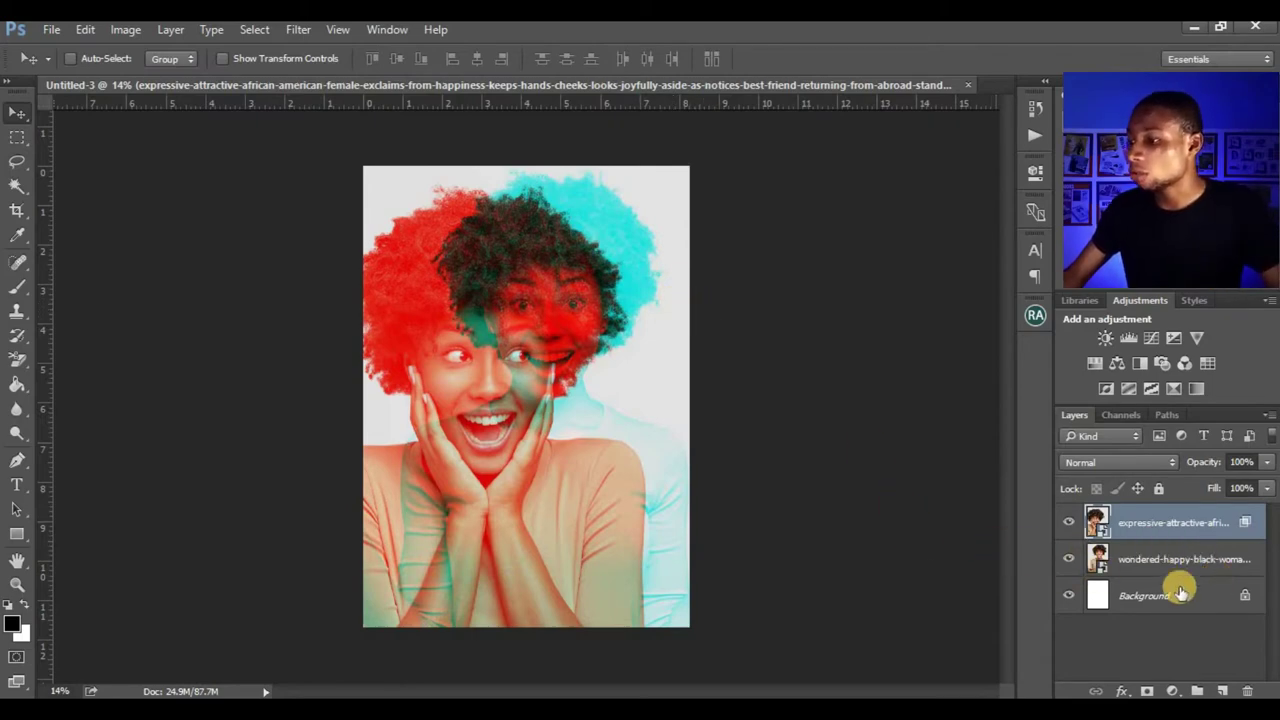
# Add a Hue/Saturation adjustment layer above the photos with Hue set to -1.
pyautogui.click(1176, 690)
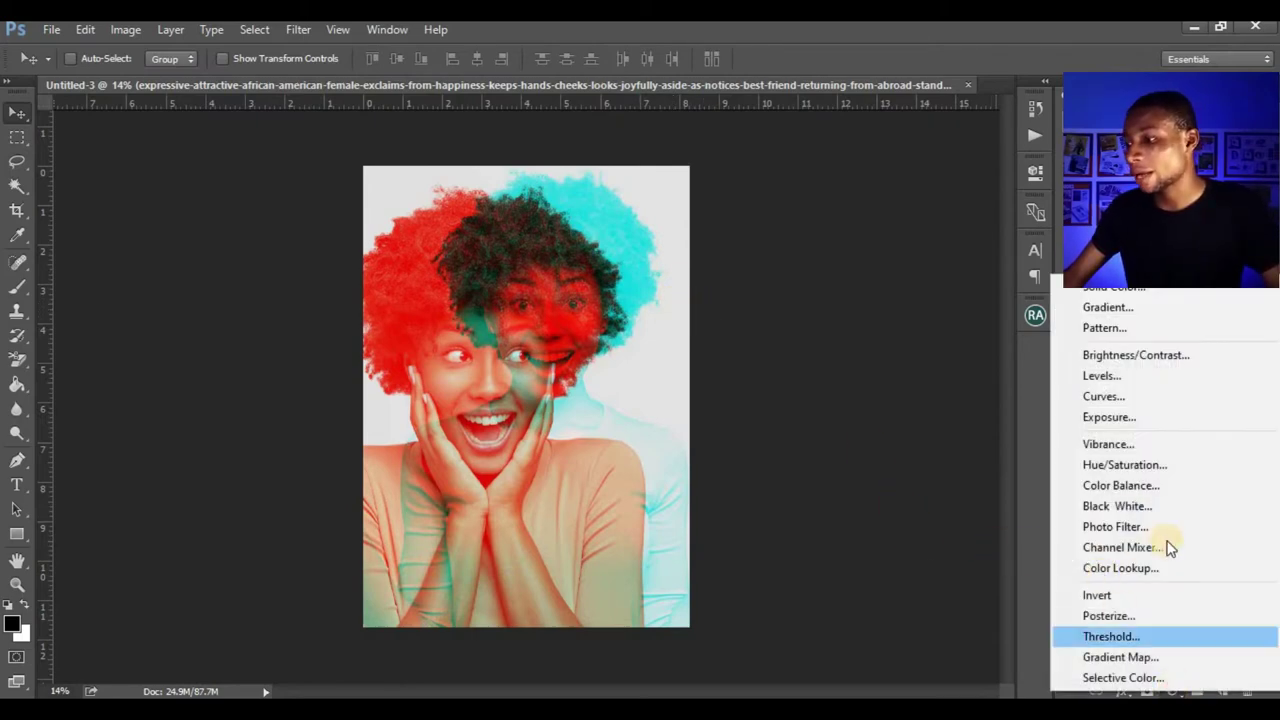
pyautogui.click(1125, 465)
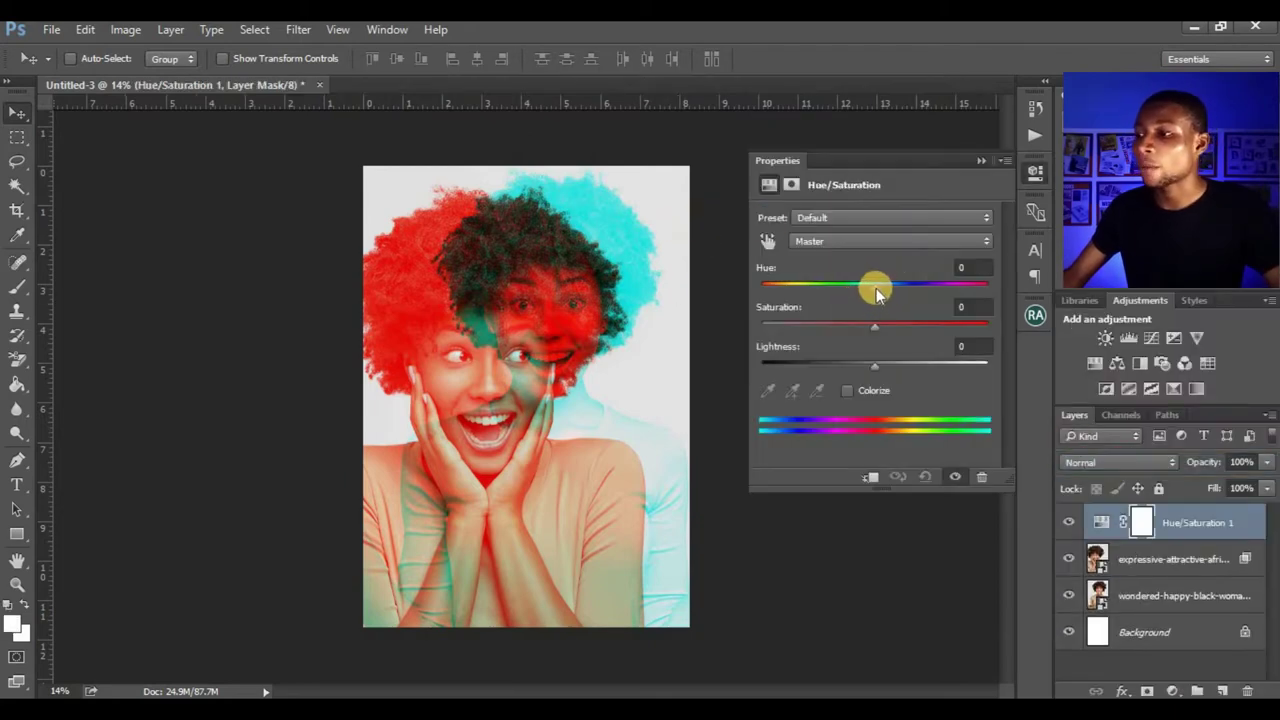
pyautogui.moveTo(876, 290)
pyautogui.mouseDown()
pyautogui.moveTo(823, 286)
pyautogui.moveTo(875, 297)
pyautogui.mouseUp()
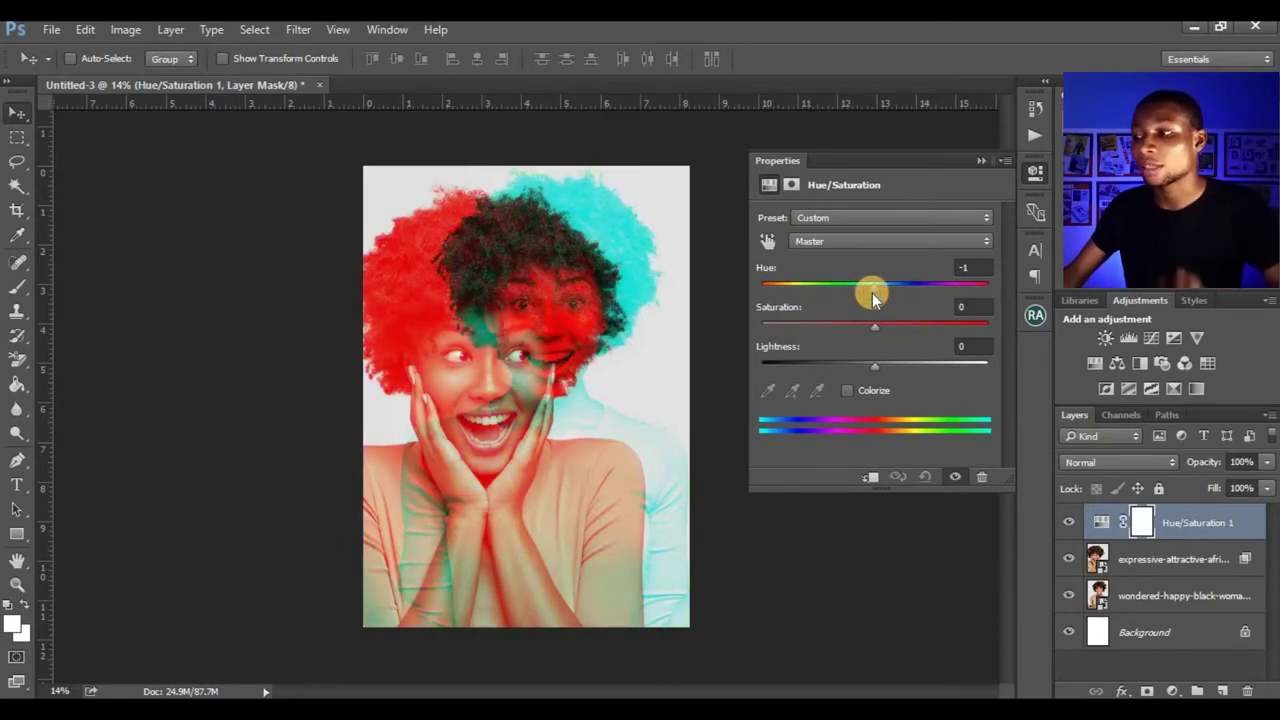
pyautogui.click(981, 161)
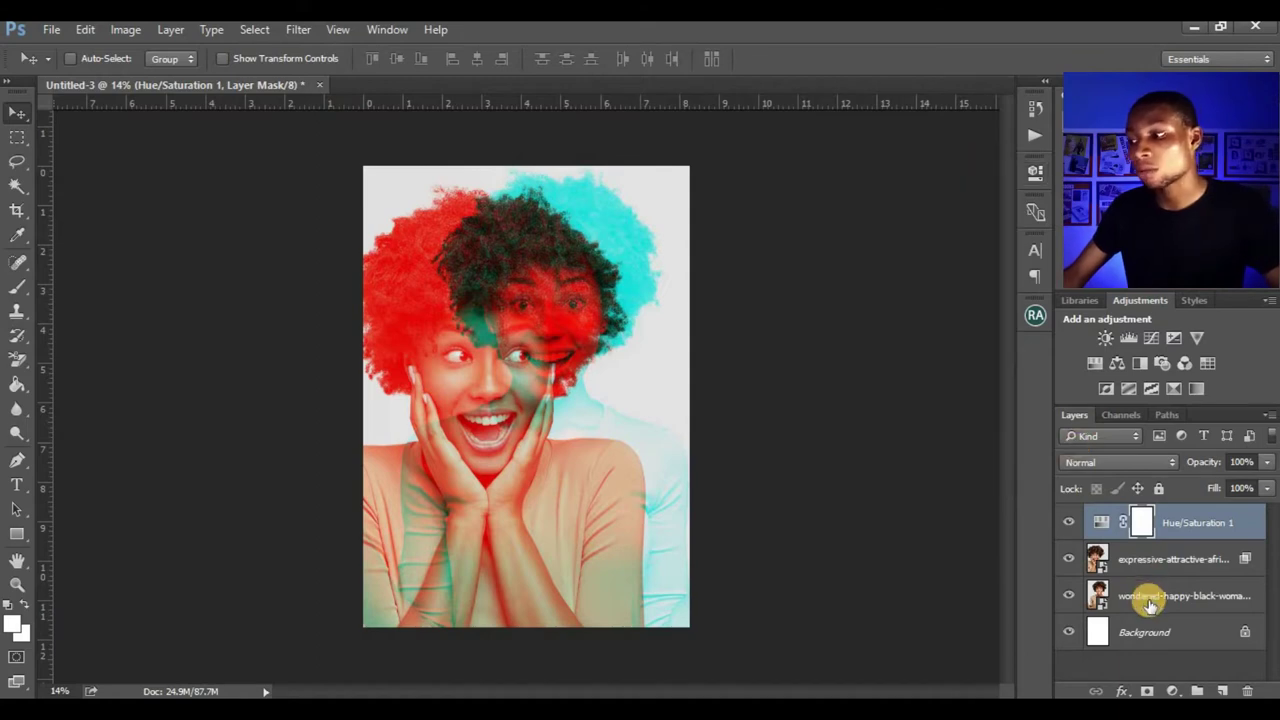
# Add a Selective Color adjustment layer and set the Cyans to Cyan +79% and Black +65%.
pyautogui.click(1178, 690)
pyautogui.click(1114, 676)
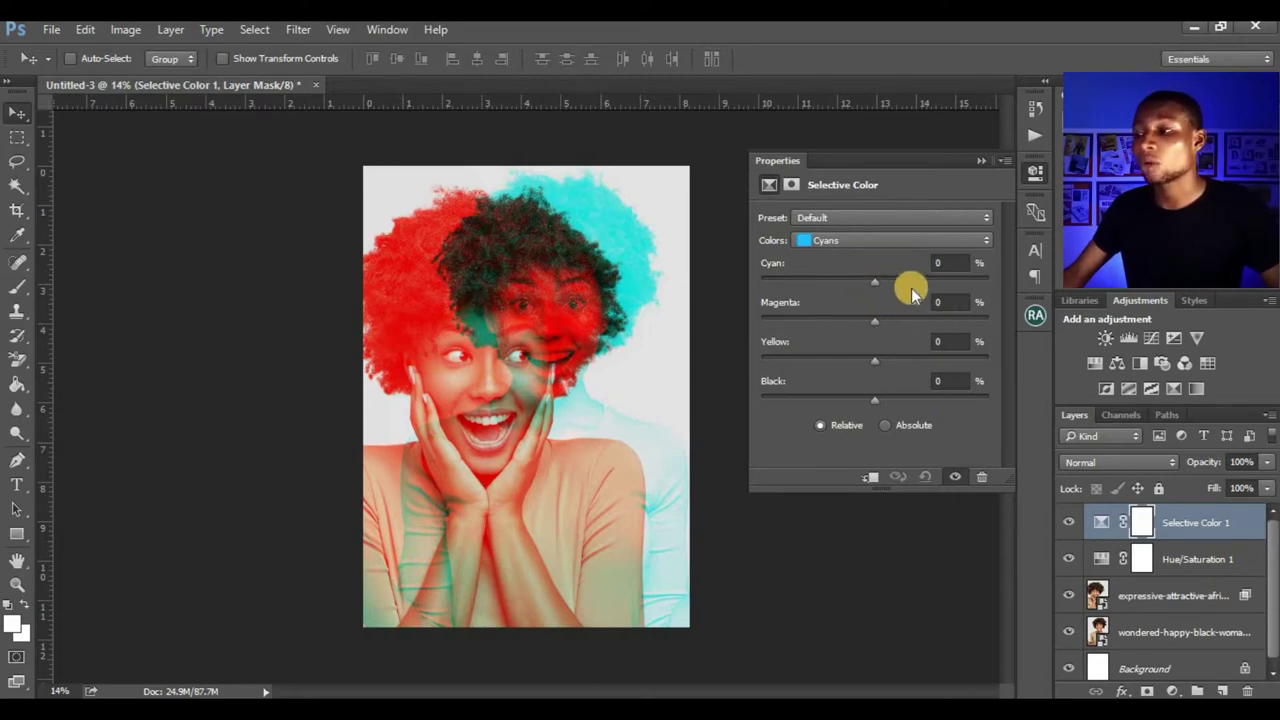
pyautogui.click(852, 245)
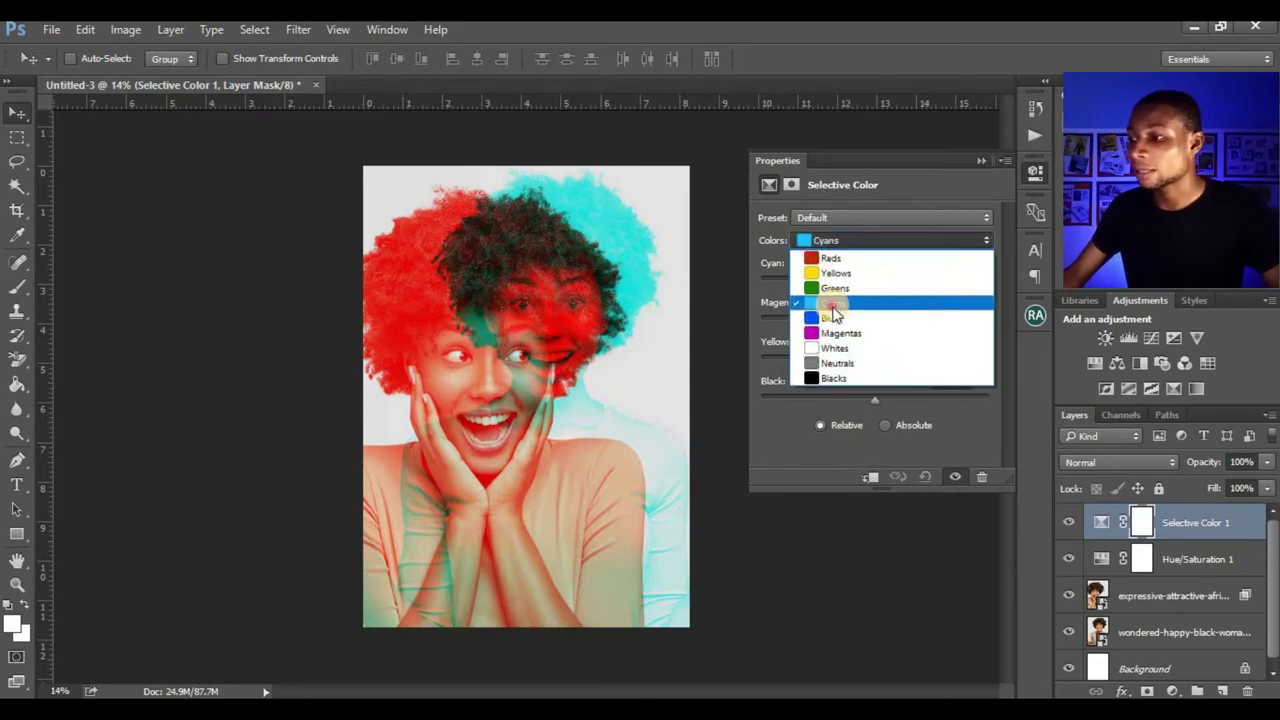
pyautogui.click(990, 248)
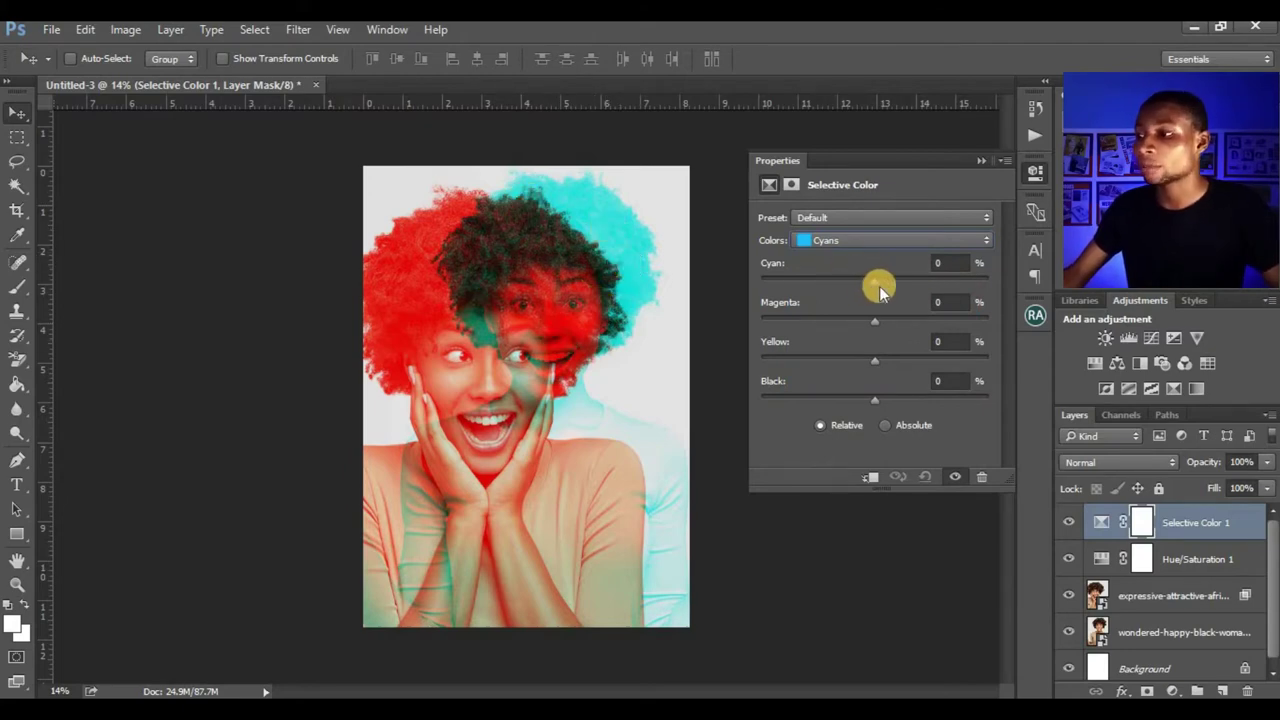
pyautogui.moveTo(877, 283); pyautogui.dragTo(961, 290)
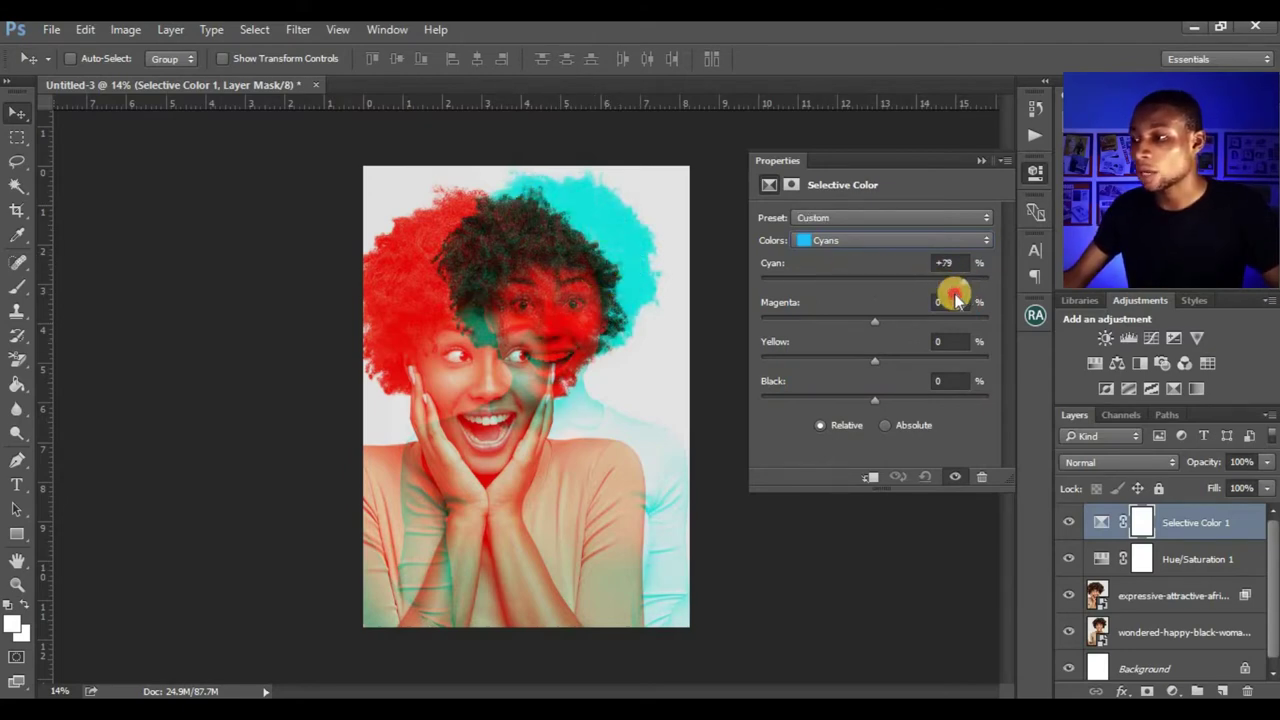
pyautogui.moveTo(877, 402); pyautogui.dragTo(946, 412)
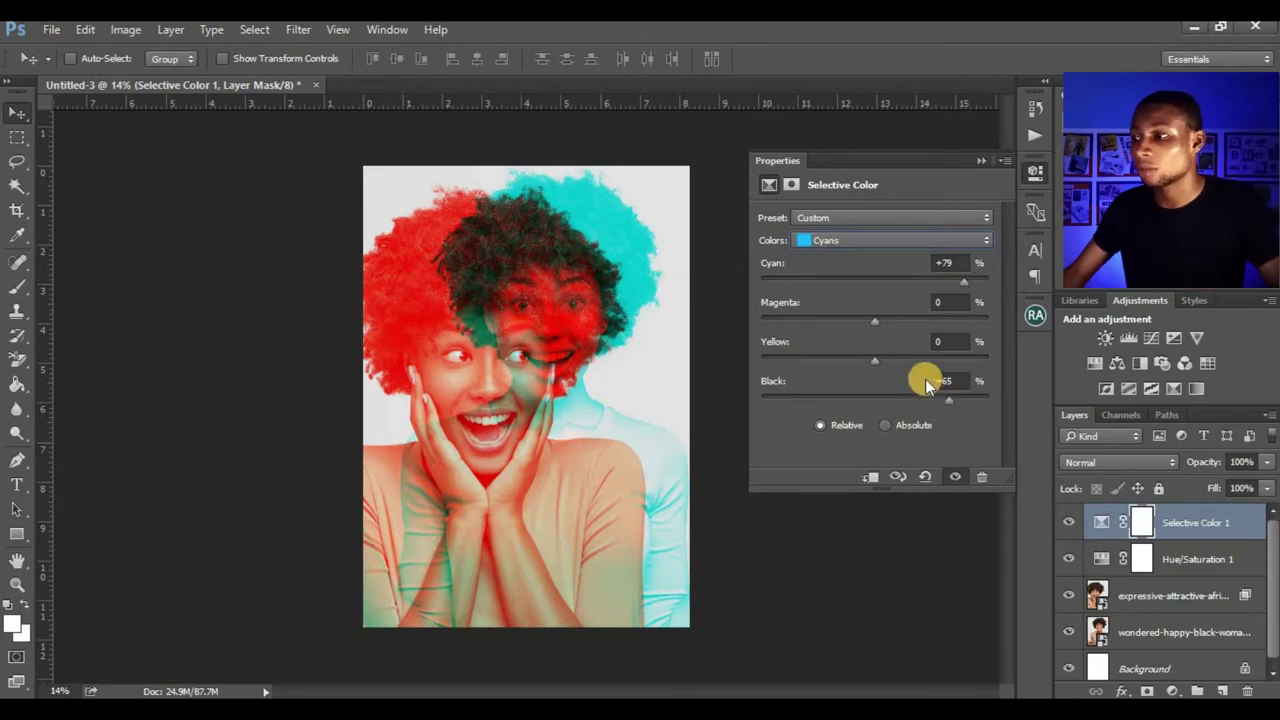
# Set the Selective Color Reds to Magenta -15%, Yellow +3% and Black +20%.
pyautogui.click(847, 244)
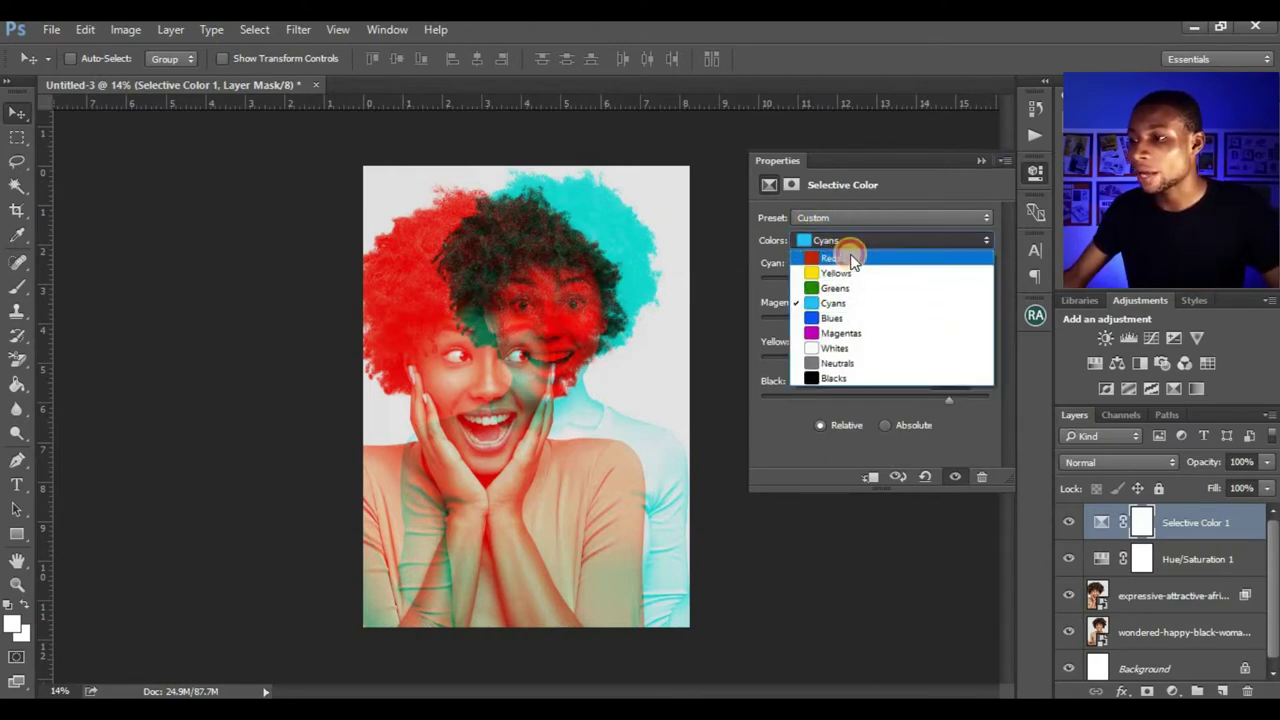
pyautogui.click(830, 258)
pyautogui.moveTo(873, 400); pyautogui.dragTo(916, 408)
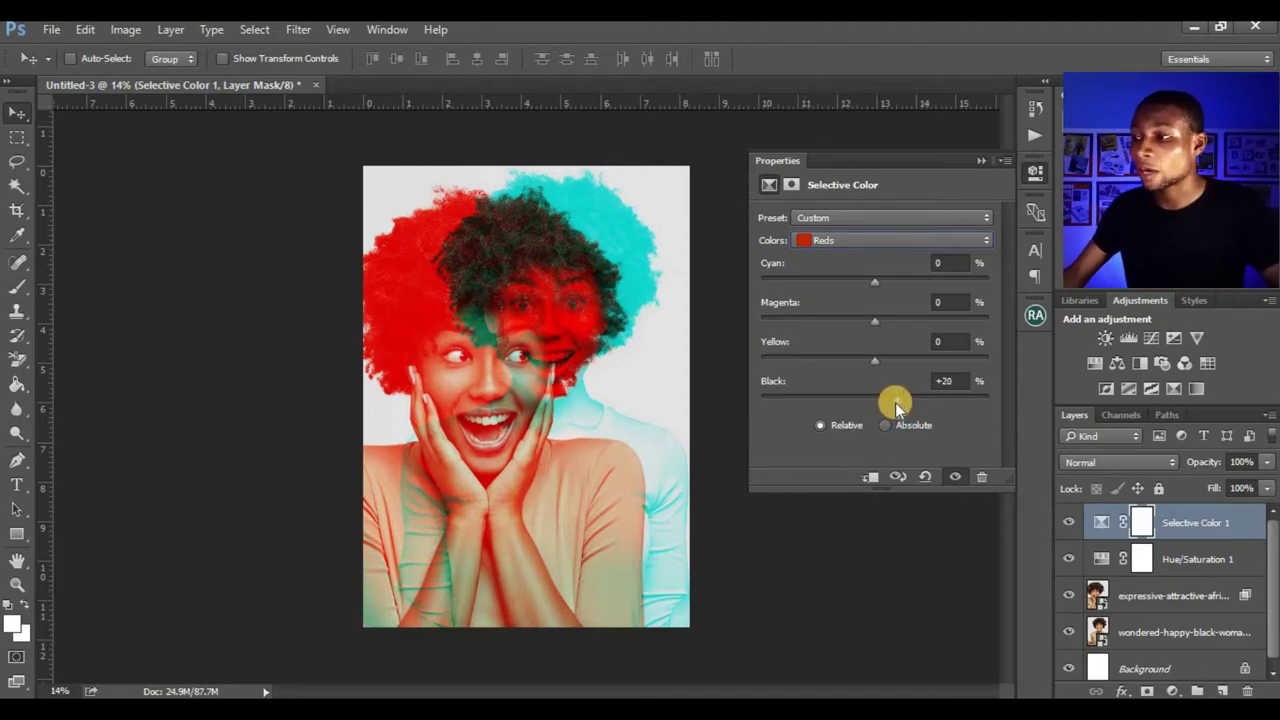
pyautogui.moveTo(869, 325); pyautogui.dragTo(914, 376)
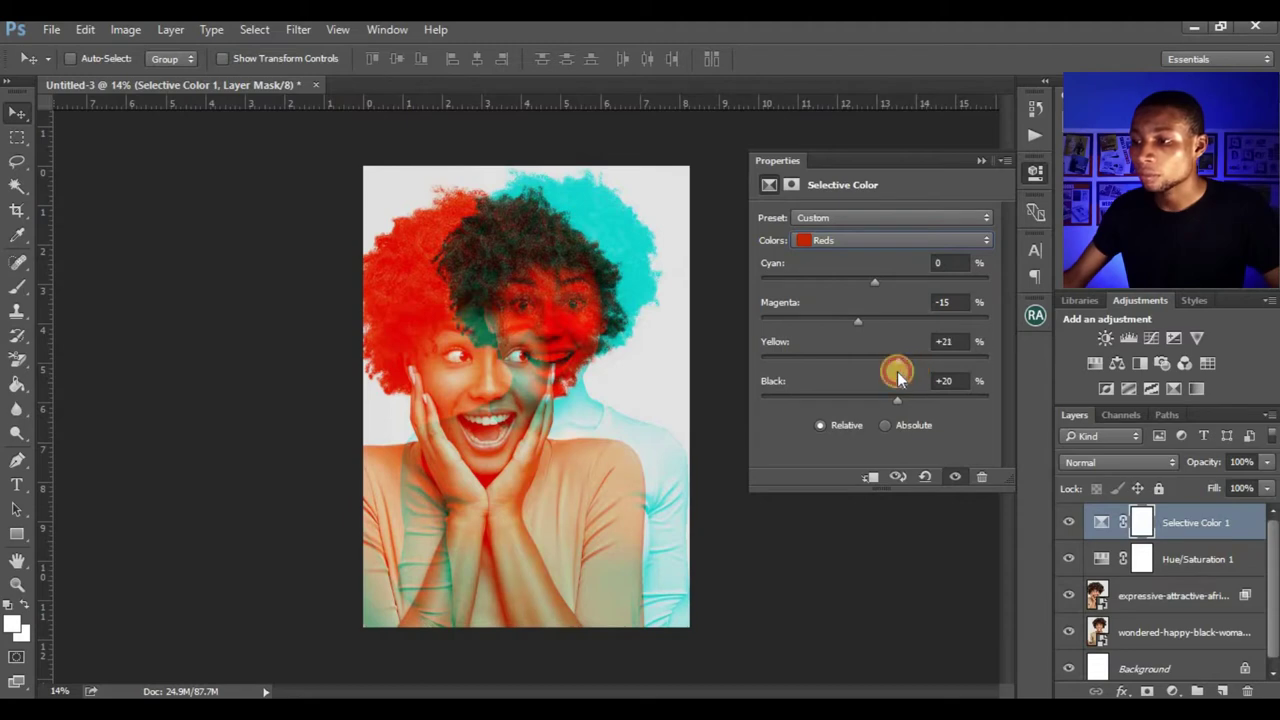
pyautogui.moveTo(869, 375)
pyautogui.mouseDown()
pyautogui.moveTo(849, 375)
pyautogui.moveTo(869, 376)
pyautogui.mouseUp()
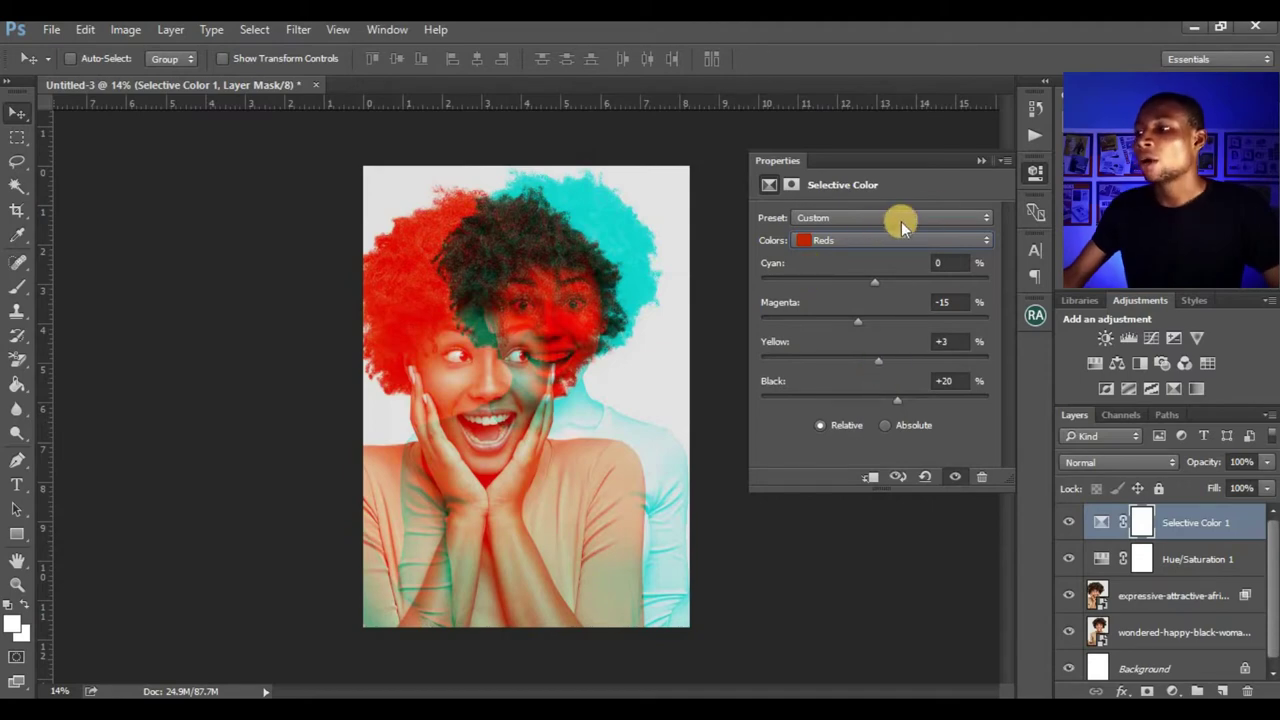
# Add a Levels adjustment layer above Selective Color with input levels of 11 and 248 and output levels of 8 and 241.
pyautogui.click(980, 163)
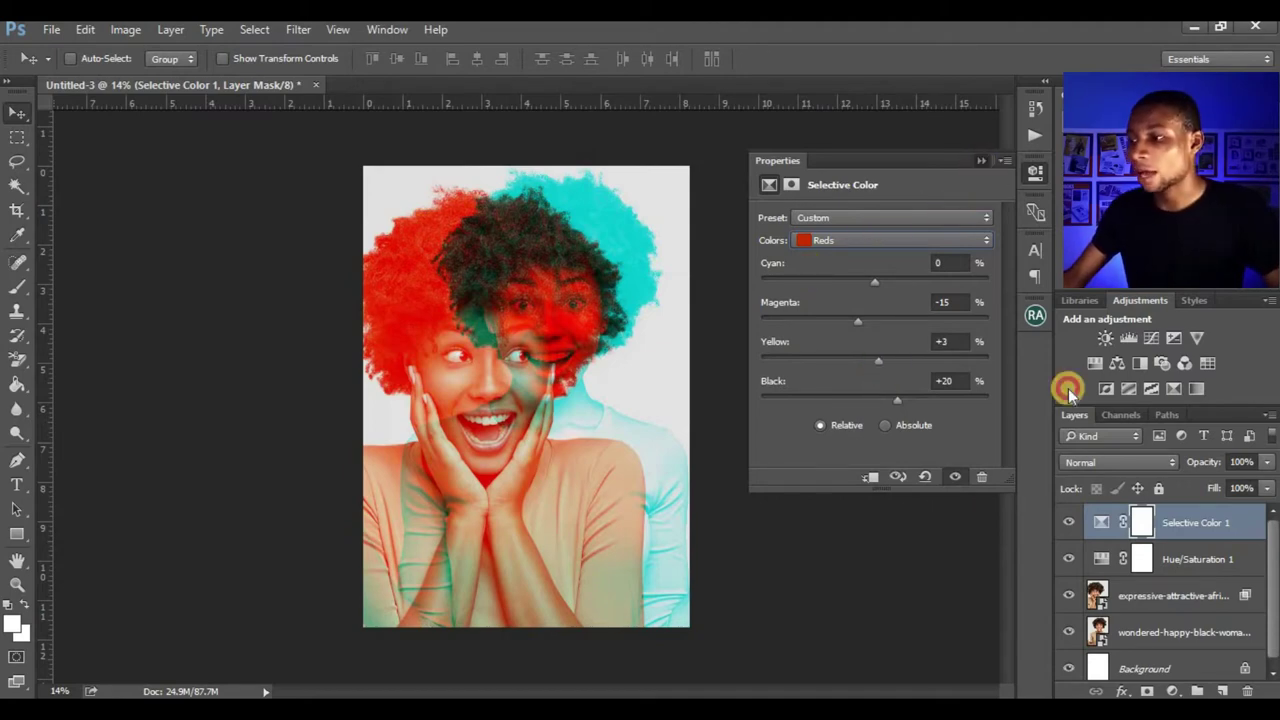
pyautogui.click(1172, 690)
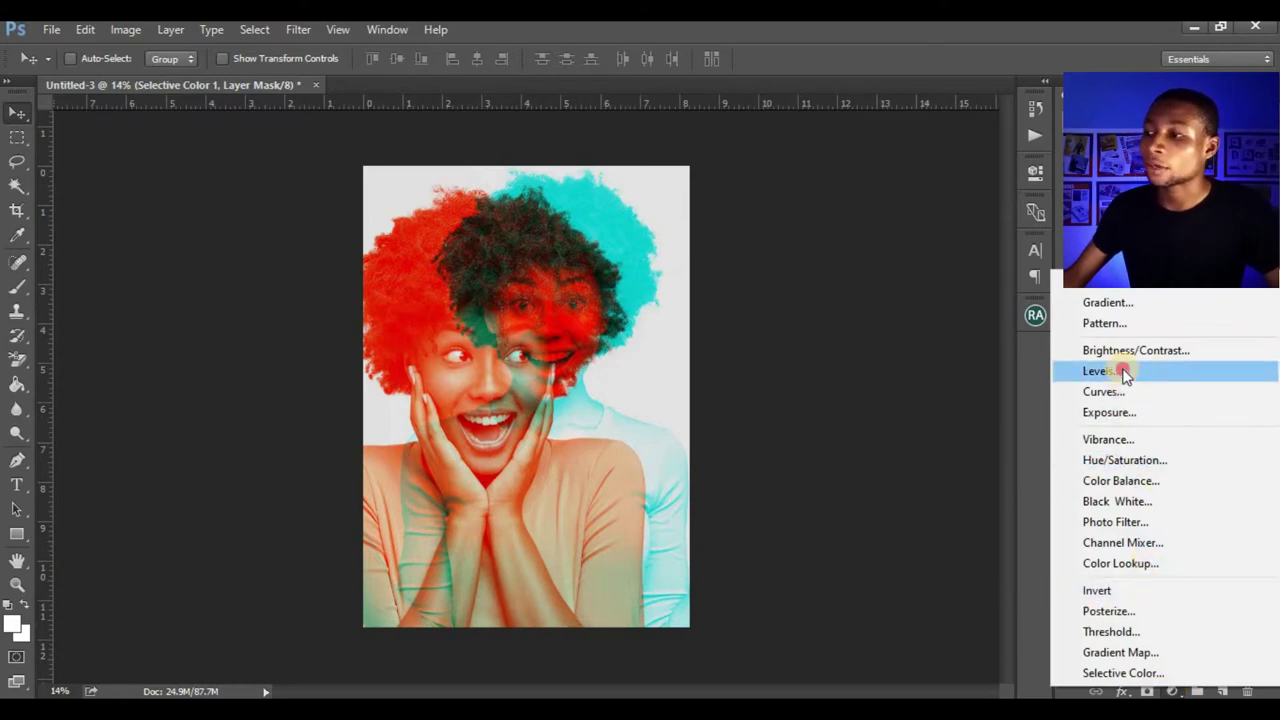
pyautogui.click(1123, 372)
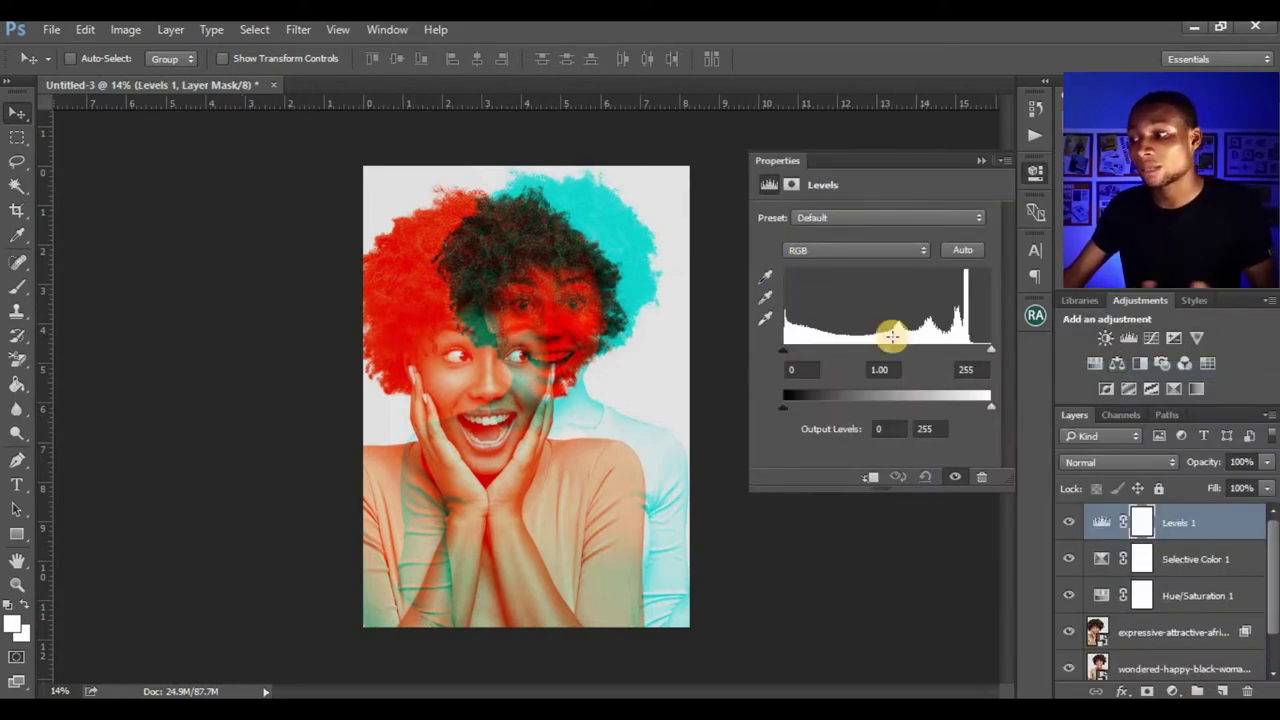
pyautogui.moveTo(781, 353); pyautogui.dragTo(803, 358)
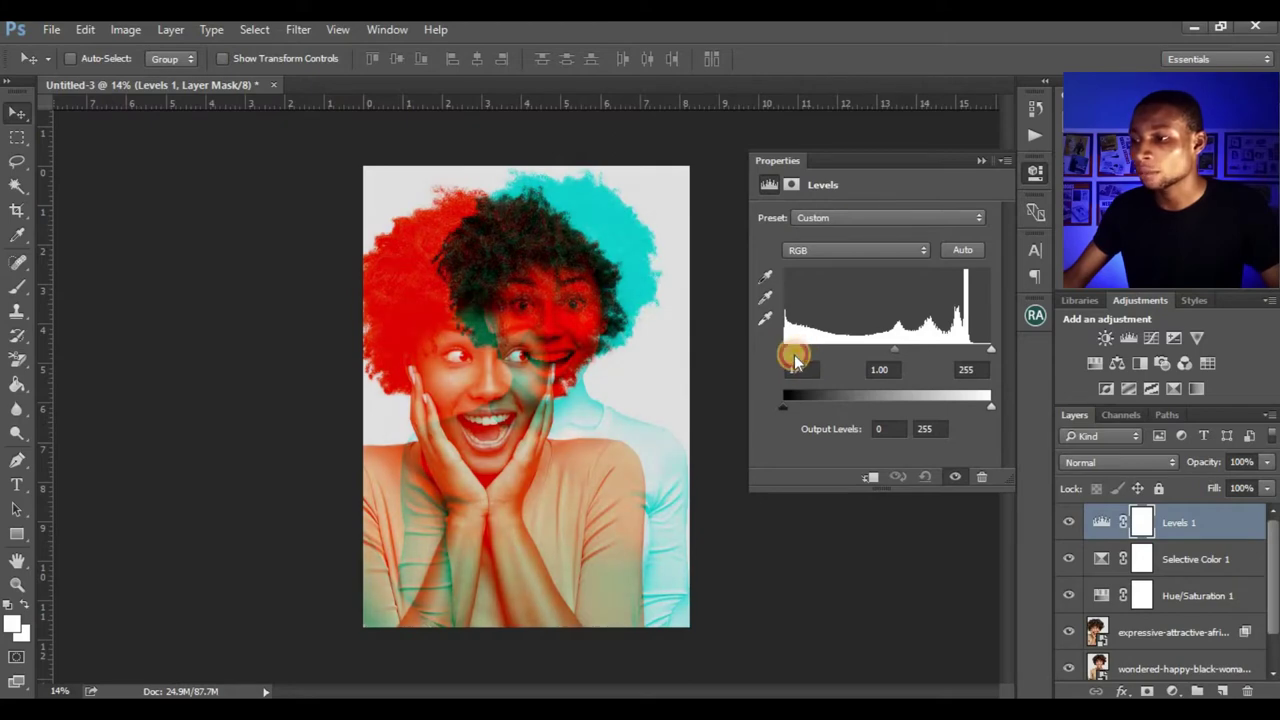
pyautogui.moveTo(990, 350)
pyautogui.mouseDown()
pyautogui.moveTo(965, 364)
pyautogui.moveTo(985, 356)
pyautogui.mouseUp()
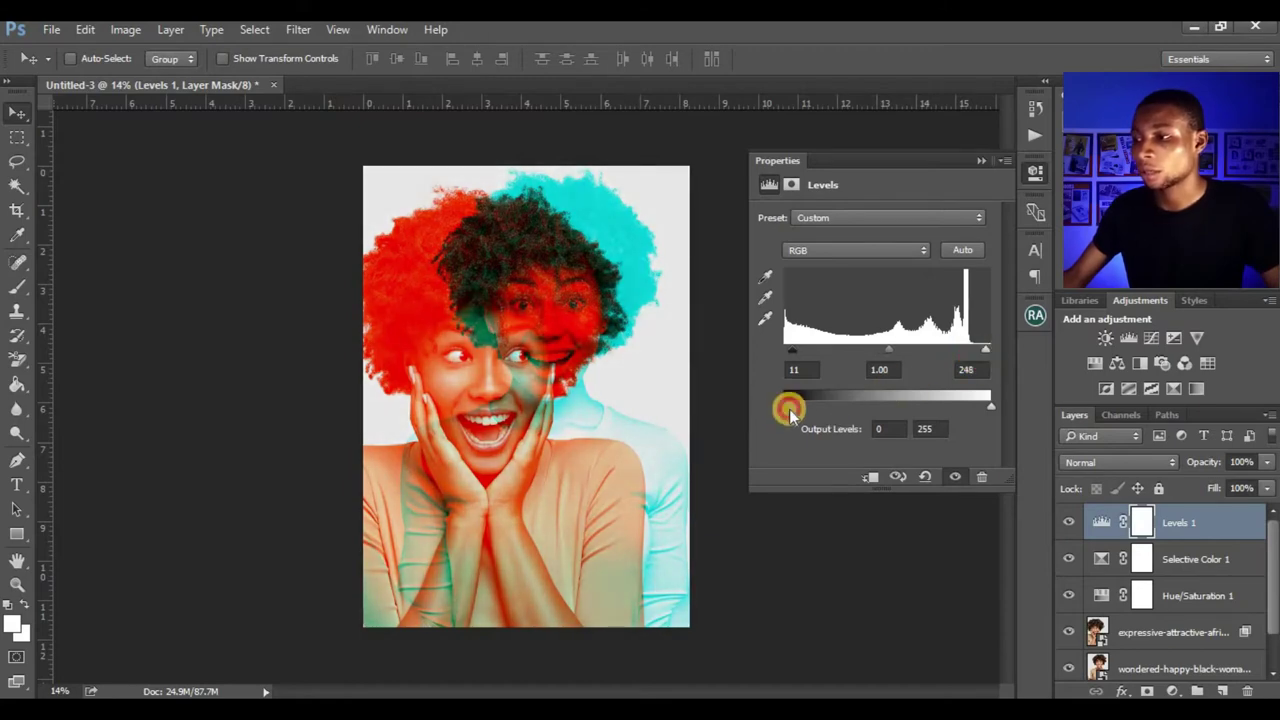
pyautogui.moveTo(789, 409)
pyautogui.mouseDown()
pyautogui.moveTo(800, 410)
pyautogui.moveTo(766, 408)
pyautogui.moveTo(777, 409)
pyautogui.mouseUp()
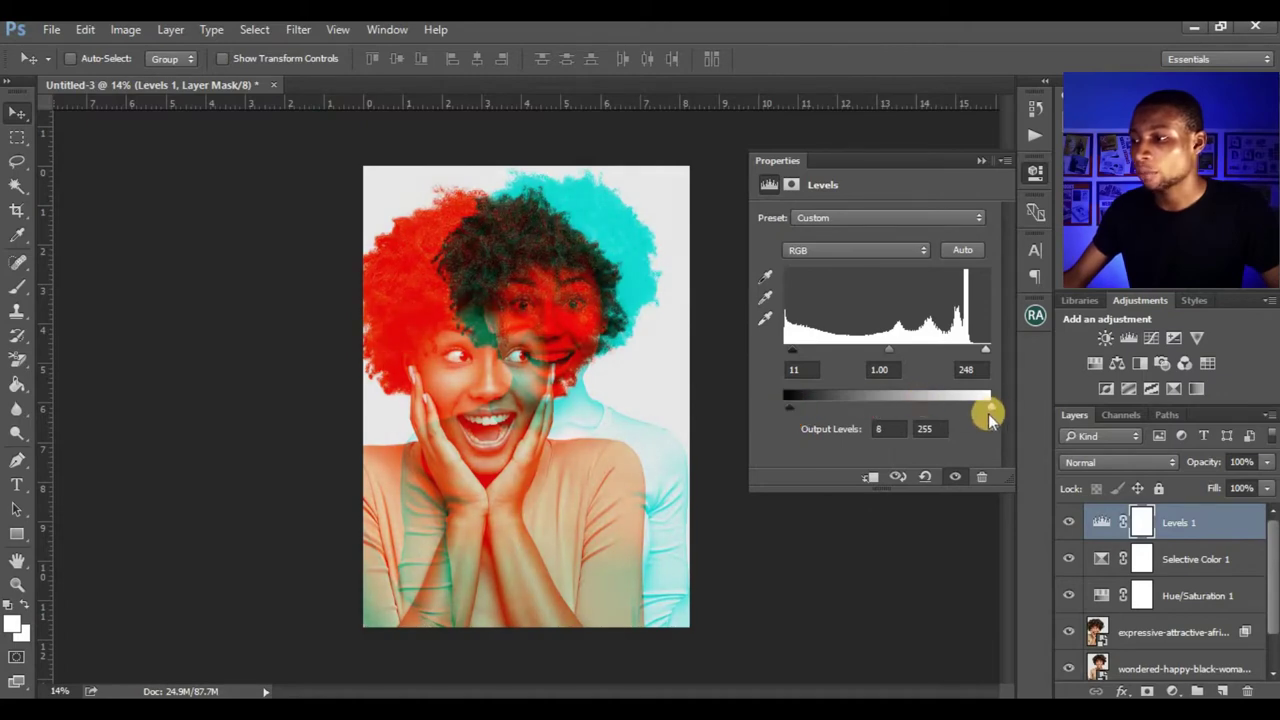
pyautogui.moveTo(990, 413)
pyautogui.mouseDown()
pyautogui.moveTo(961, 415)
pyautogui.moveTo(981, 416)
pyautogui.mouseUp()
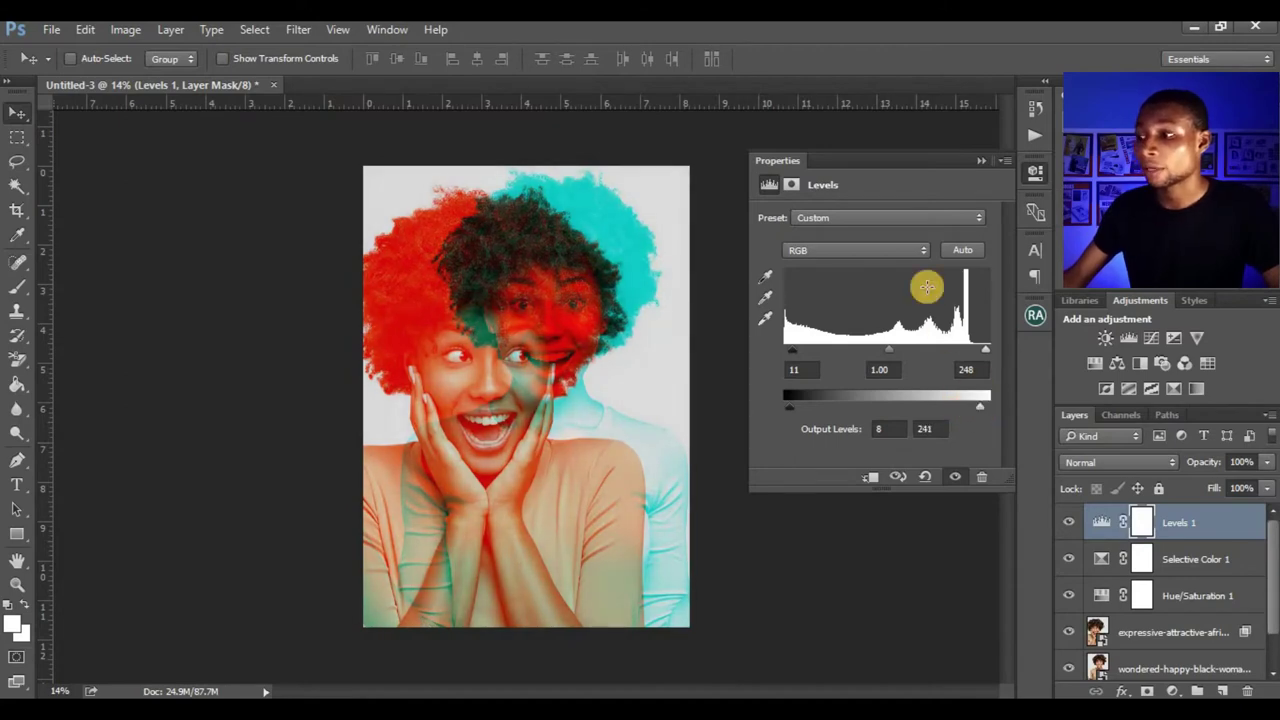
pyautogui.click(981, 160)
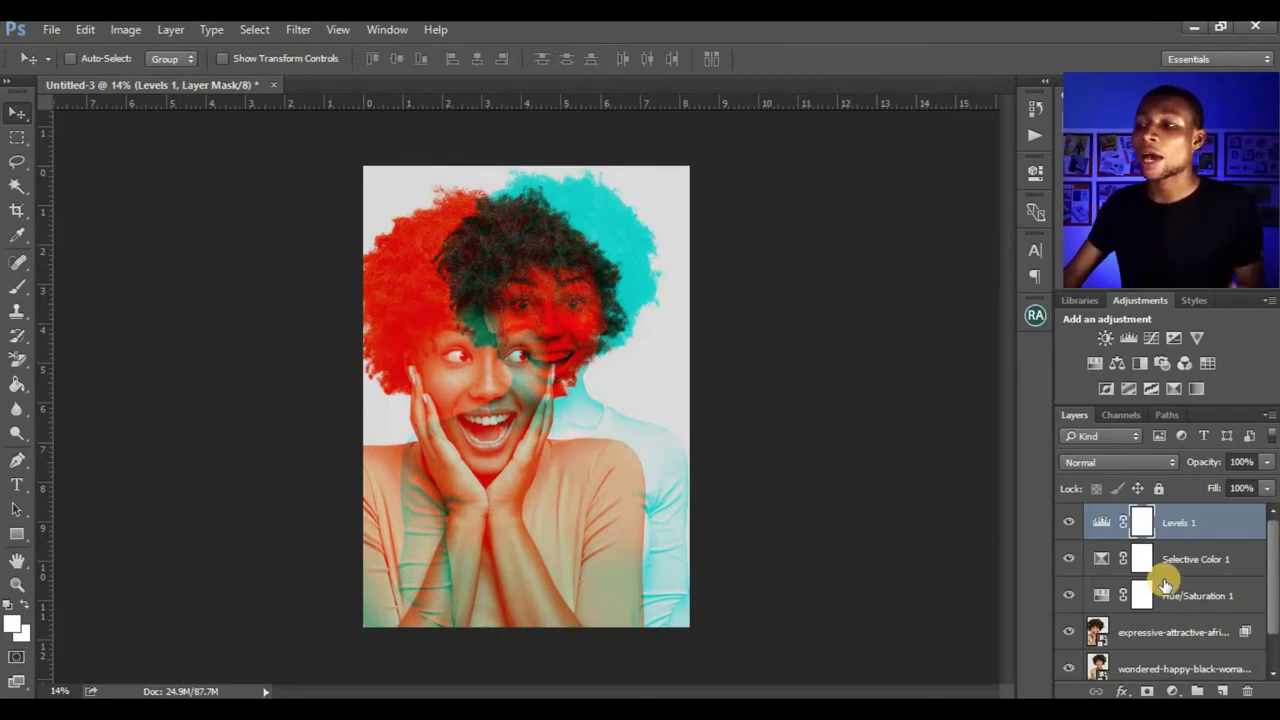
# Select all layers from Levels 1 down to the wondered-happy photo, excluding the Background, and stamp them into a new merged layer.
pyautogui.scroll(5, 555, 318)
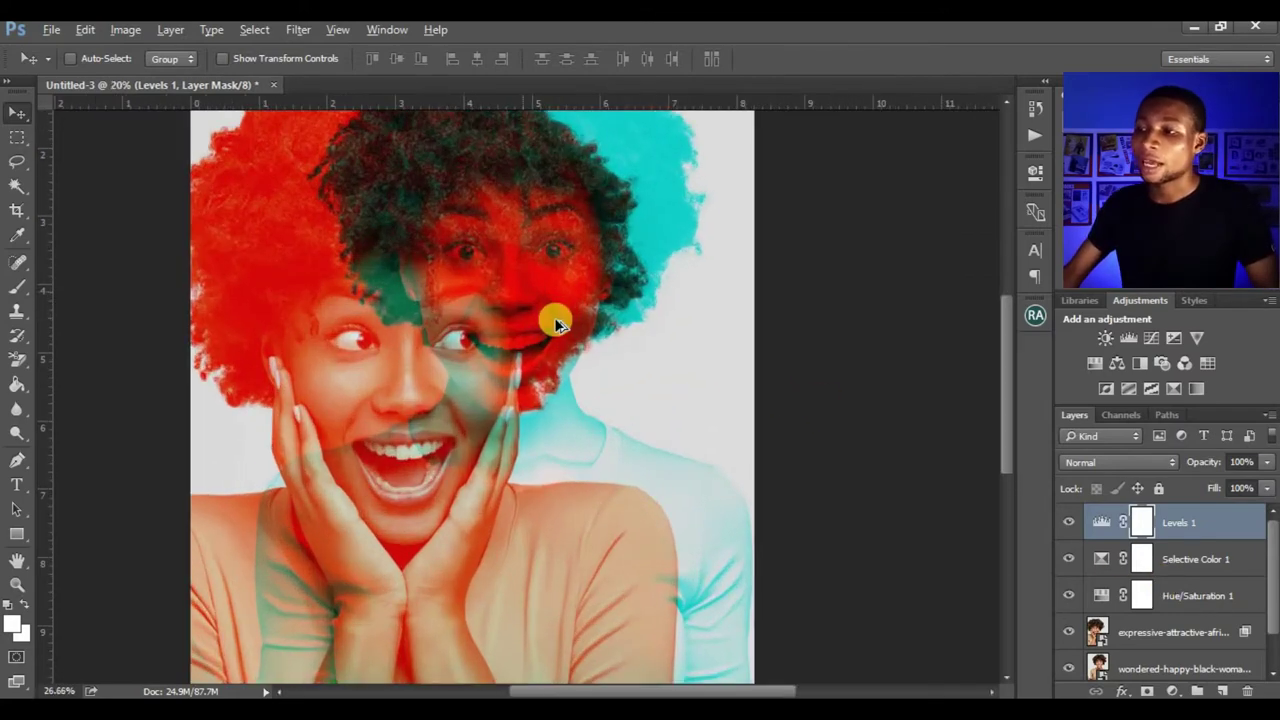
pyautogui.scroll(-4, 567, 328)
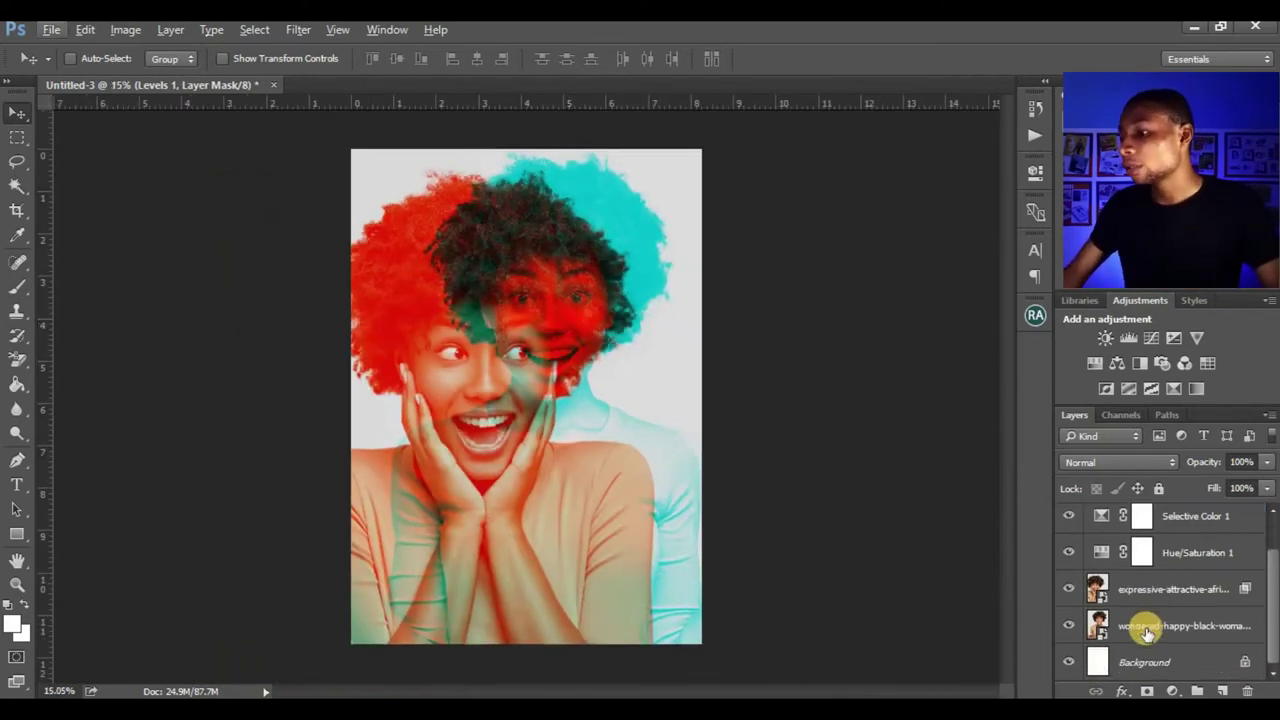
pyautogui.scroll(-1, 1150, 628)
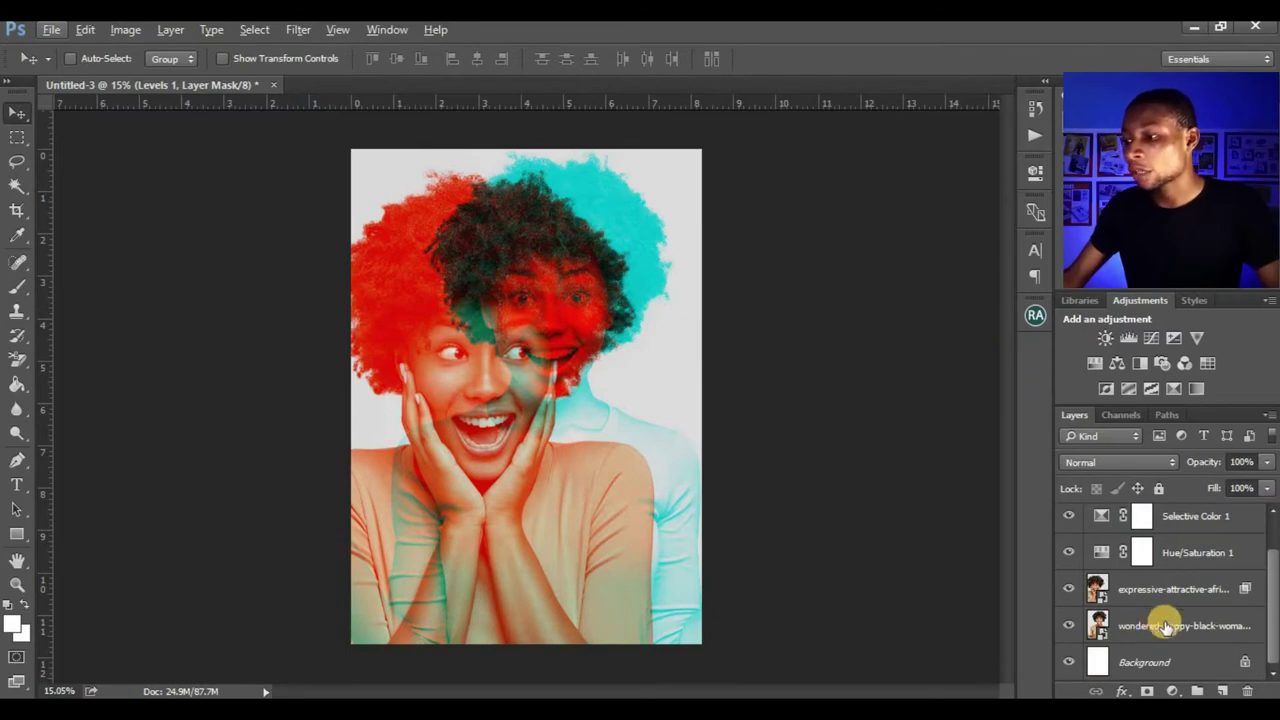
pyautogui.keyDown('shift'); pyautogui.click(1165, 625); pyautogui.keyUp('shift')
pyautogui.scroll(1, 1160, 620)
pyautogui.scroll(-1, 1171, 606)
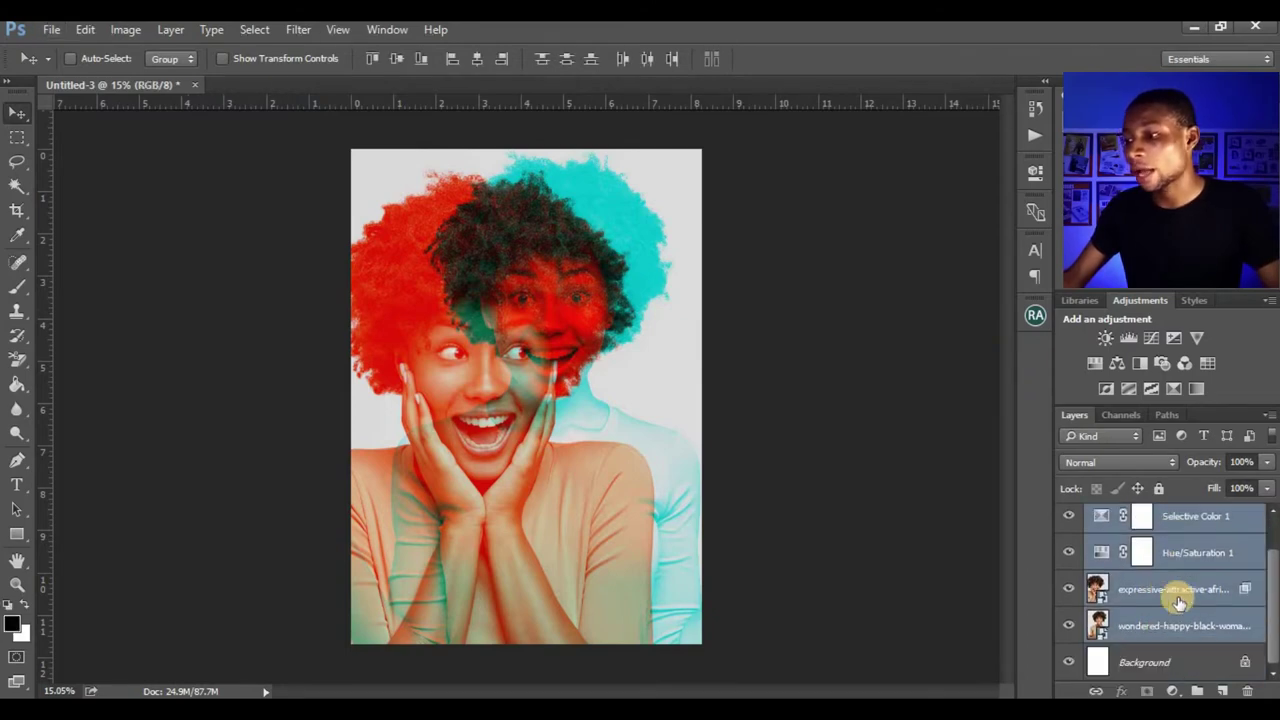
pyautogui.scroll(1, 1190, 600)
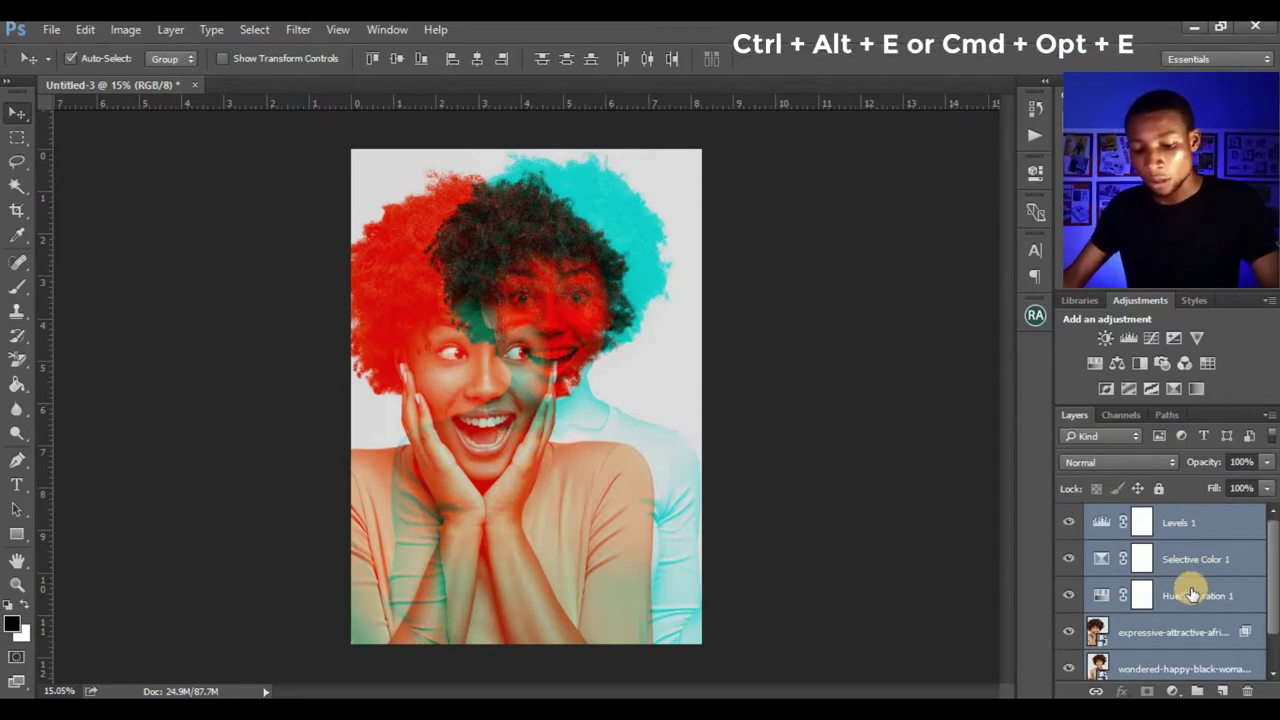
pyautogui.hotkey('ctrl', 'alt', 'e')
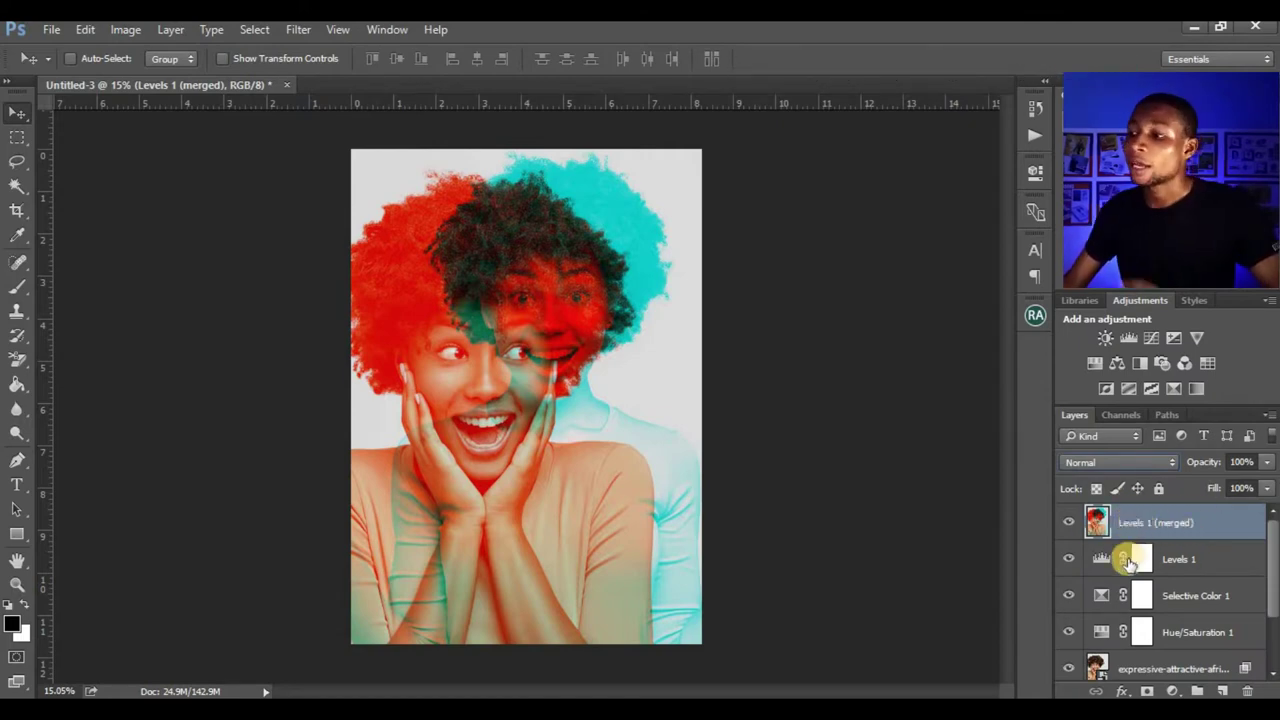
# Change the merged layer's blend mode to Vivid Light.
pyautogui.scroll(-1, 1128, 600)
pyautogui.scroll(1, 1214, 557)
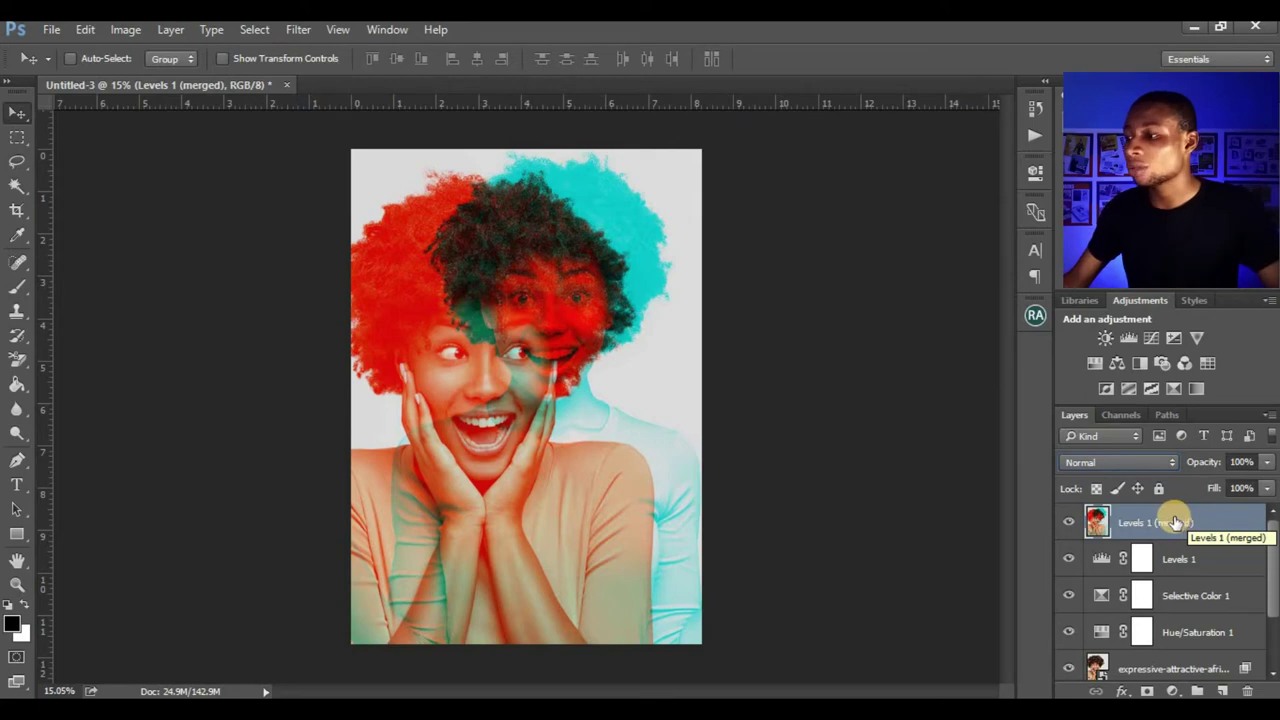
pyautogui.click(1156, 460)
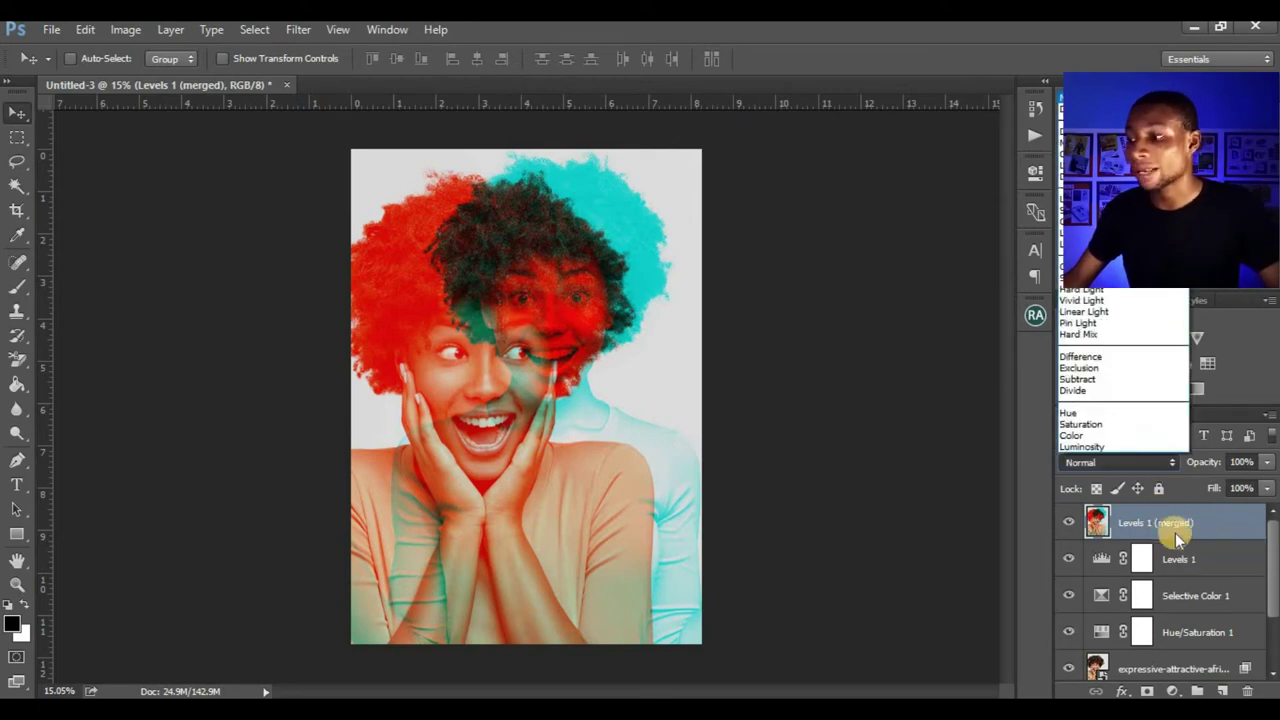
pyautogui.click(1086, 301)
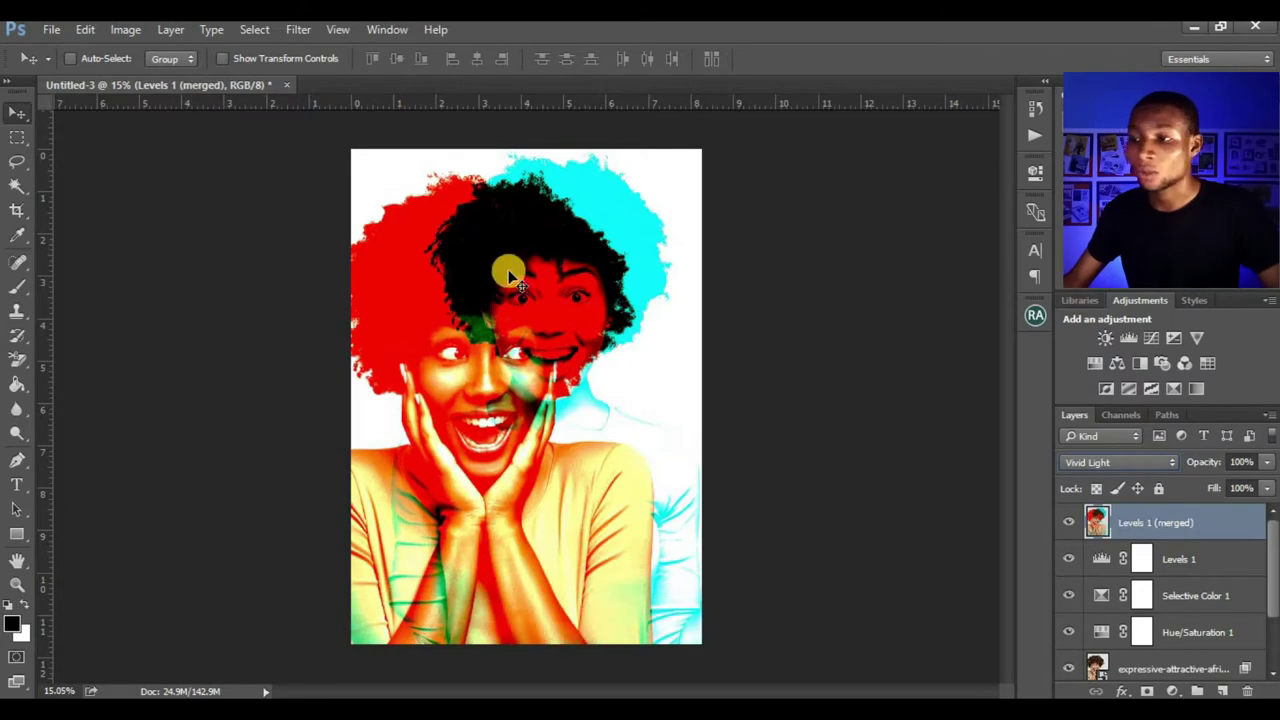
# Apply a High Pass filter with a radius of 9.6 pixels to the merged layer to sharpen the portrait.
pyautogui.click(298, 29)
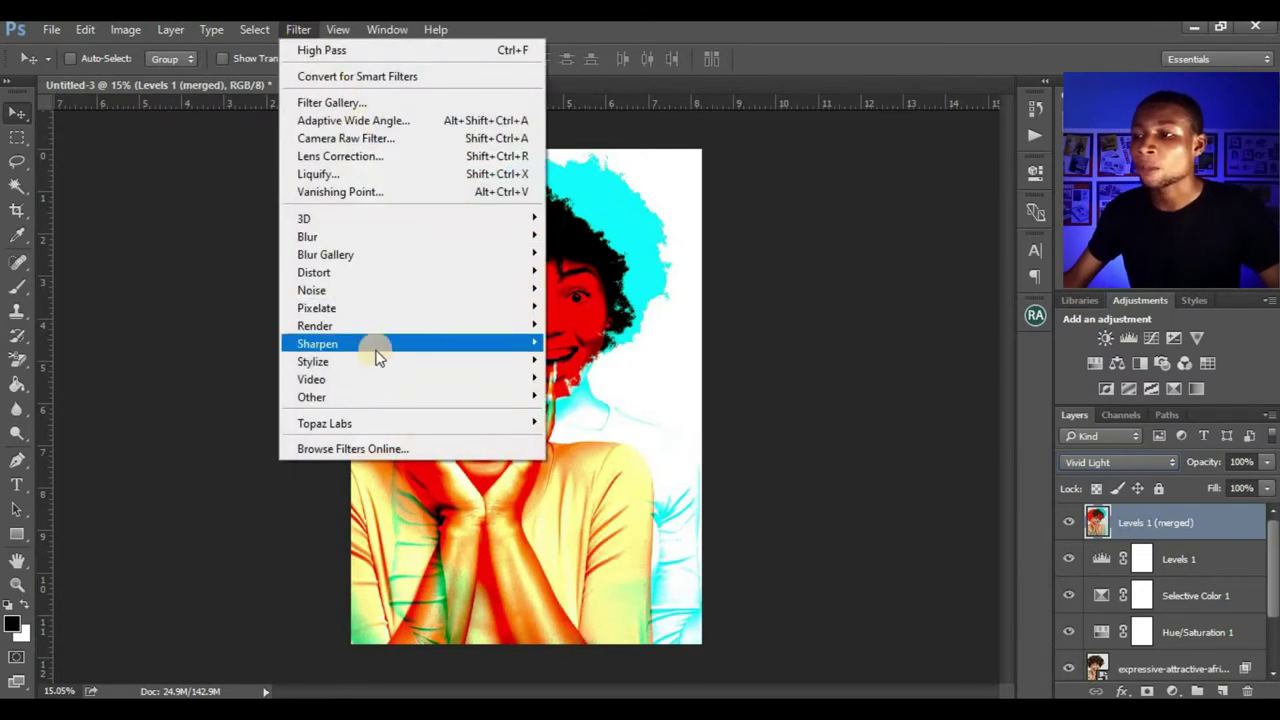
pyautogui.moveTo(395, 398)
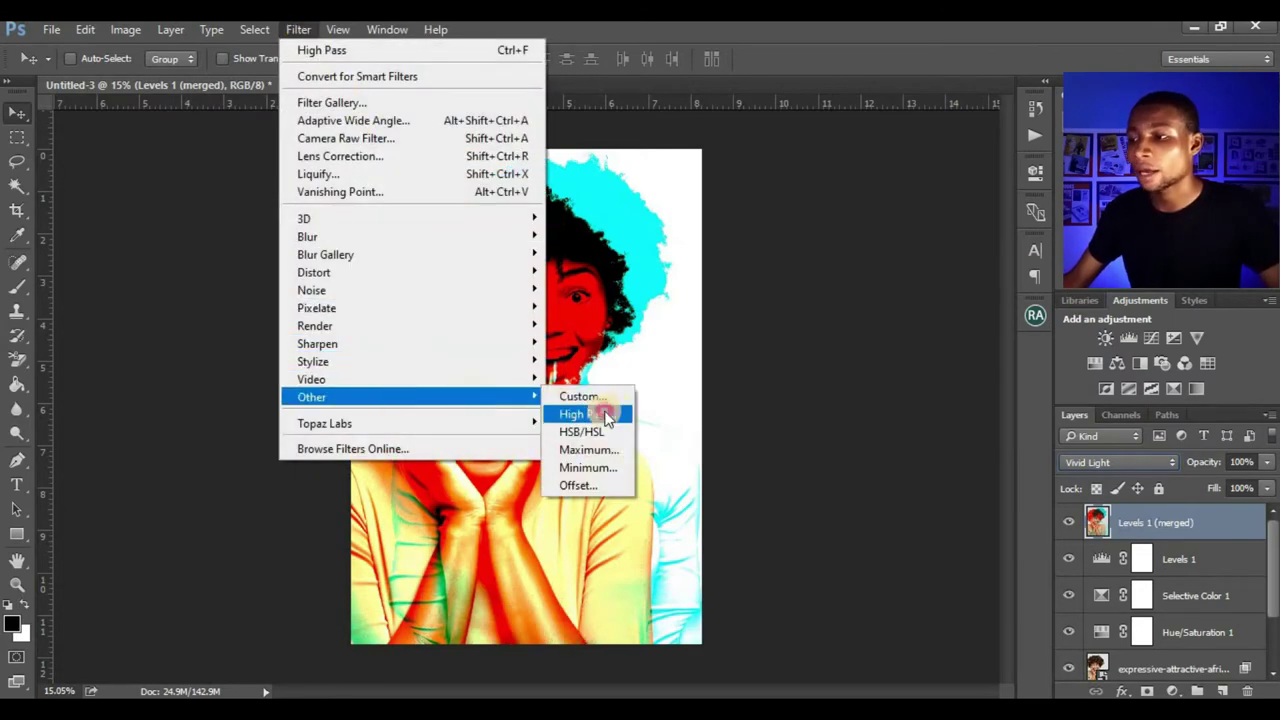
pyautogui.click(598, 414)
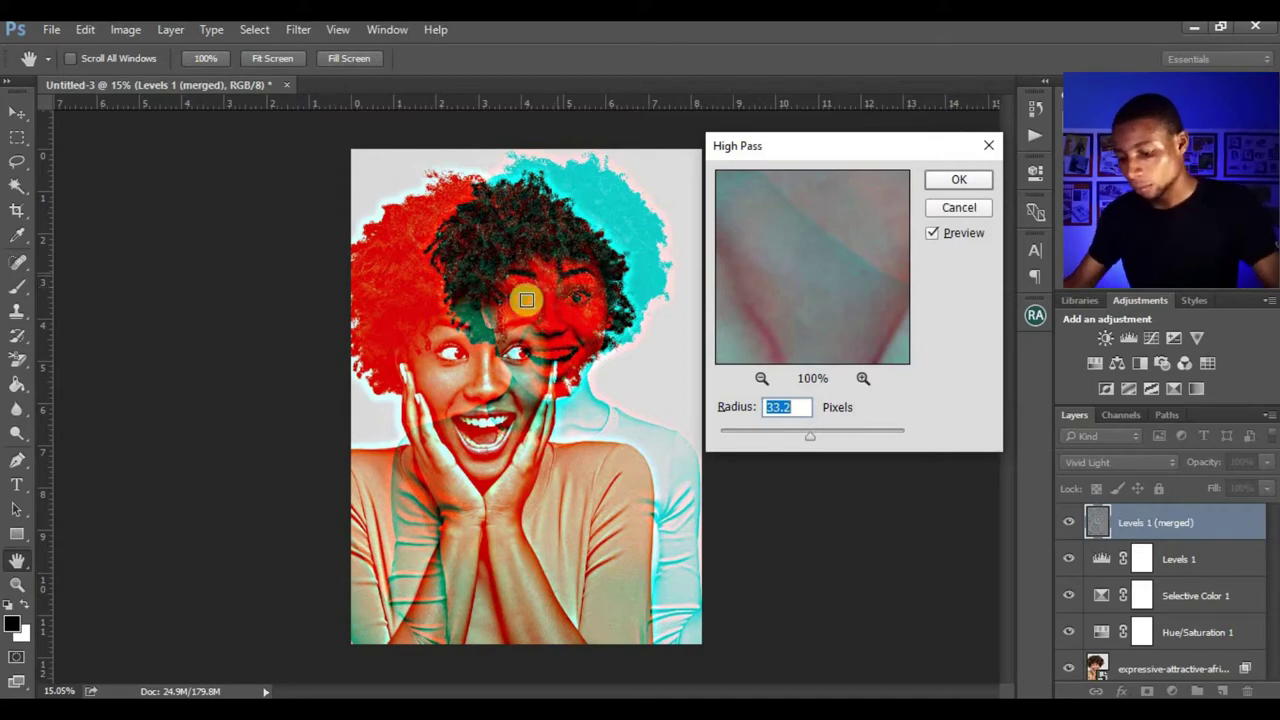
pyautogui.scroll(5, 554, 287)
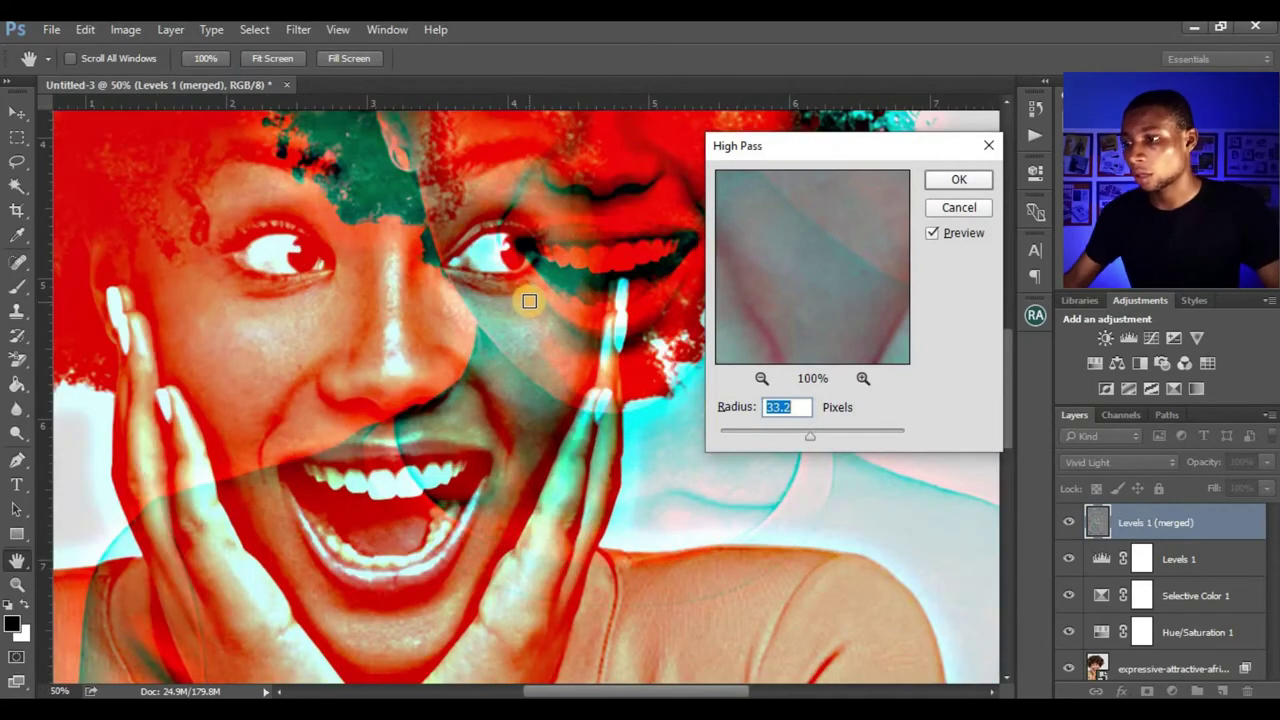
pyautogui.moveTo(480, 288); pyautogui.dragTo(452, 420)
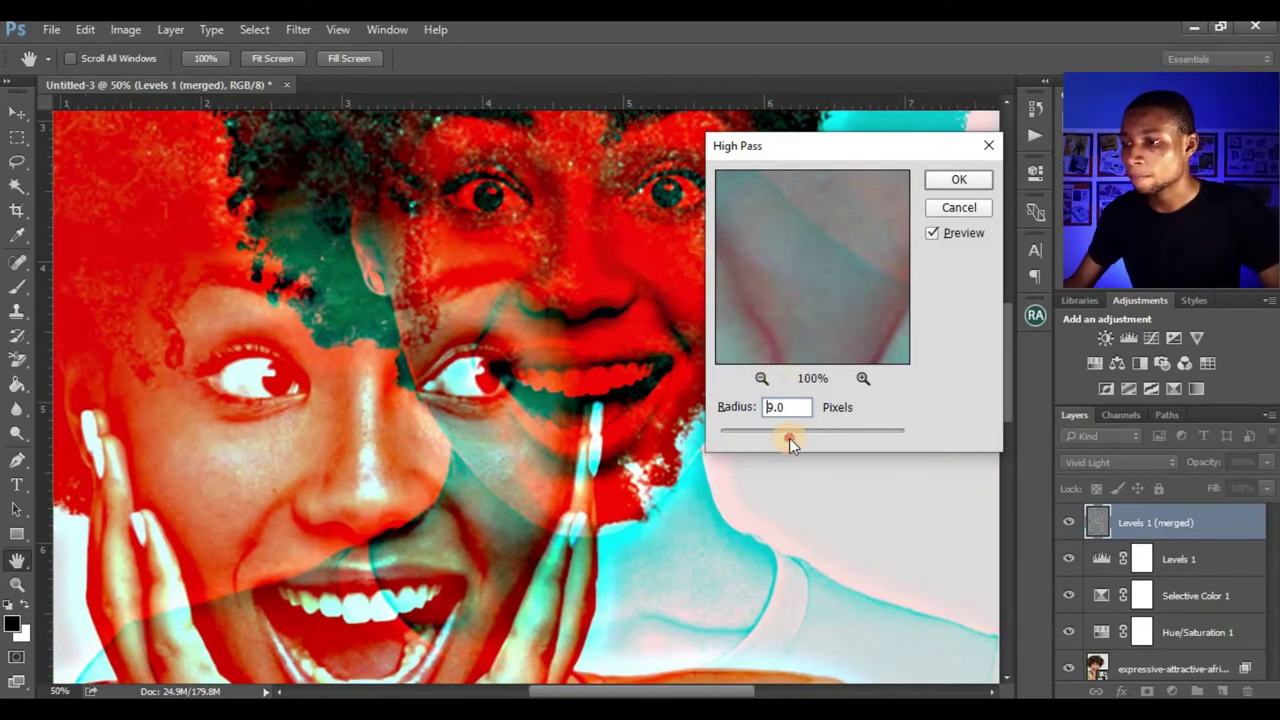
pyautogui.moveTo(789, 438); pyautogui.dragTo(792, 441)
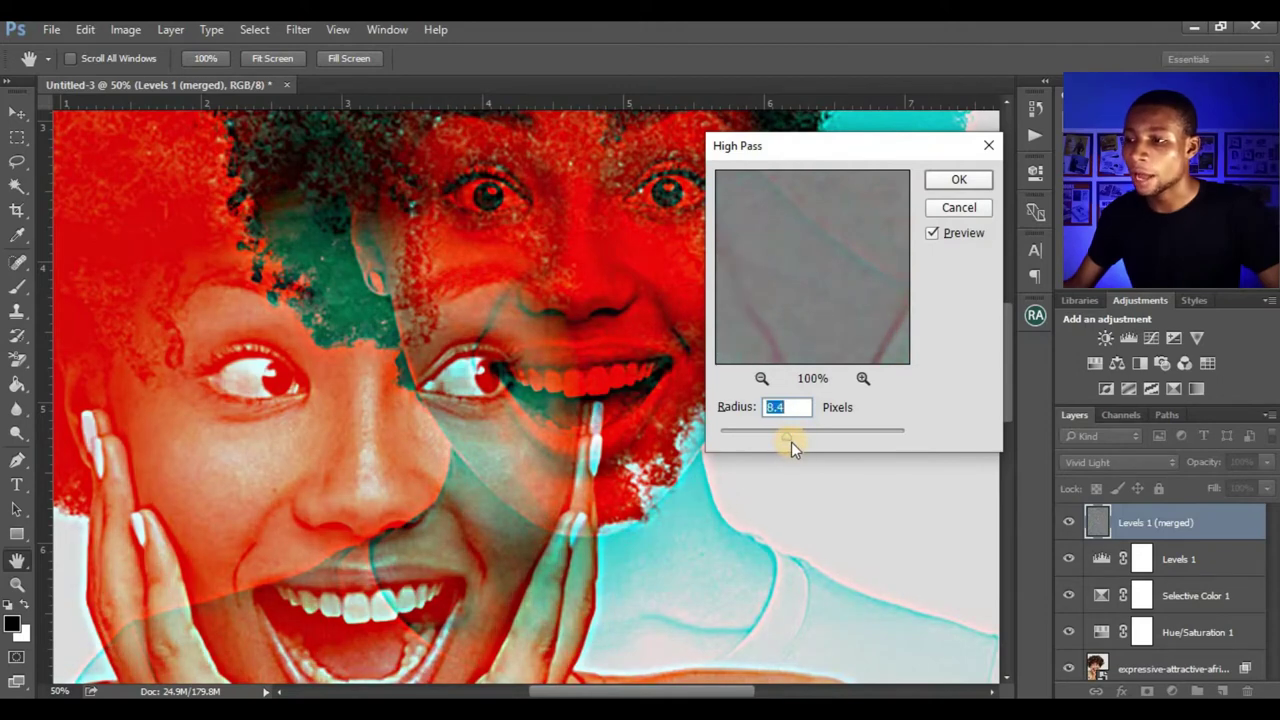
pyautogui.moveTo(782, 439); pyautogui.dragTo(792, 439)
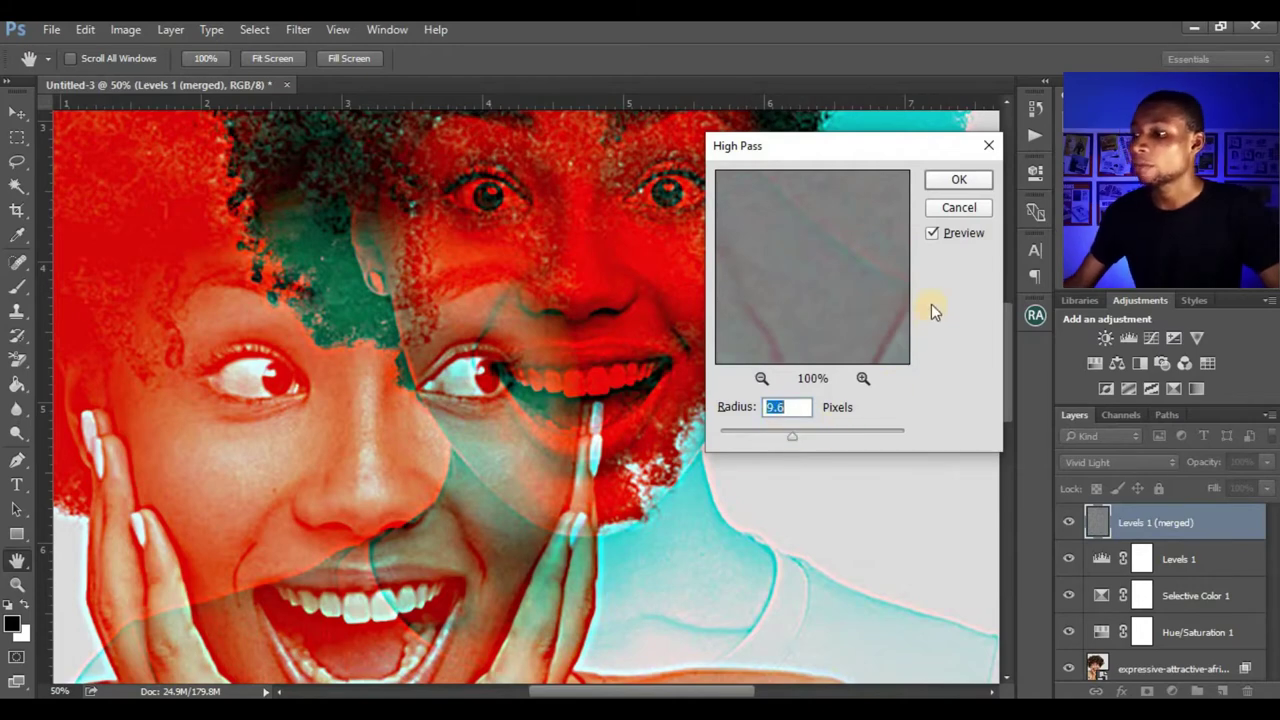
pyautogui.click(736, 316)
pyautogui.press('Return')
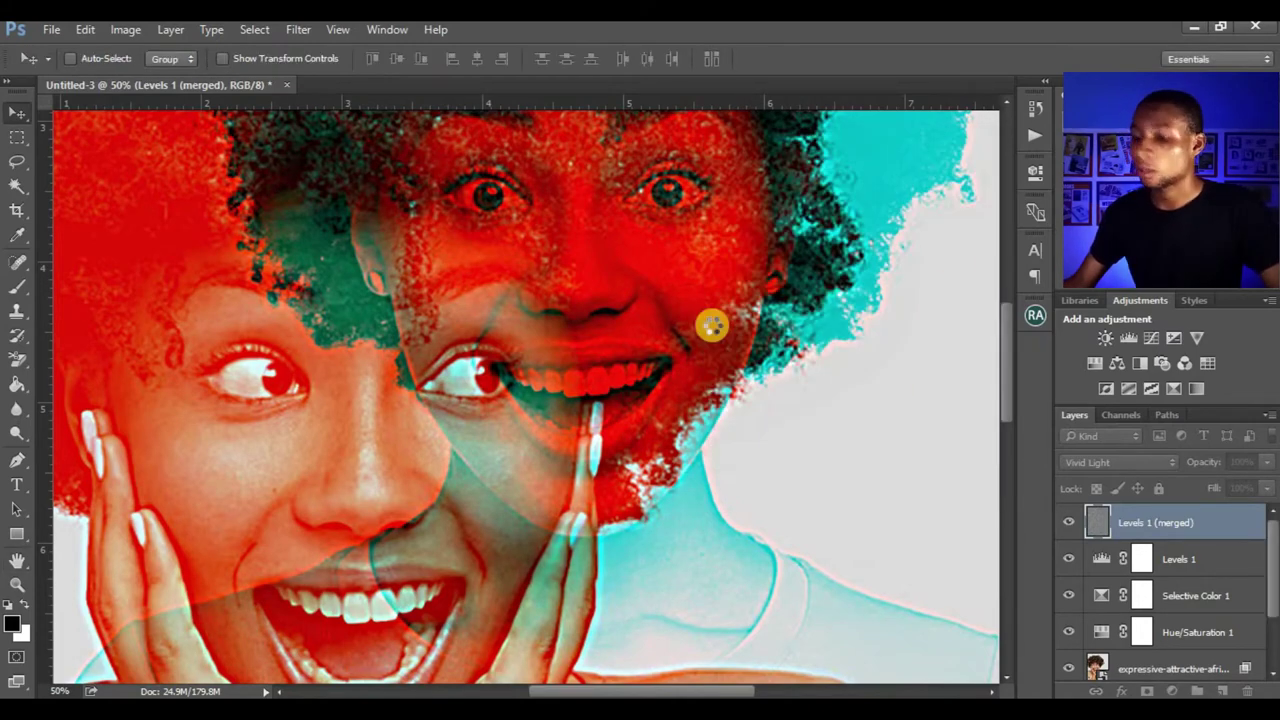
pyautogui.hotkey('ctrl', '0')
pyautogui.scroll(-3, 705, 355)
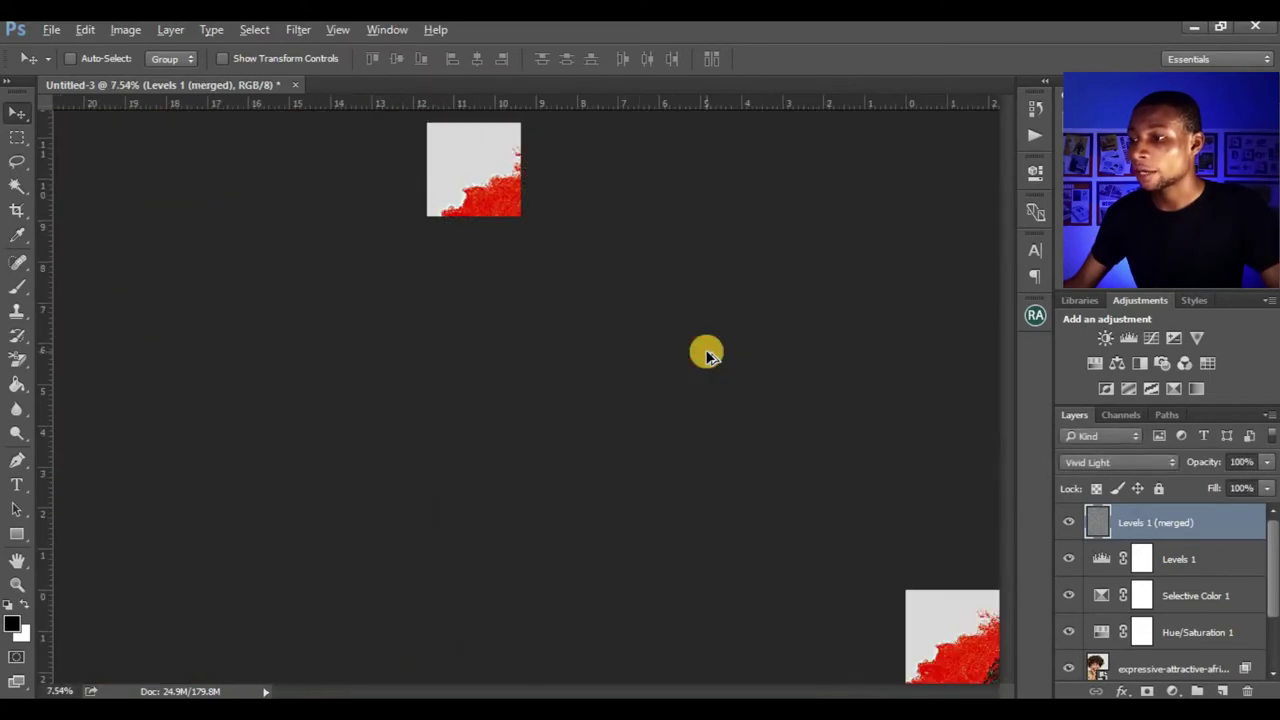
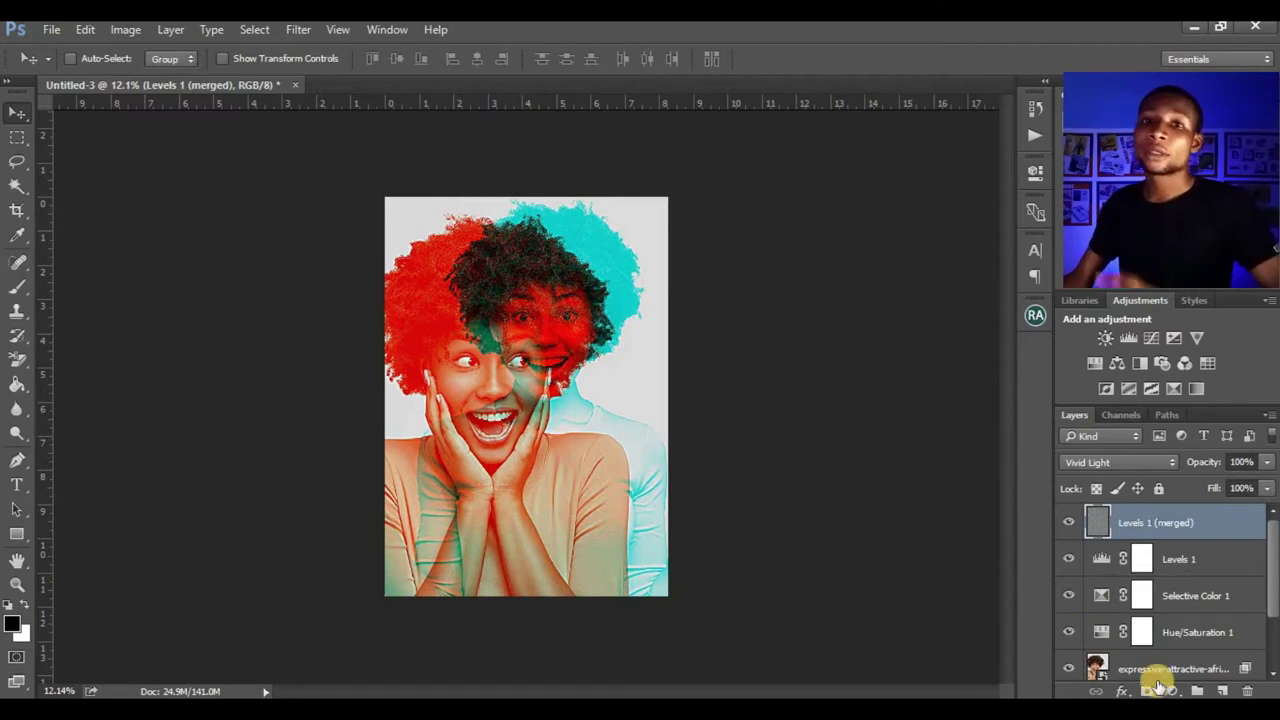
# Add a layer mask to the expressive-attractive photo and brush black across the bottom of the page to fade out its lower edge.
pyautogui.scroll(-1, 1137, 640)
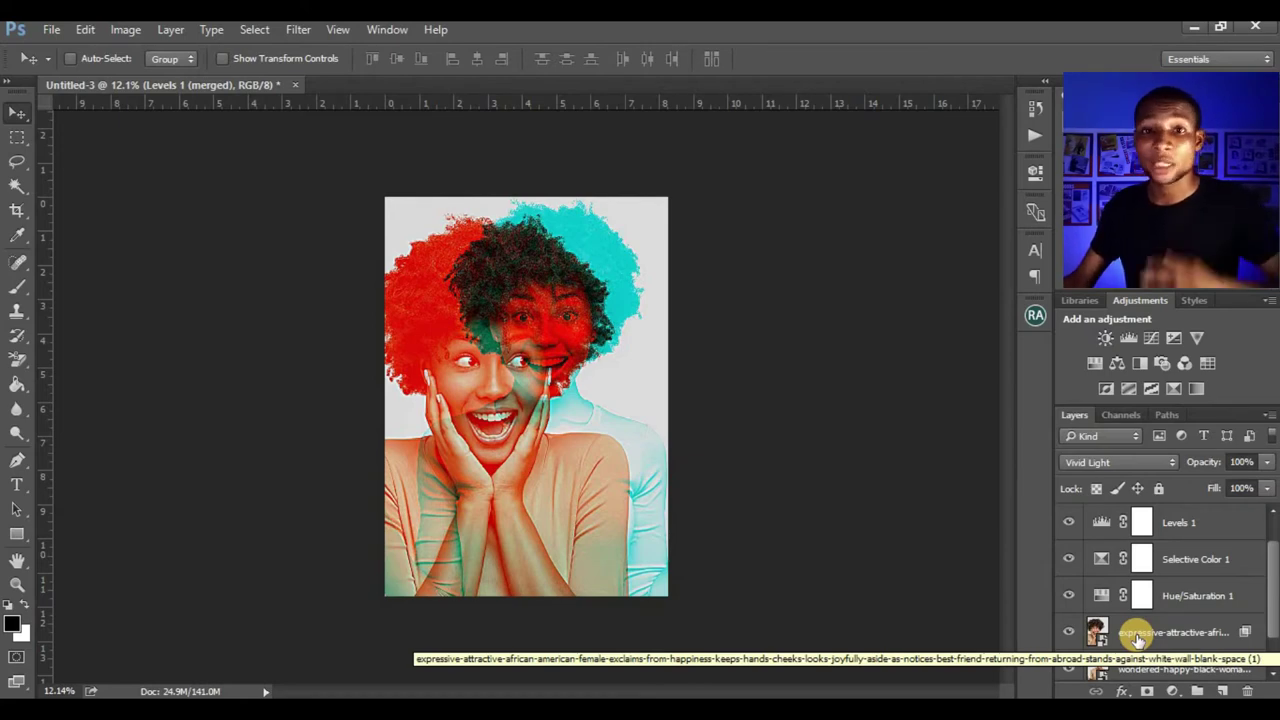
pyautogui.click(1161, 630)
pyautogui.scroll(-1, 1162, 615)
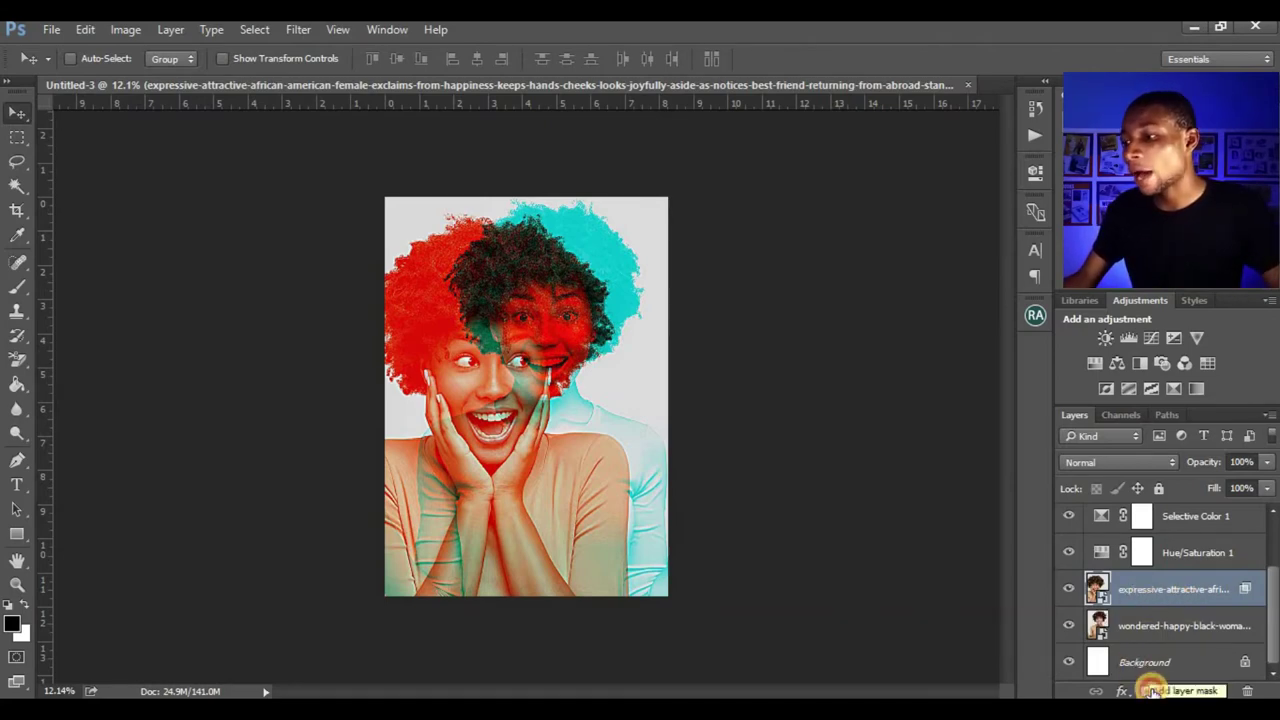
pyautogui.click(1152, 690)
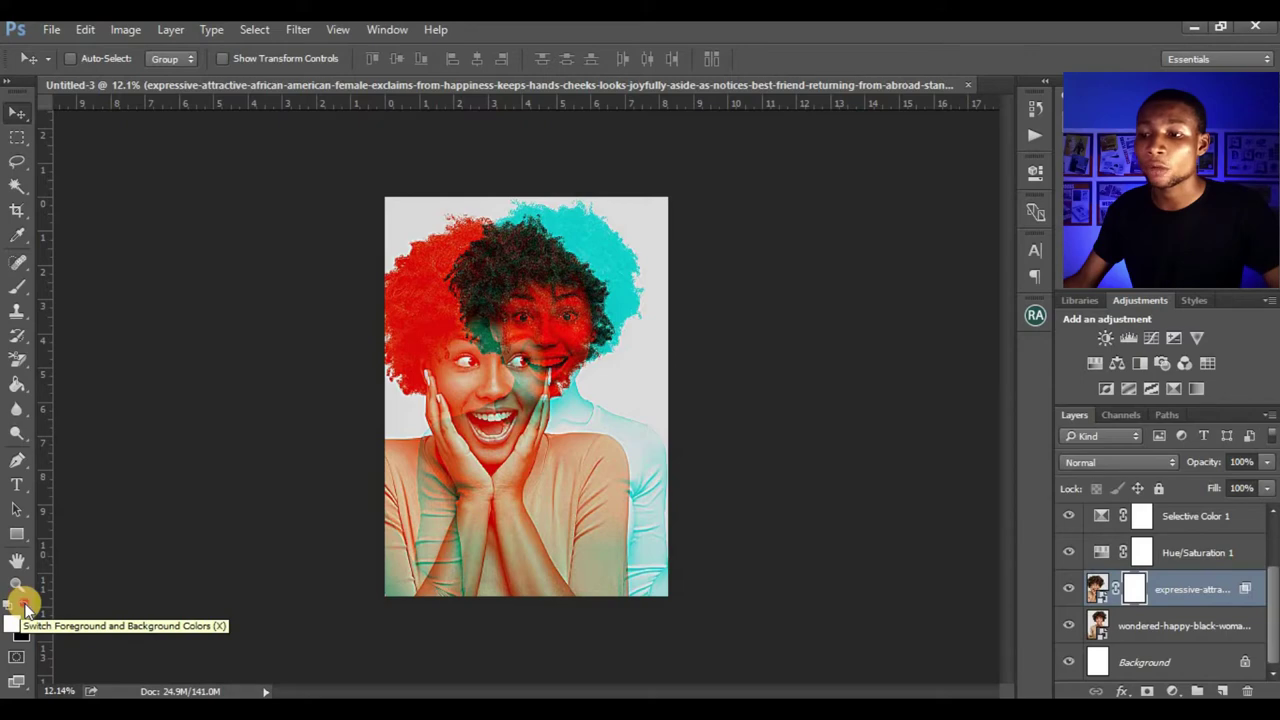
pyautogui.click(25, 606)
pyautogui.click(16, 290)
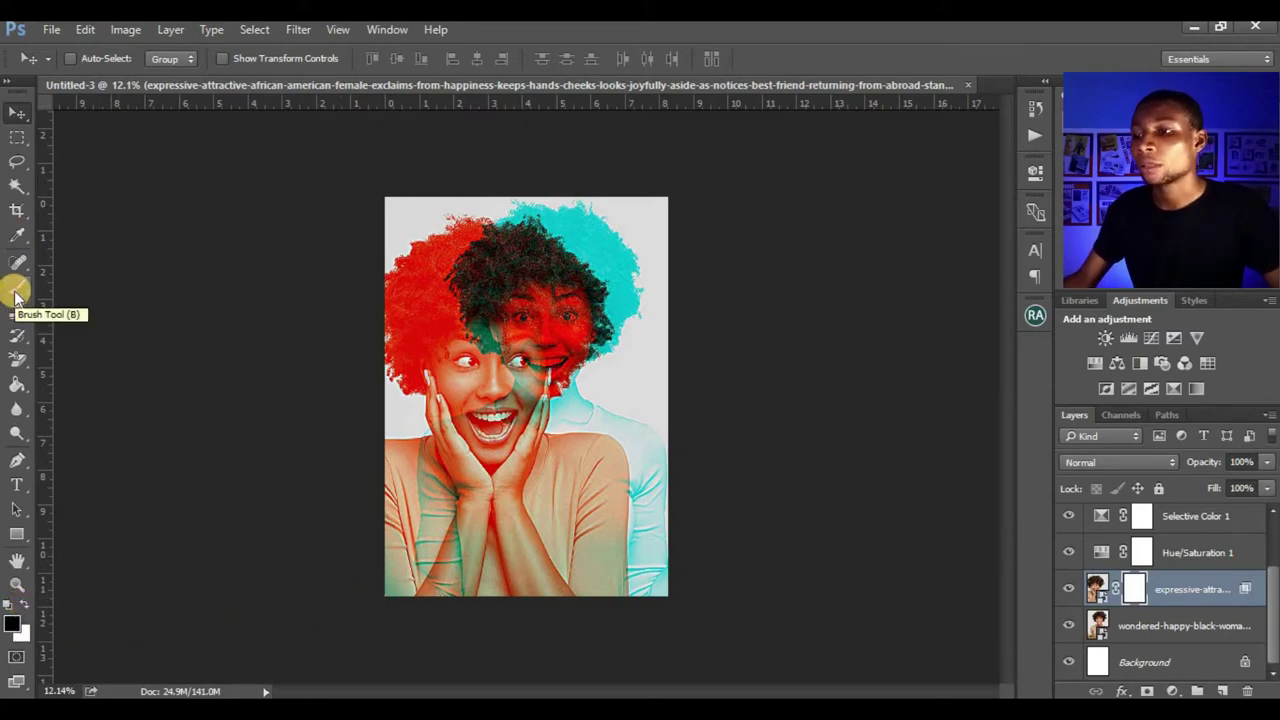
pyautogui.click(16, 290)
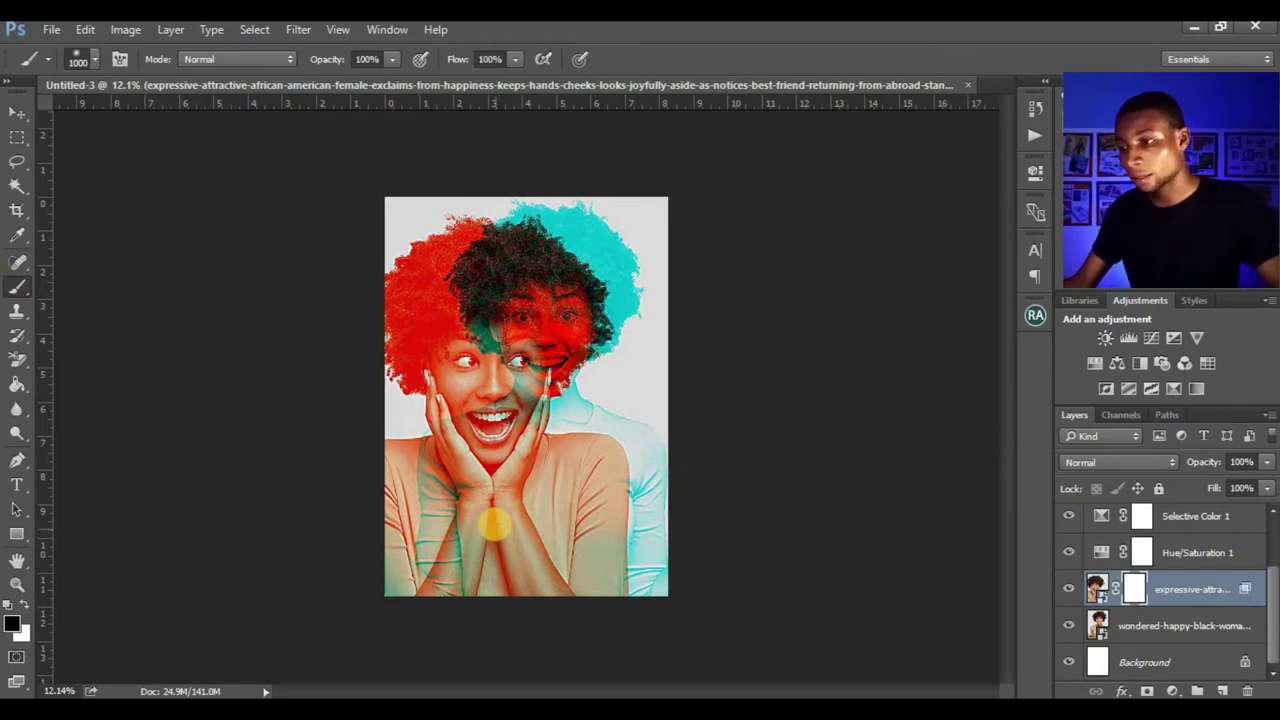
pyautogui.moveTo(380, 583)
pyautogui.mouseDown()
pyautogui.moveTo(559, 601)
pyautogui.moveTo(680, 560)
pyautogui.moveTo(442, 594)
pyautogui.moveTo(360, 554)
pyautogui.moveTo(603, 600)
pyautogui.moveTo(660, 586)
pyautogui.moveTo(632, 578)
pyautogui.mouseUp()
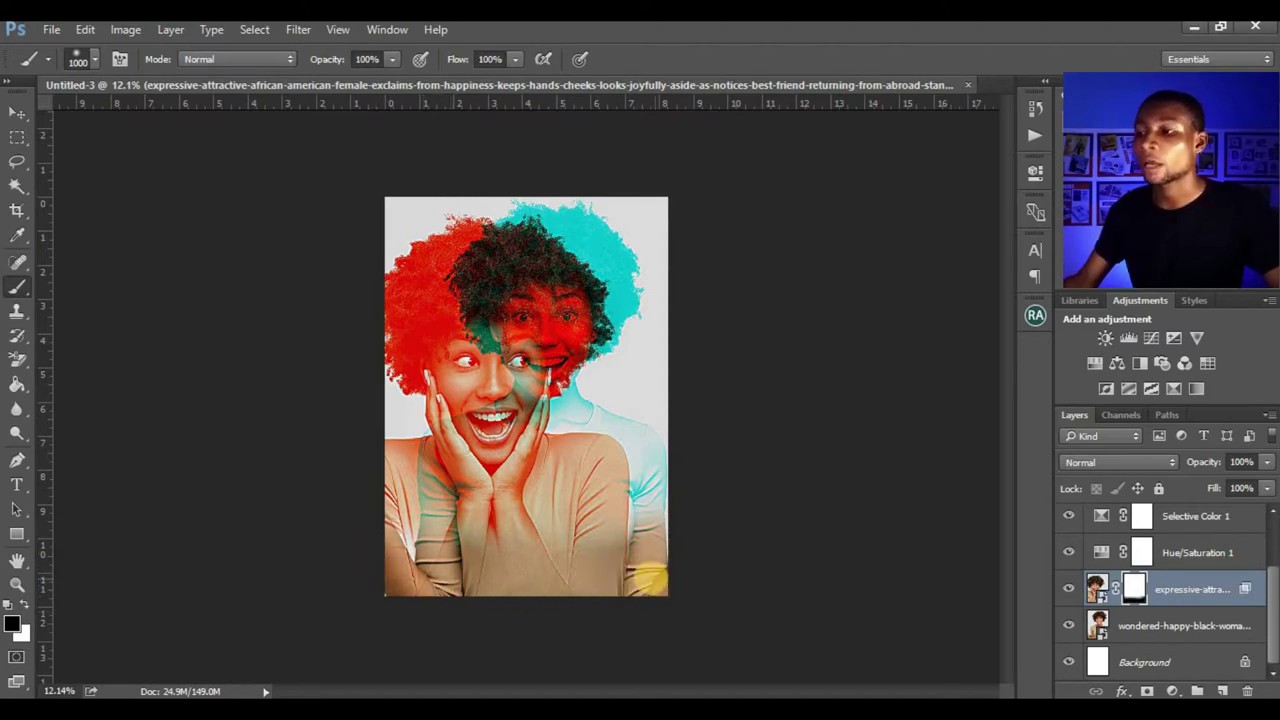
# Add a layer mask to the wondered-happy photo and brush black along its lower edge so it fades into the white background.
pyautogui.click(1136, 628)
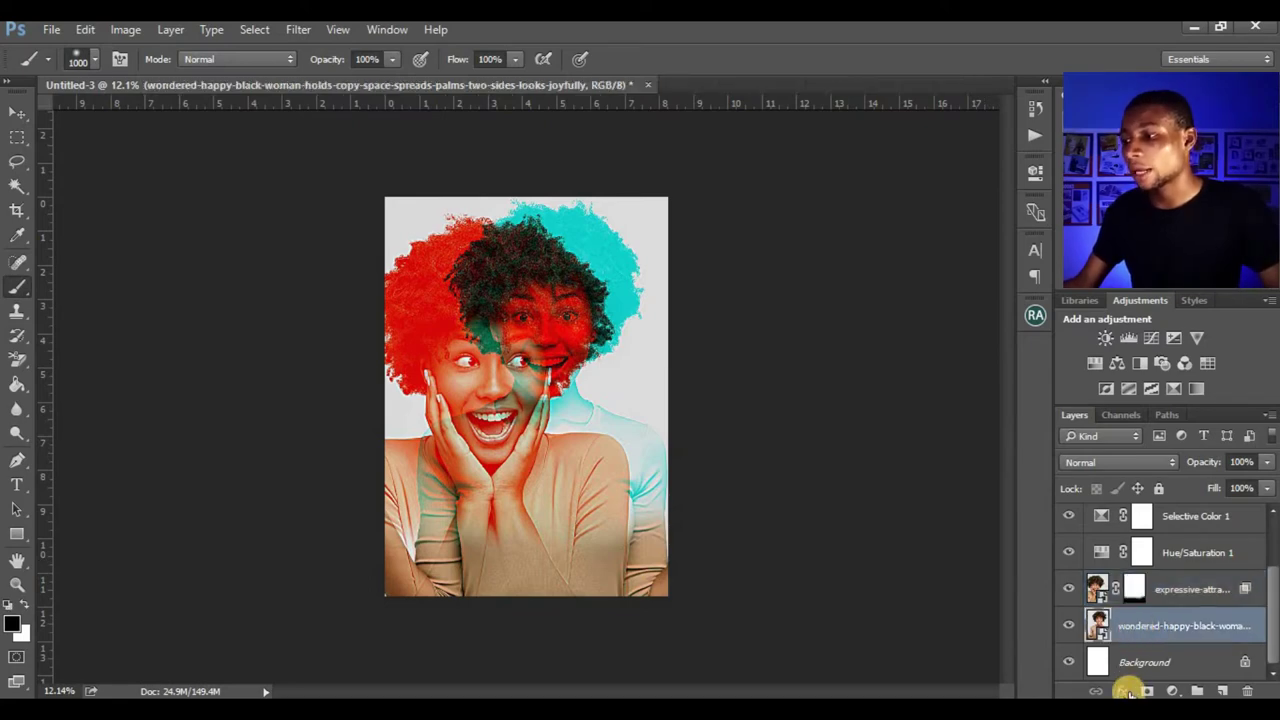
pyautogui.click(1145, 692)
pyautogui.moveTo(586, 594)
pyautogui.mouseDown()
pyautogui.moveTo(539, 596)
pyautogui.moveTo(688, 564)
pyautogui.moveTo(449, 580)
pyautogui.moveTo(350, 557)
pyautogui.mouseUp()
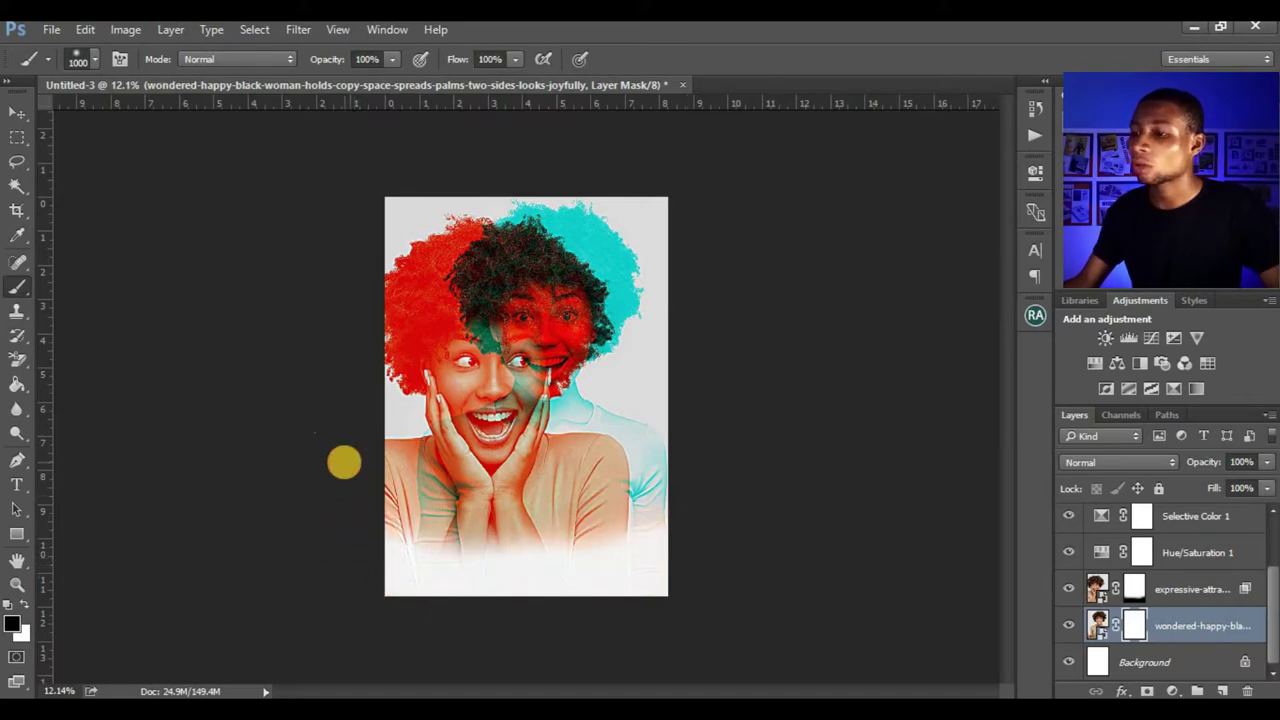
# Brush more black on the expressive-attractive photo's layer mask along the page's side and bottom edges to soften its fade.
pyautogui.click(1165, 589)
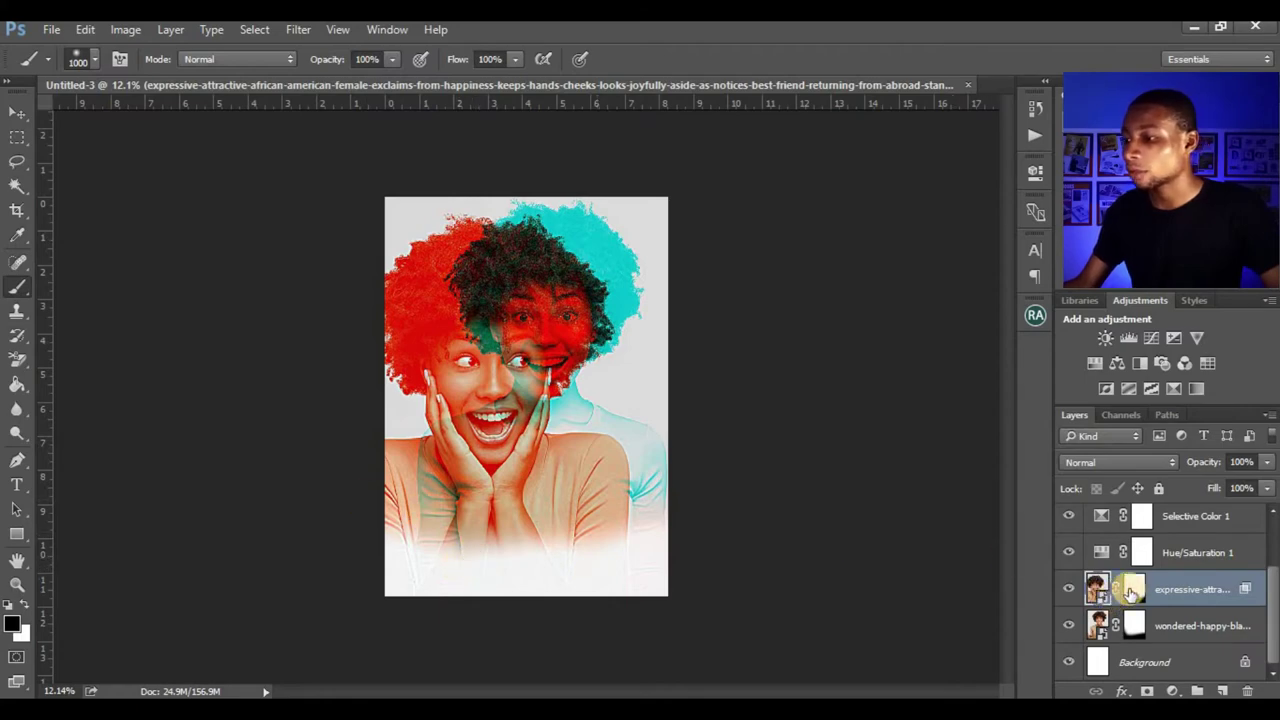
pyautogui.moveTo(371, 557); pyautogui.dragTo(331, 469)
pyautogui.click(435, 567)
pyautogui.click(645, 581)
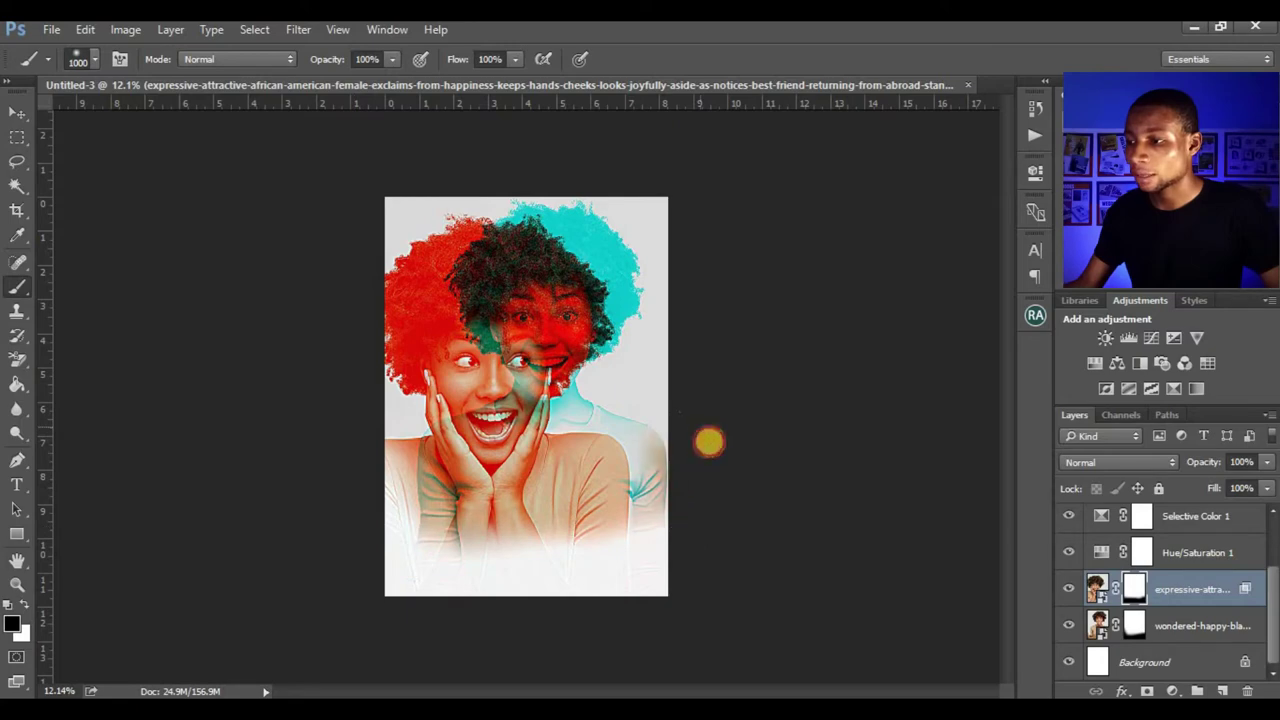
# Brush black on the wondered-happy photo's layer mask around the lower side and bottom edges to fade the remaining body.
pyautogui.click(1157, 627)
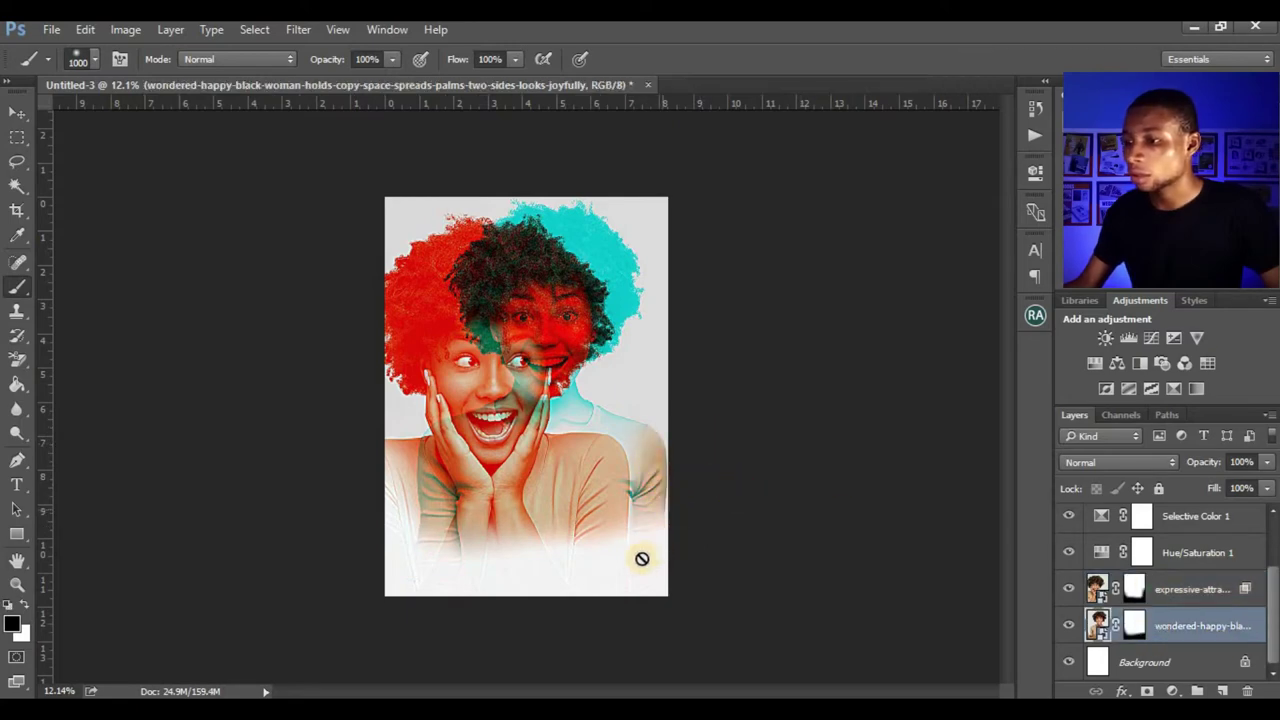
pyautogui.click(1130, 627)
pyautogui.moveTo(710, 506)
pyautogui.mouseDown()
pyautogui.moveTo(686, 531)
pyautogui.moveTo(711, 451)
pyautogui.moveTo(566, 609)
pyautogui.mouseUp()
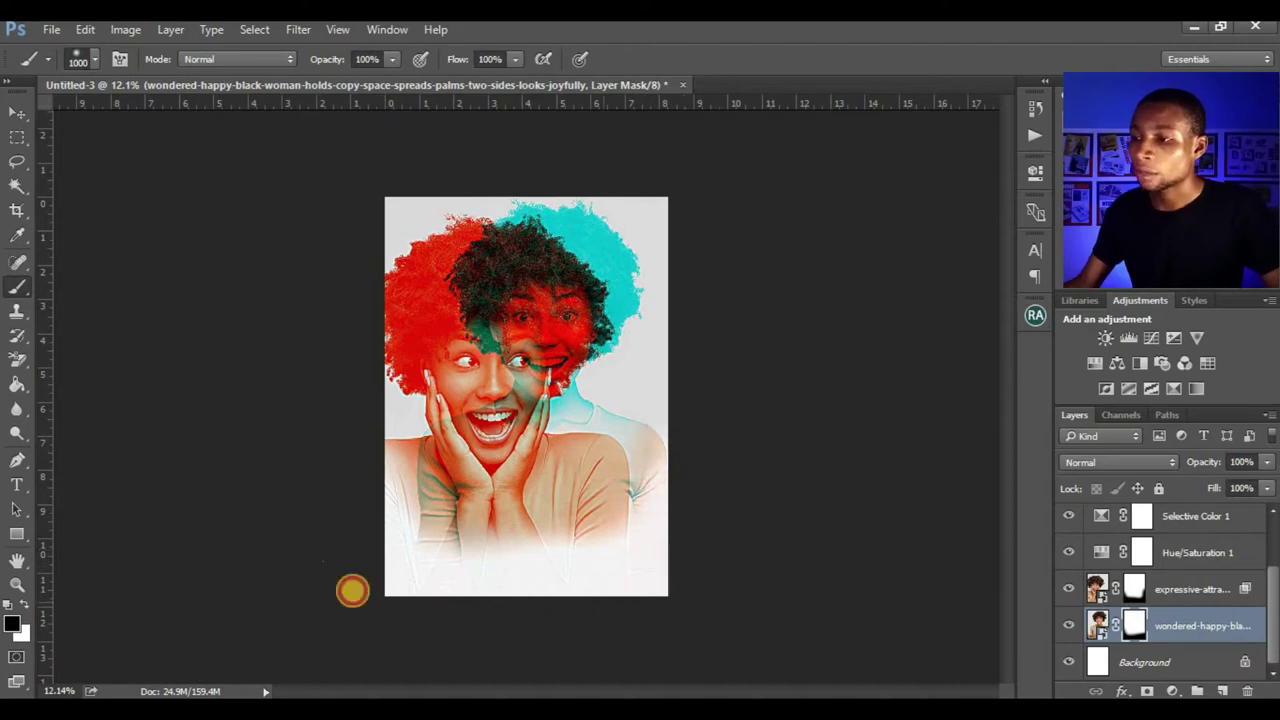
# Place the DE1 text artwork from New folder (8) over the whole portrait page.
pyautogui.press('v')
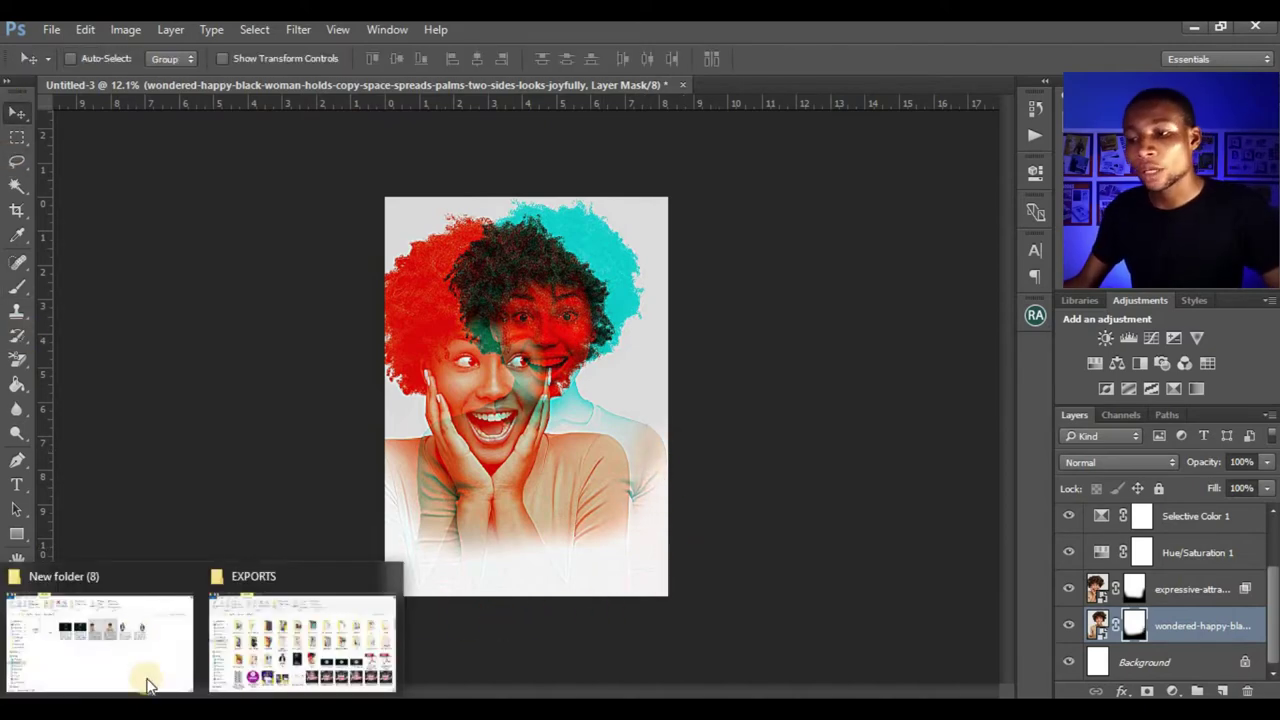
pyautogui.click(130, 640)
pyautogui.click(195, 300)
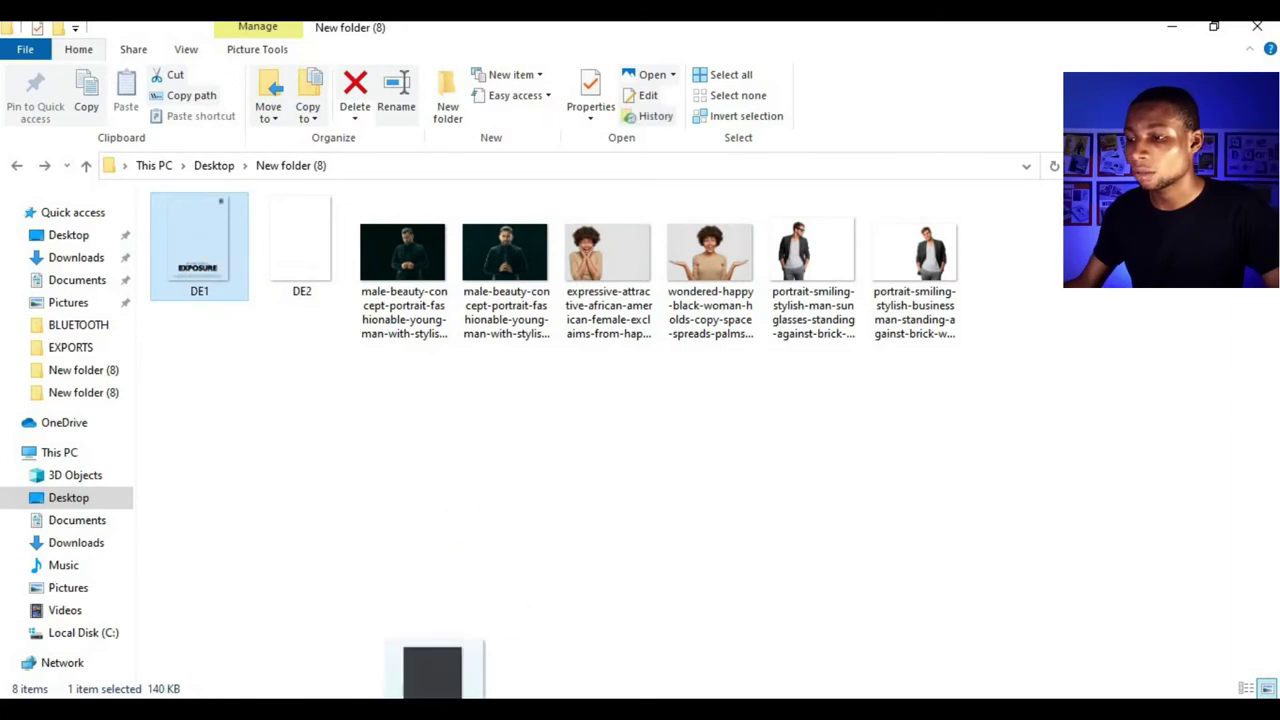
pyautogui.click(412, 668)
pyautogui.moveTo(489, 457); pyautogui.dragTo(489, 455)
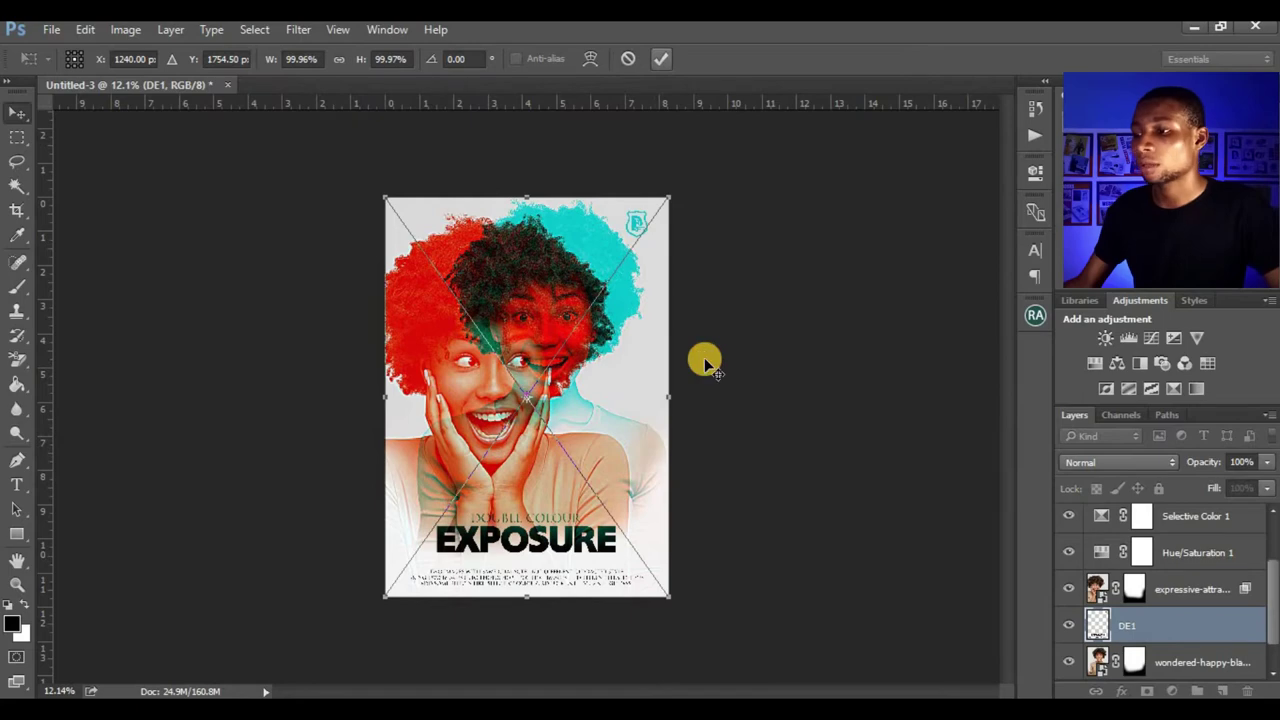
pyautogui.press('Return')
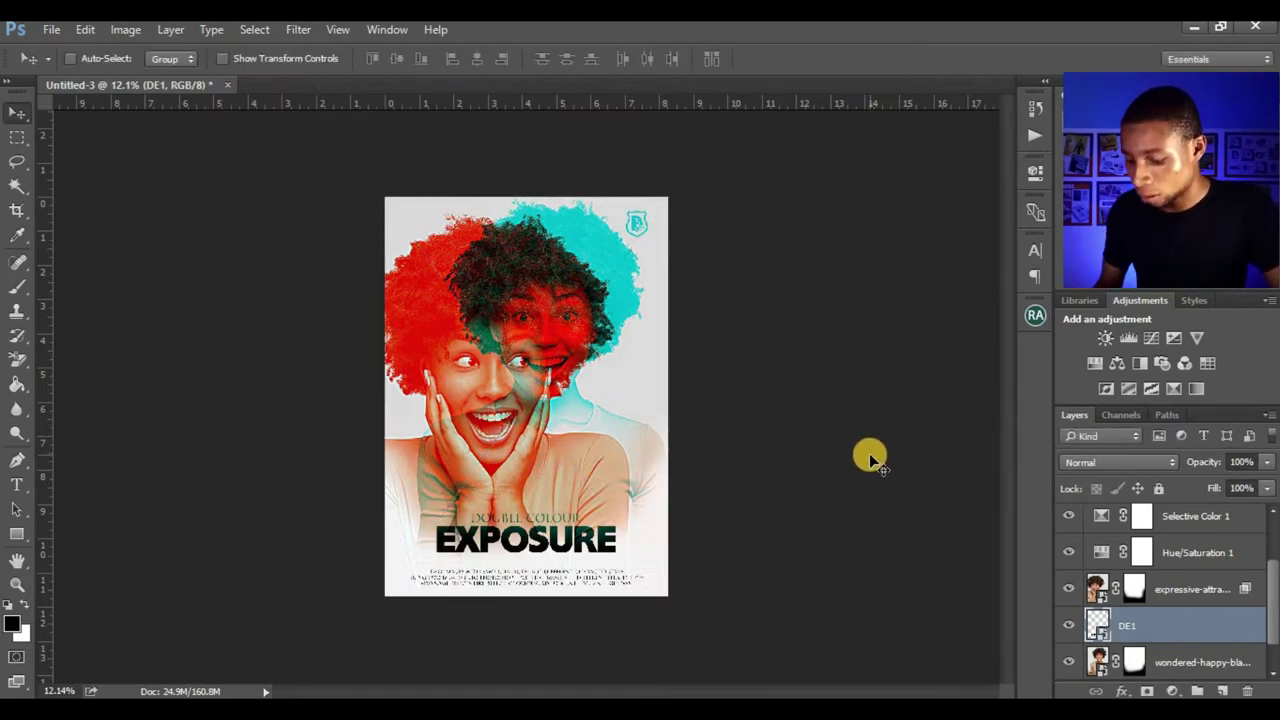
# Move the DE1 layer to the top of the layer stack, above Levels 1 (merged).
pyautogui.hotkey('ctrl', ']')
pyautogui.hotkey('ctrl', ']')
pyautogui.hotkey('ctrl', ']')
pyautogui.hotkey('ctrl', ']')
pyautogui.hotkey('ctrl', ']')
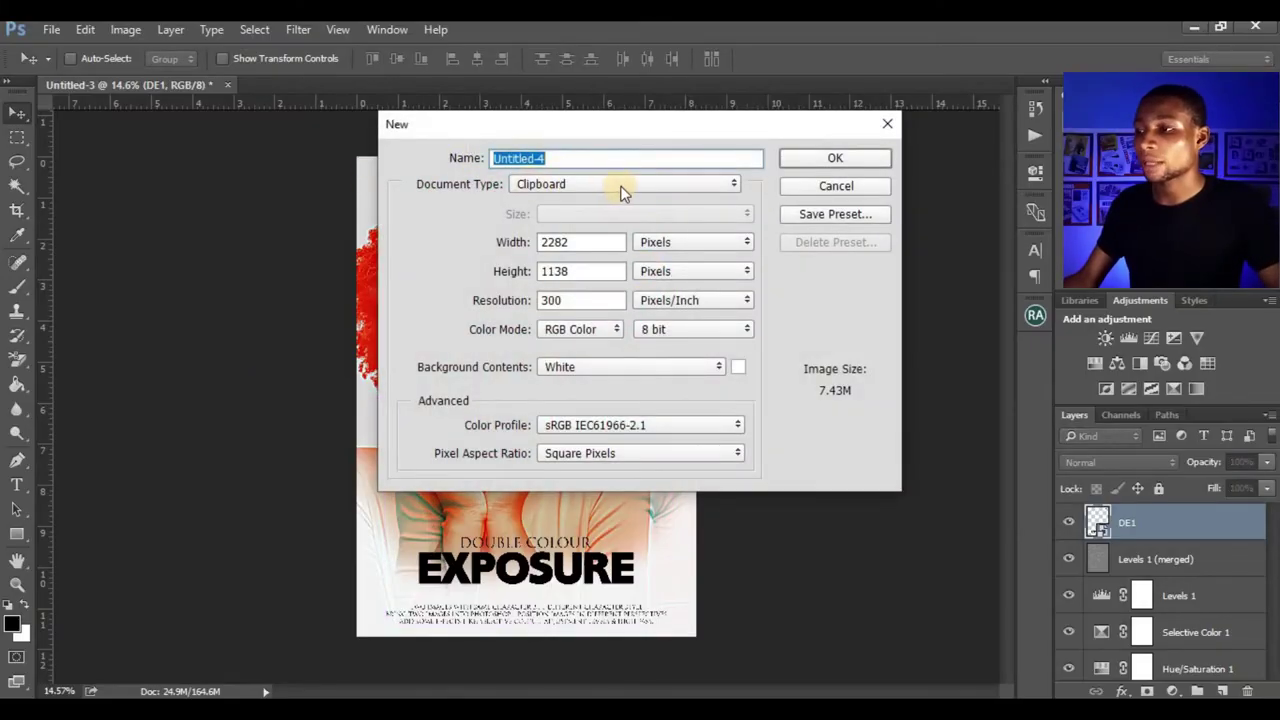
# Create a new International Paper A4 document, 210 × 297 mm at 300 pixels/inch in RGB Color with a white background.
pyautogui.click(622, 190)
pyautogui.click(600, 254)
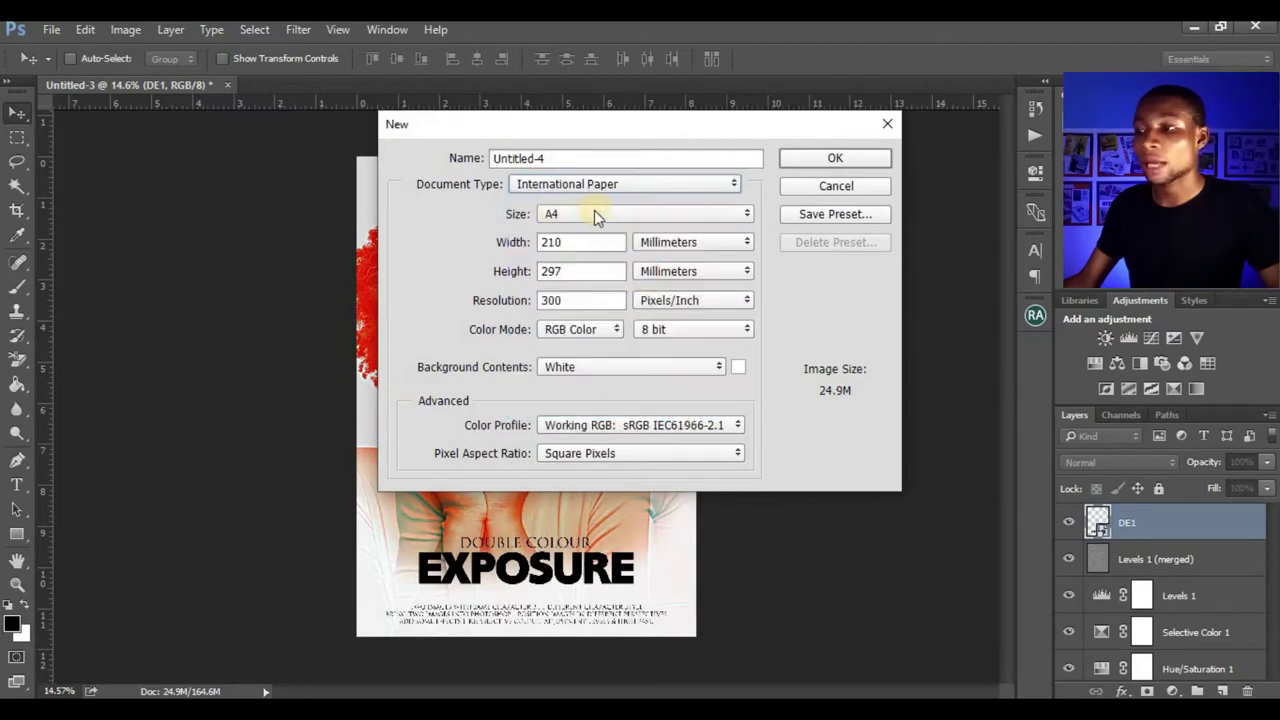
pyautogui.click(831, 161)
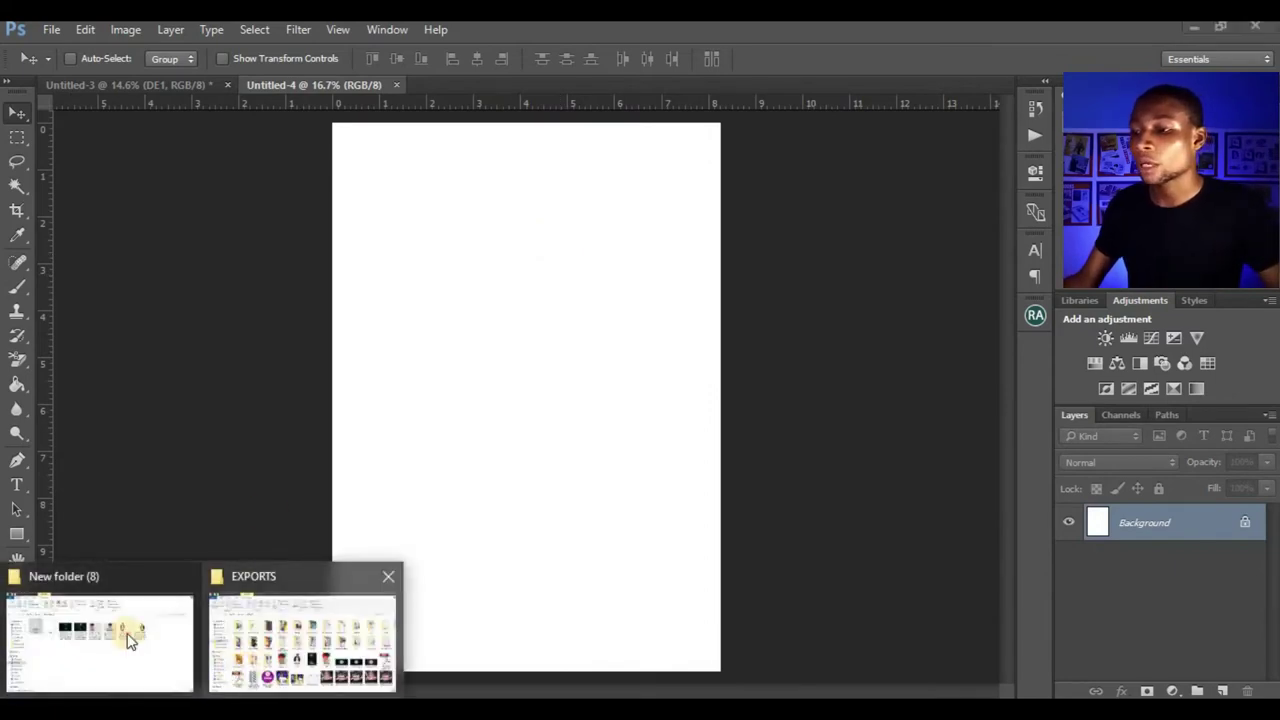
# Place the two male-beauty-concept portrait photos from New folder (8) into the new document as separate layers.
pyautogui.click(129, 634)
pyautogui.moveTo(514, 391); pyautogui.dragTo(500, 453)
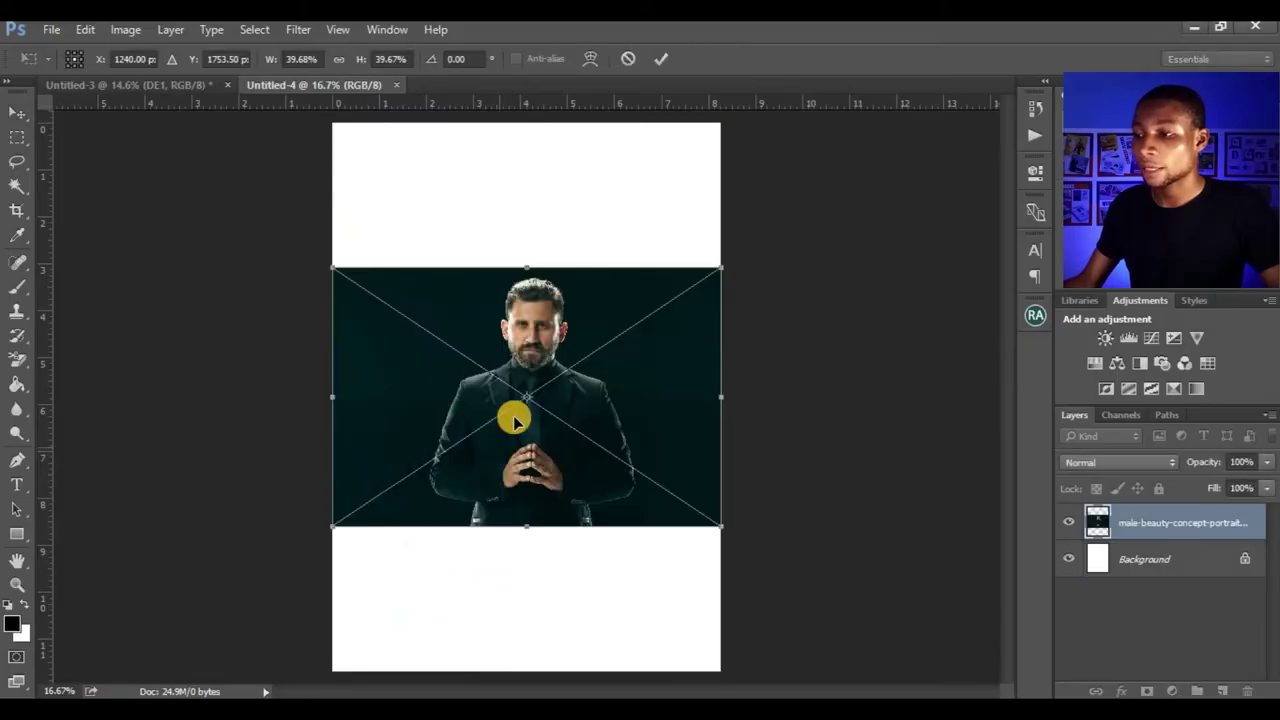
pyautogui.click(659, 61)
pyautogui.click(655, 63)
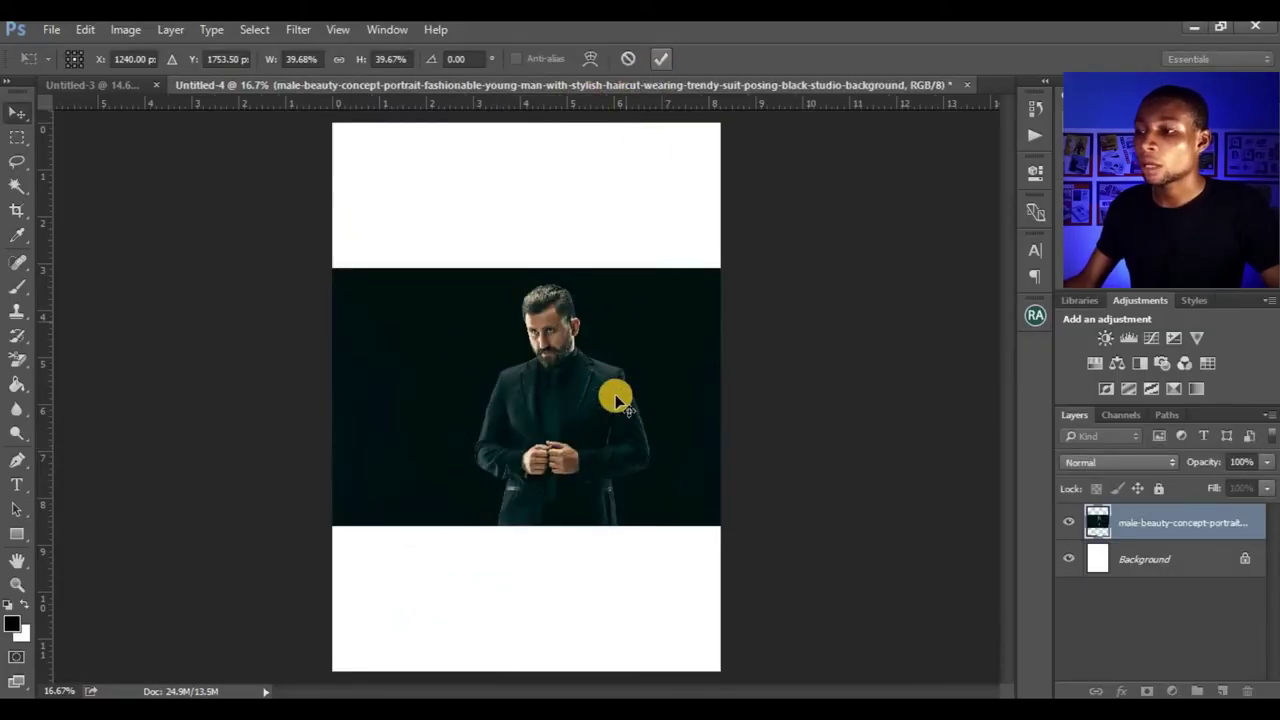
# Enlarge the upper photo, the man with his head turned, to about 89% so it covers the whole page.
pyautogui.hotkey('ctrl', 't')
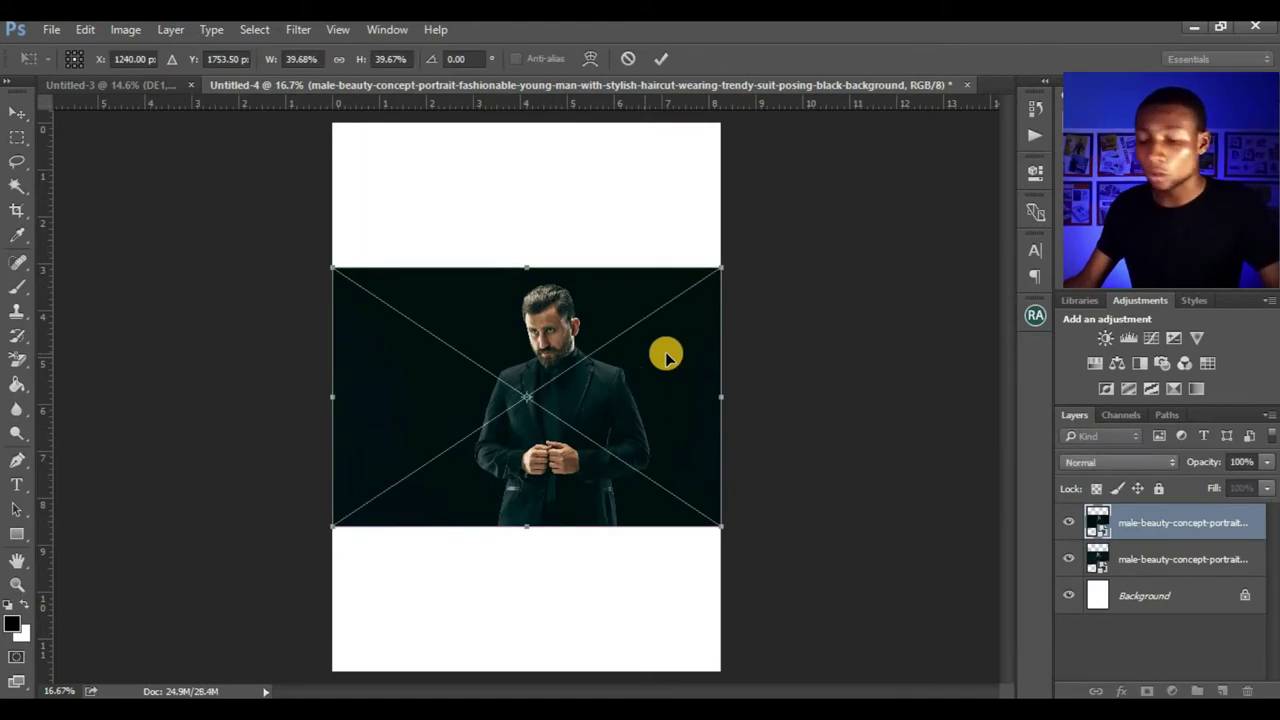
pyautogui.moveTo(722, 526); pyautogui.dragTo(948, 677)
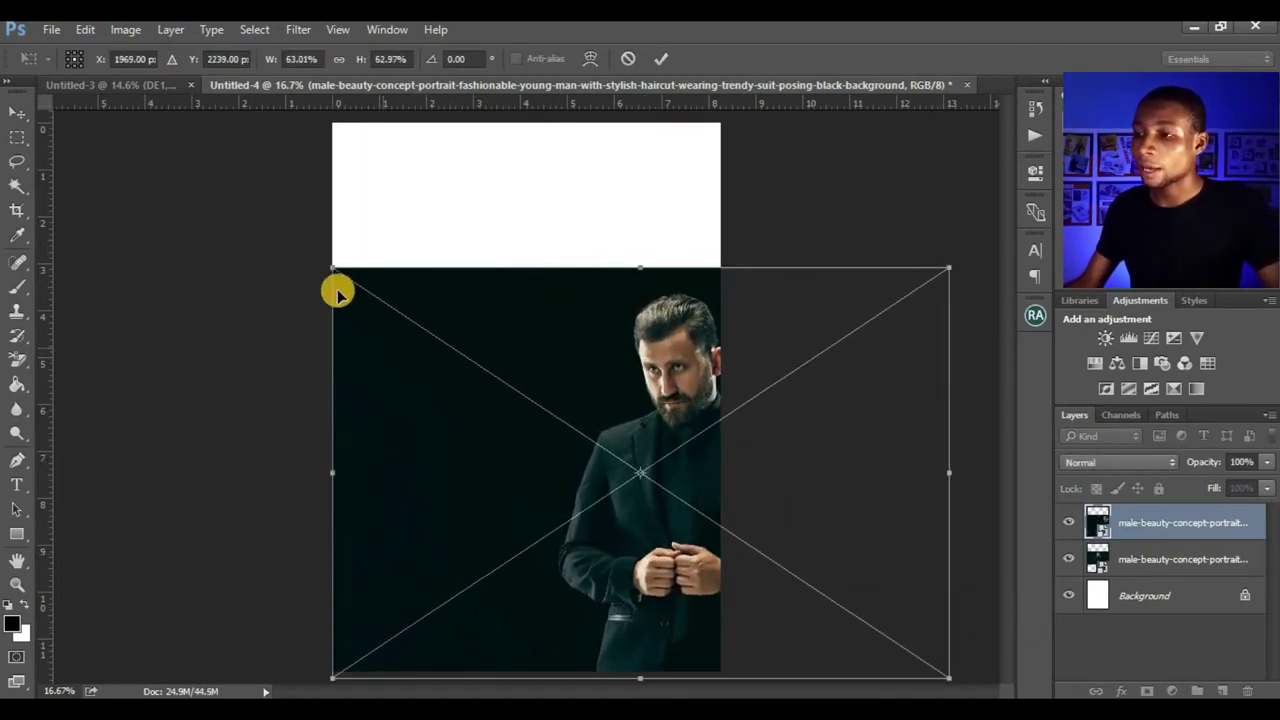
pyautogui.moveTo(330, 267); pyautogui.dragTo(64, 118)
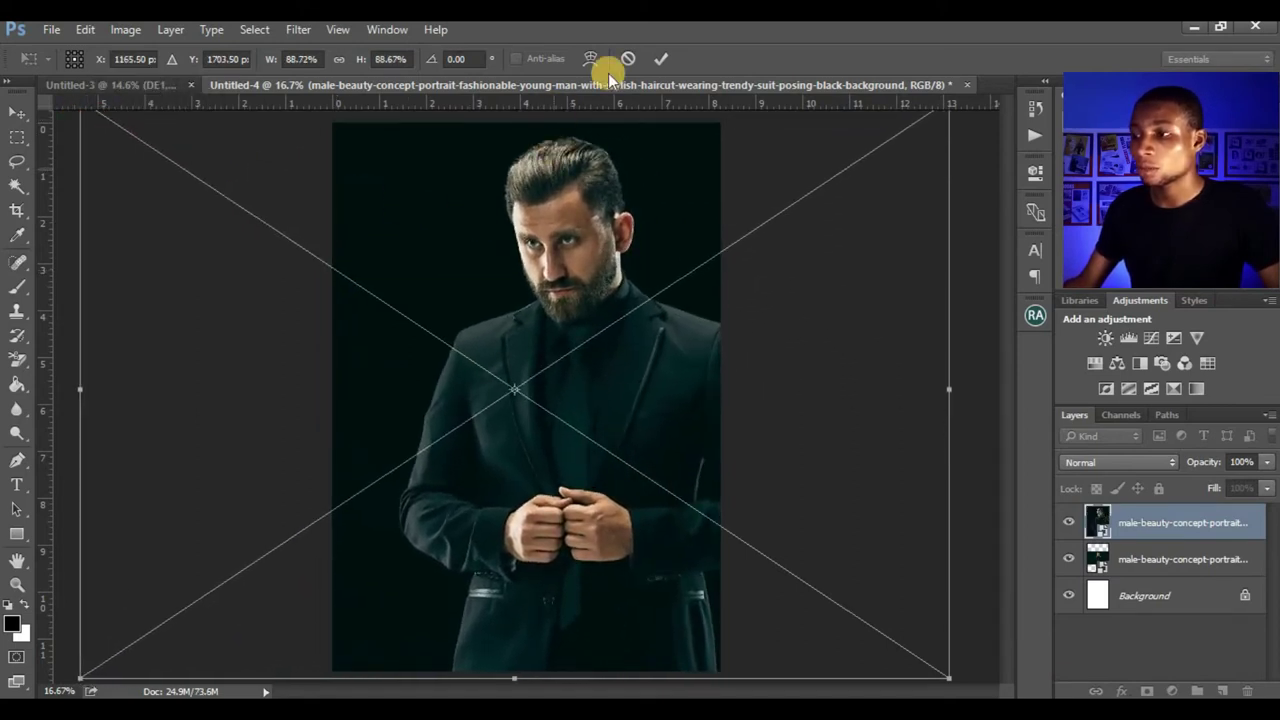
pyautogui.click(663, 62)
# Scale the lower male portrait layer to about 85% so it fills the page height.
pyautogui.click(1148, 560)
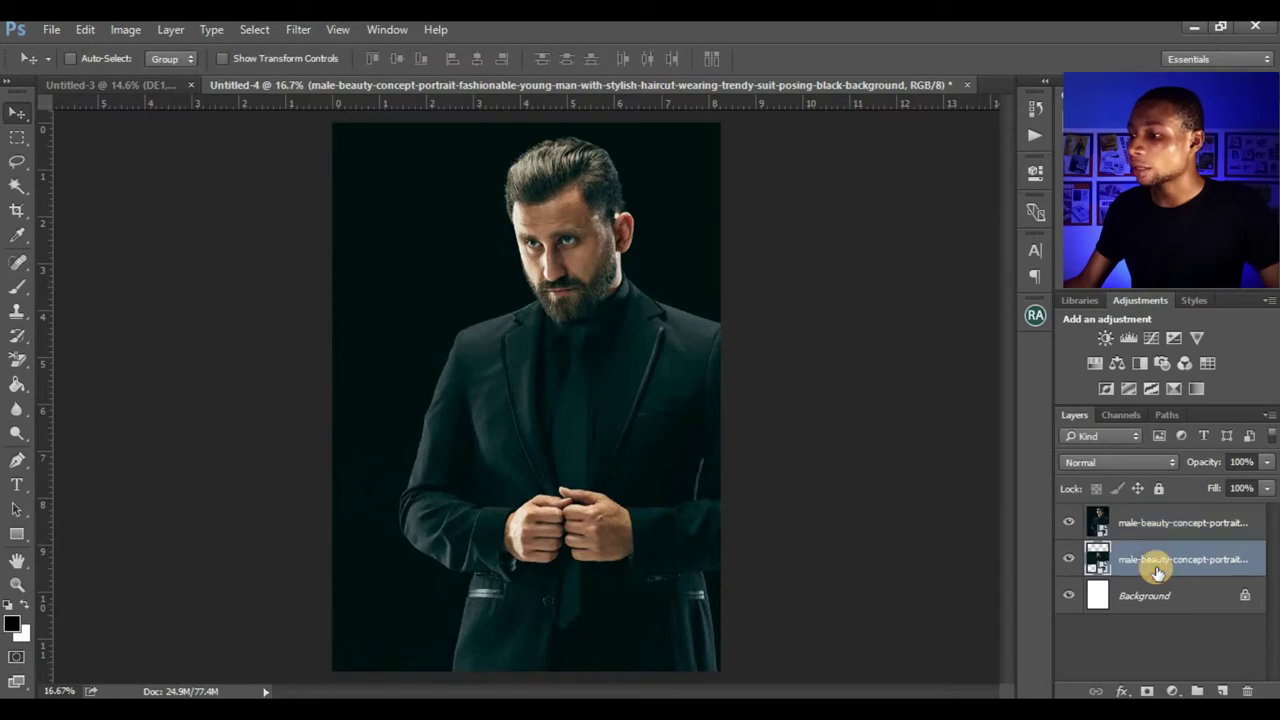
pyautogui.hotkey('ctrl', 't')
pyautogui.moveTo(716, 266); pyautogui.dragTo(948, 128)
pyautogui.moveTo(326, 530); pyautogui.dragTo(72, 642)
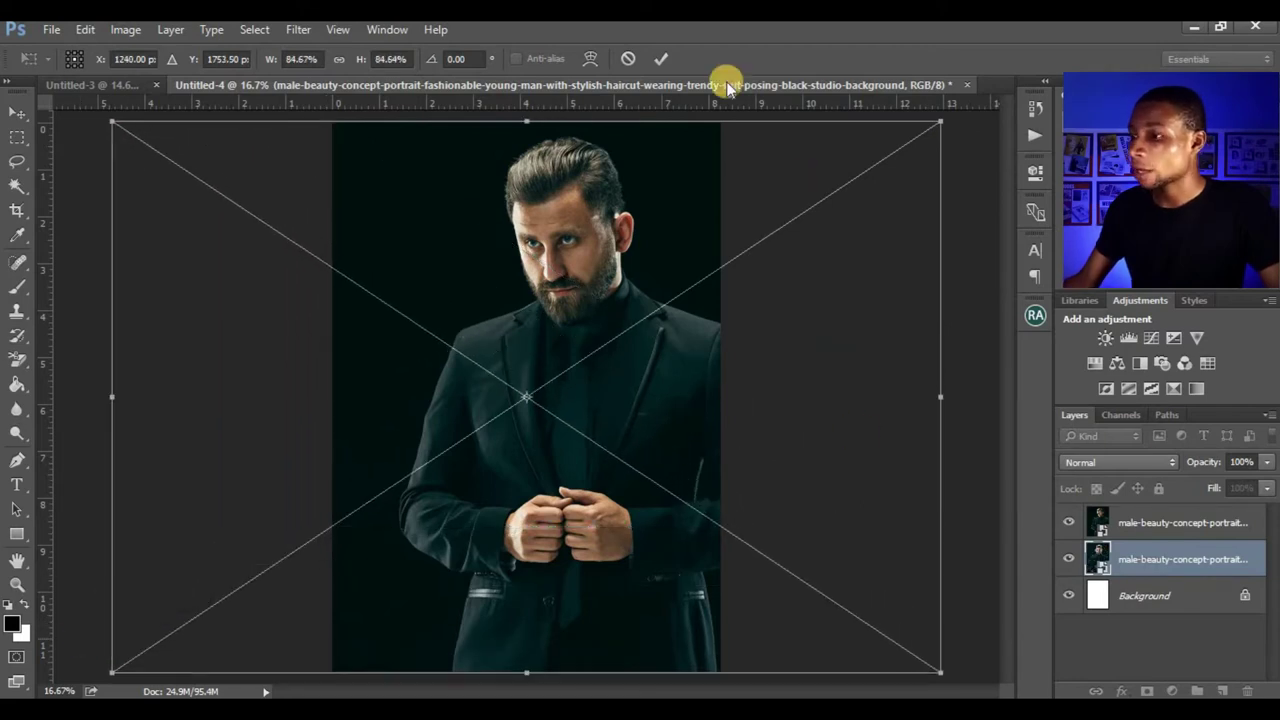
pyautogui.press('Return')
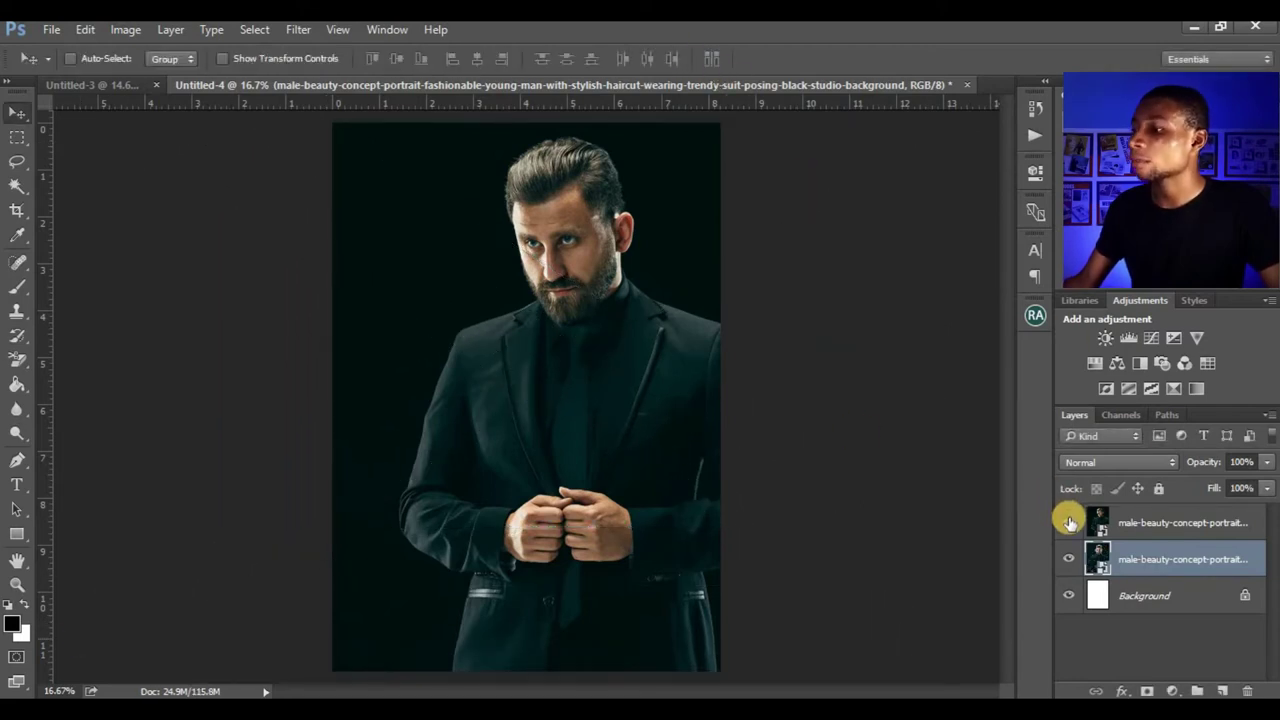
# Hide the top photo temporarily to check the front-facing portrait and align it to the page centre.
pyautogui.click(1069, 522)
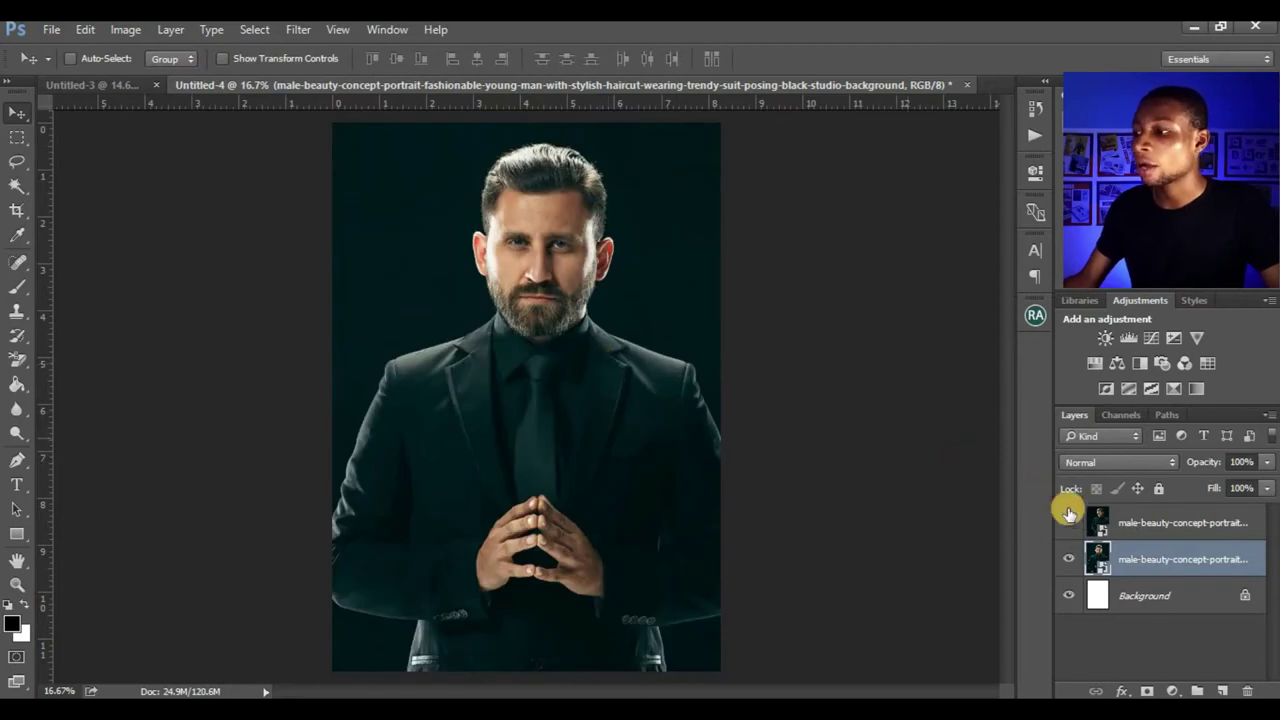
pyautogui.moveTo(608, 449)
pyautogui.mouseDown()
pyautogui.moveTo(590, 457)
pyautogui.moveTo(618, 450)
pyautogui.mouseUp()
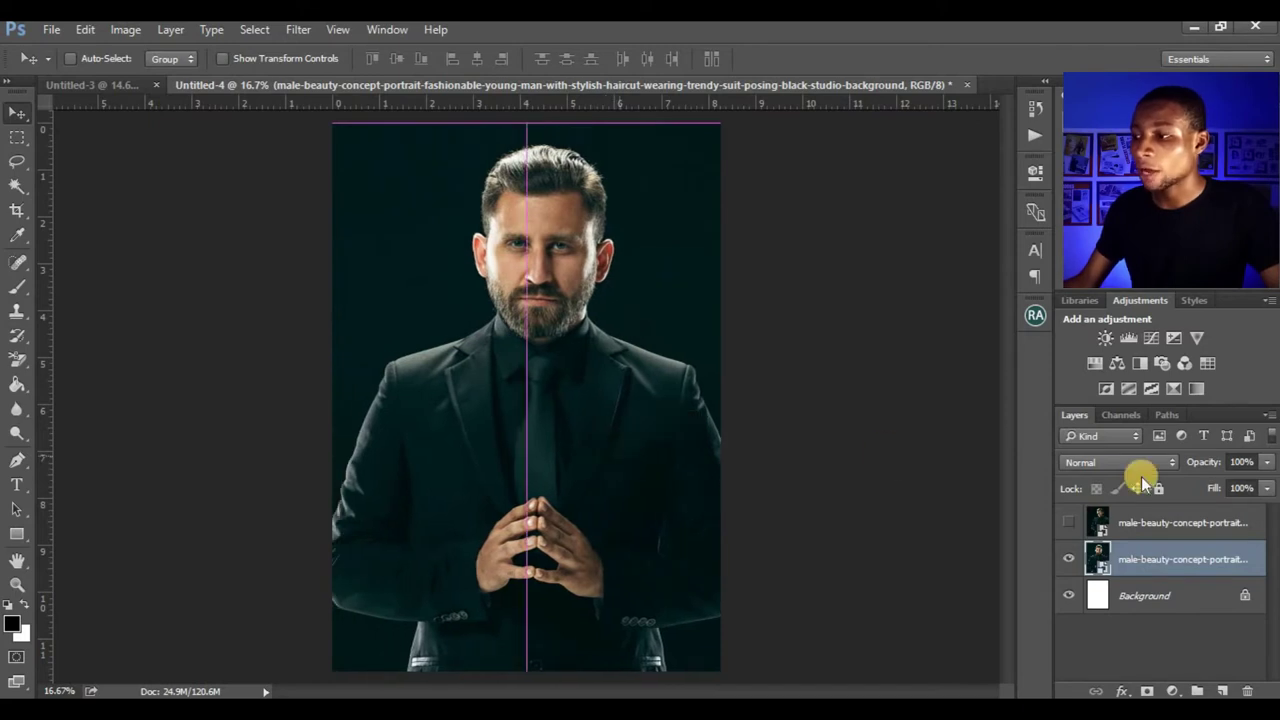
pyautogui.click(1069, 522)
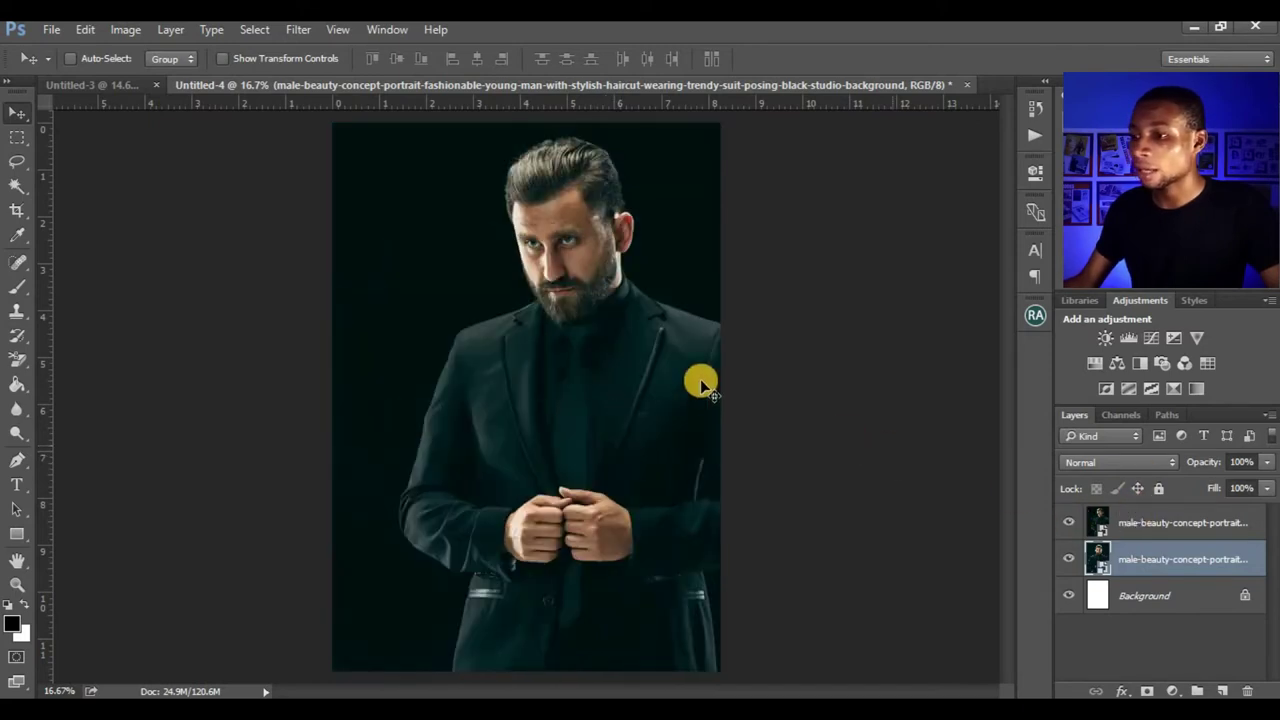
# Move the front-facing portrait layer above the turned-head portrait and select it.
pyautogui.click(1142, 525)
pyautogui.click(1155, 560)
pyautogui.click(1157, 518)
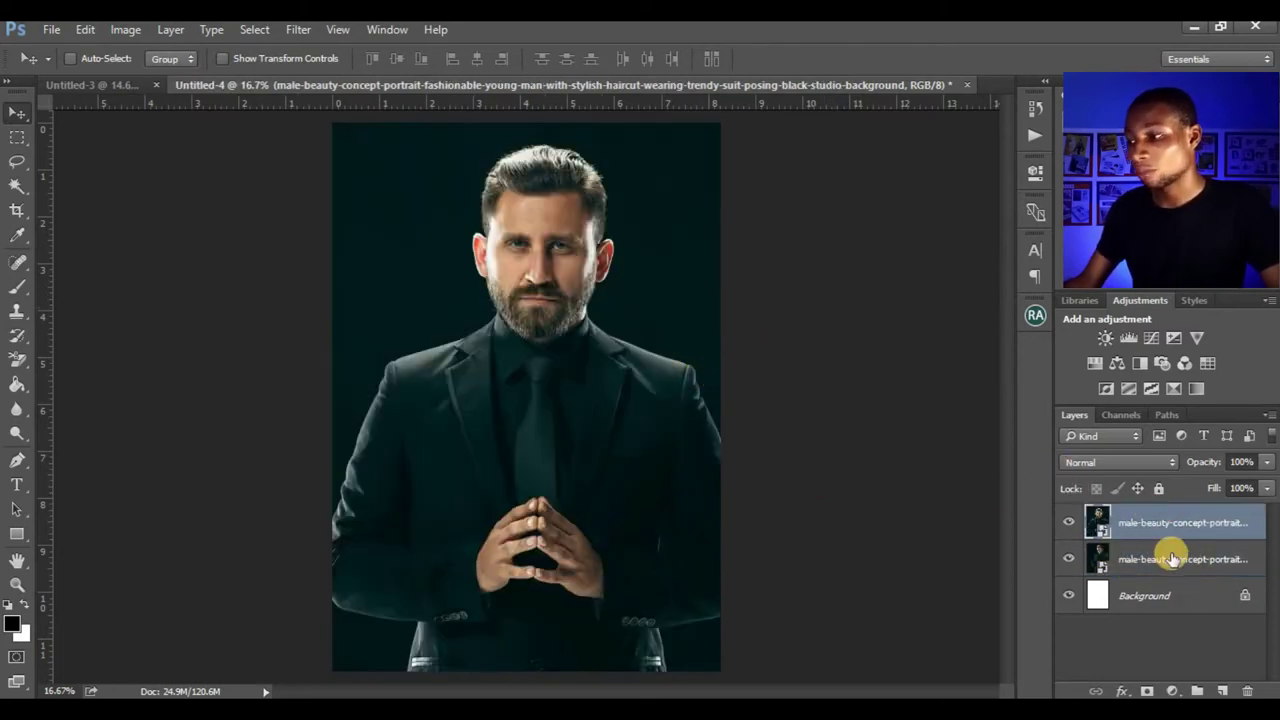
pyautogui.click(1118, 553)
pyautogui.click(1145, 530)
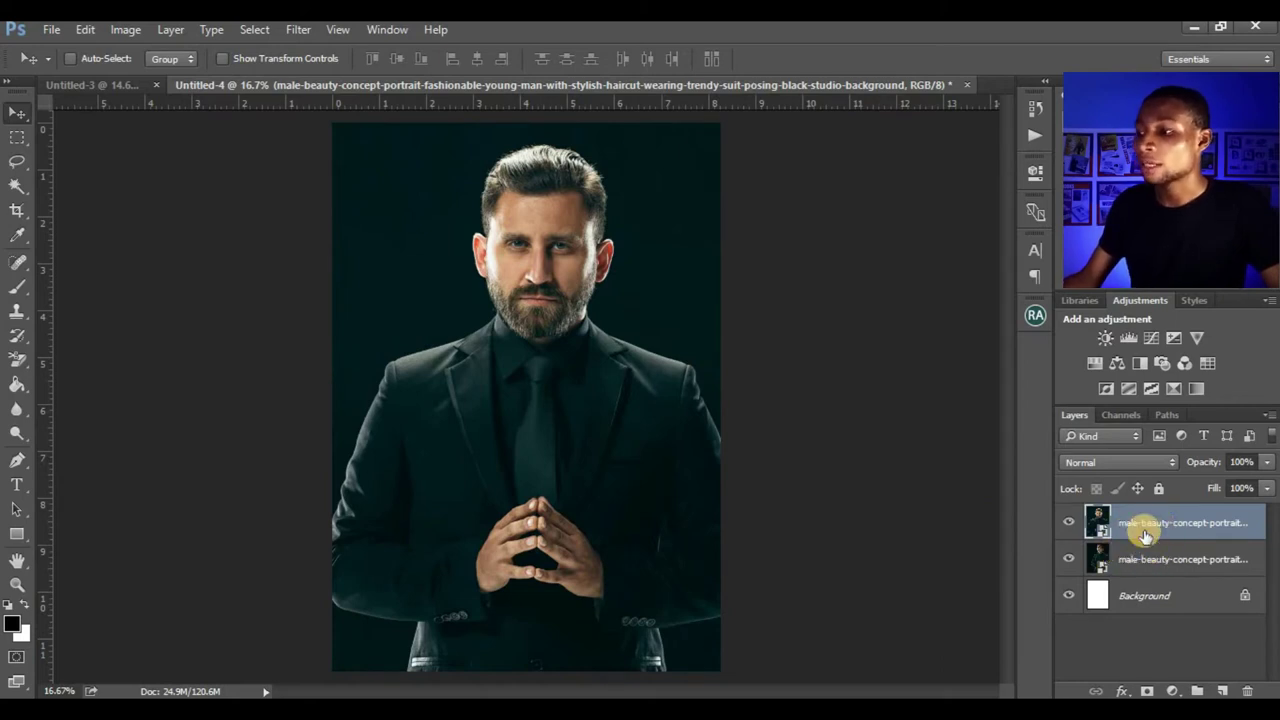
# Turn off the R channel in the Advanced Blending options of the front-facing portrait layer.
pyautogui.doubleClick(1255, 530)
pyautogui.doubleClick(1255, 538)
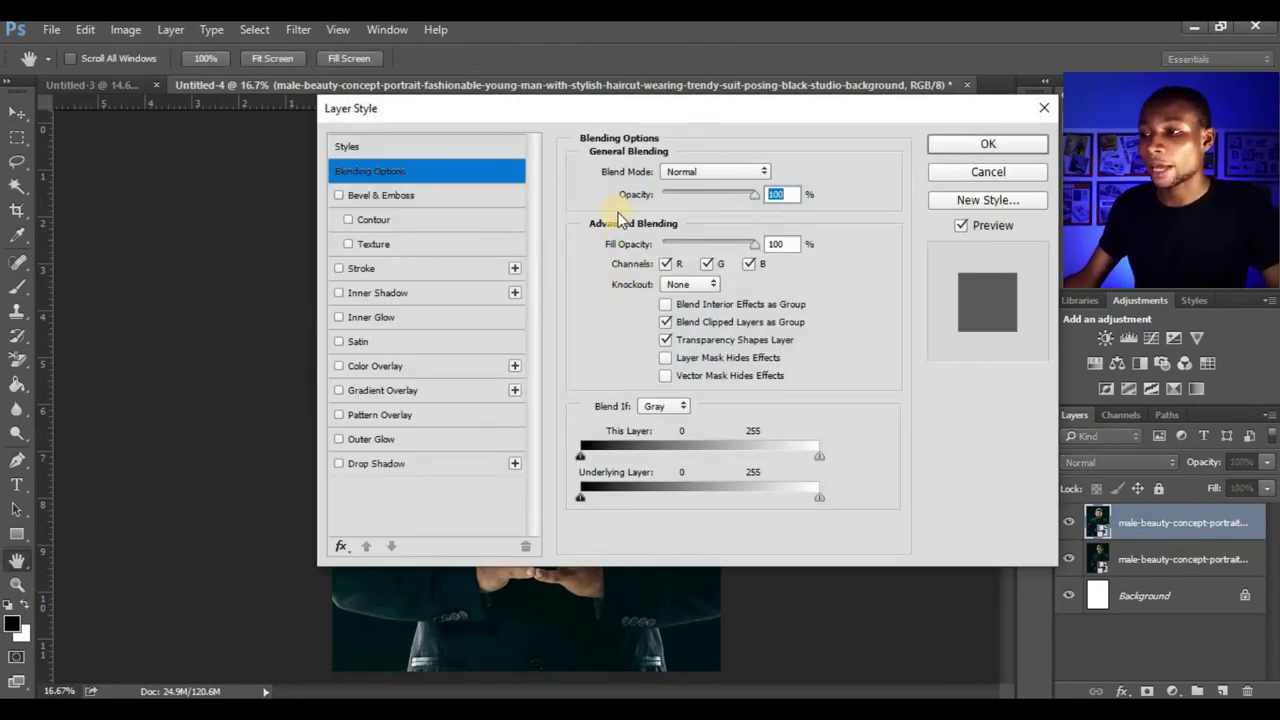
pyautogui.moveTo(611, 121); pyautogui.dragTo(922, 140)
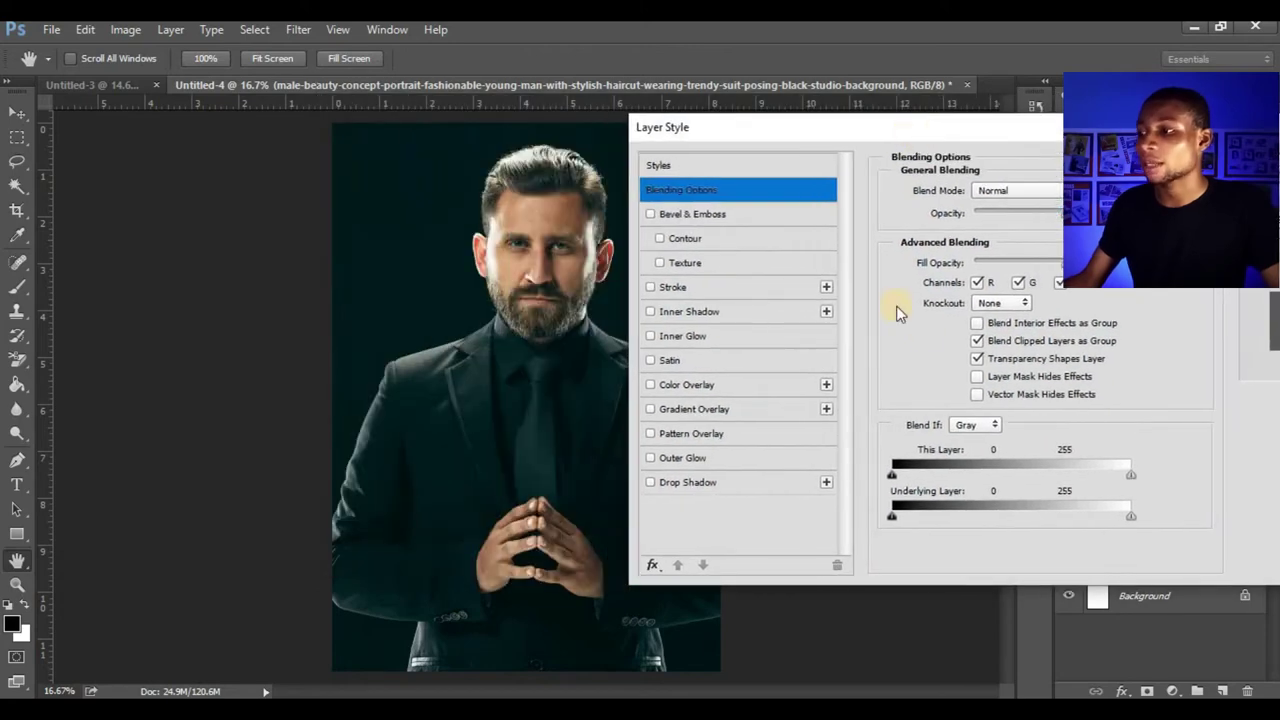
pyautogui.click(978, 284)
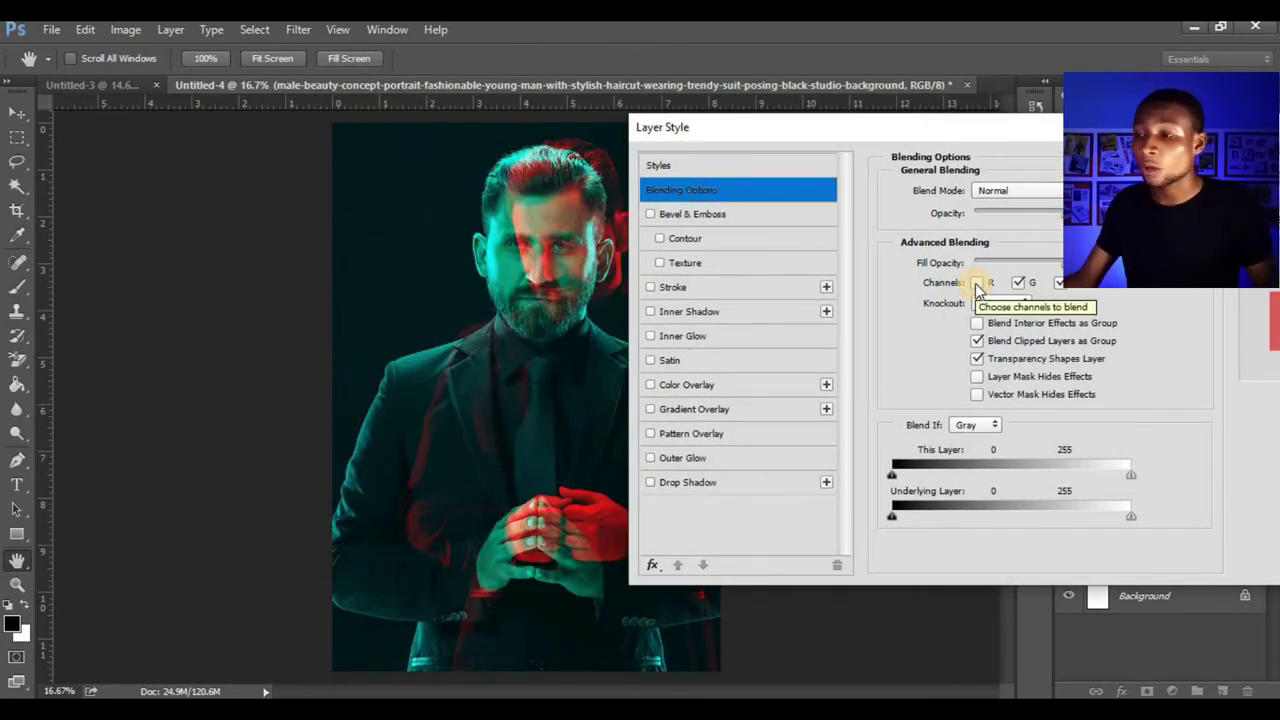
pyautogui.moveTo(767, 127); pyautogui.dragTo(480, 128)
pyautogui.click(994, 164)
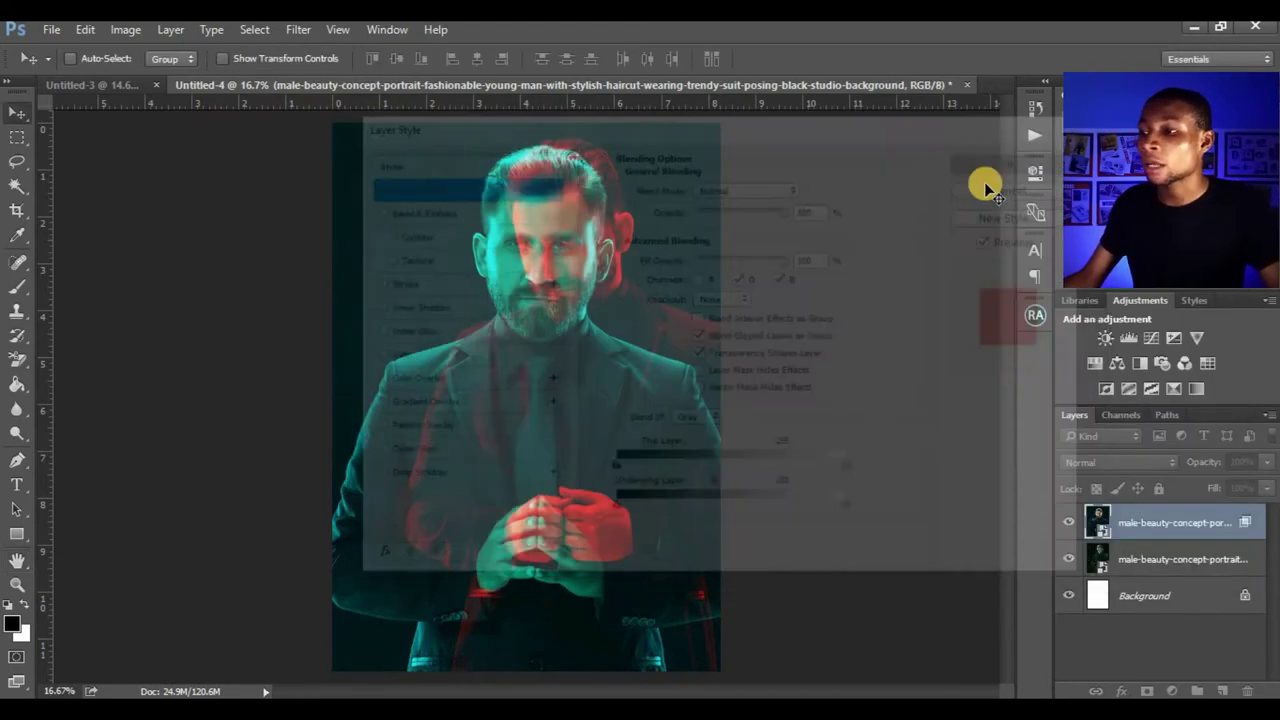
# Shift the turned-head portrait about 1.74 in left and 0.2 in down so the red figure shows beside the cyan one.
pyautogui.click(1138, 563)
pyautogui.moveTo(629, 417); pyautogui.dragTo(575, 437)
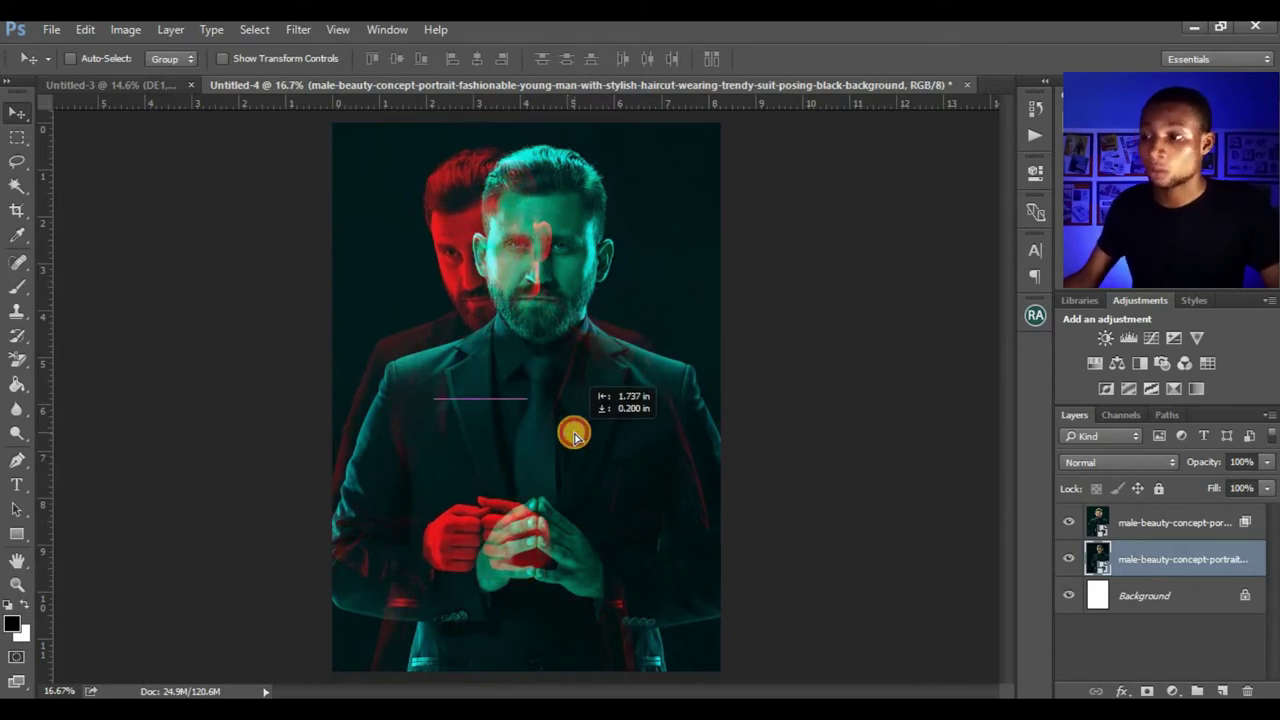
pyautogui.moveTo(574, 436); pyautogui.dragTo(572, 435)
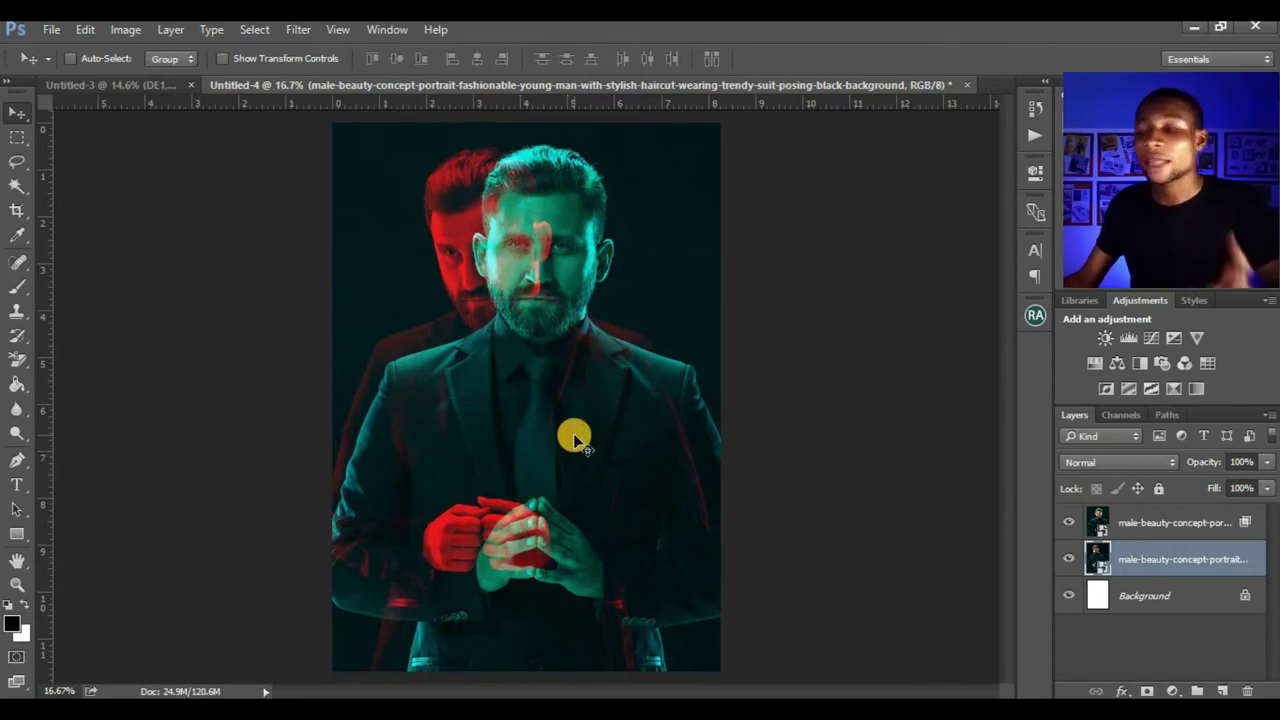
# Add a Hue/Saturation adjustment layer above the front-facing portrait and set Hue to +9.
pyautogui.click(1144, 528)
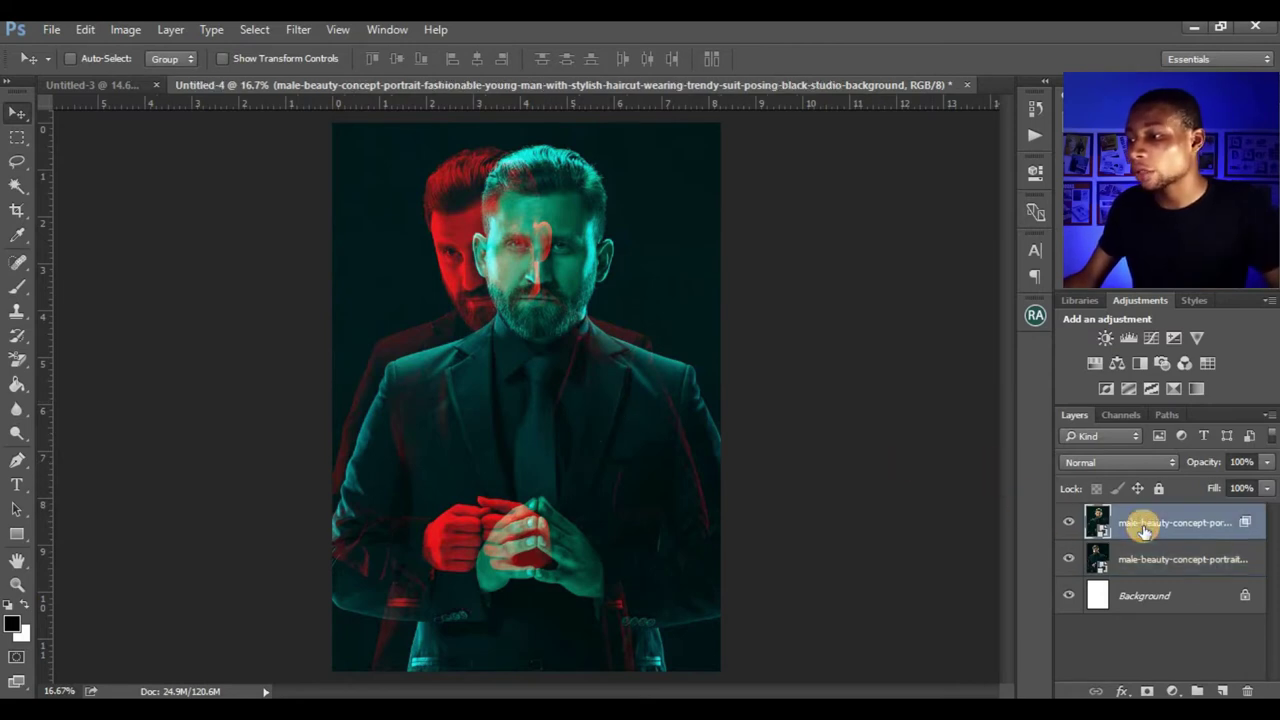
pyautogui.click(1175, 690)
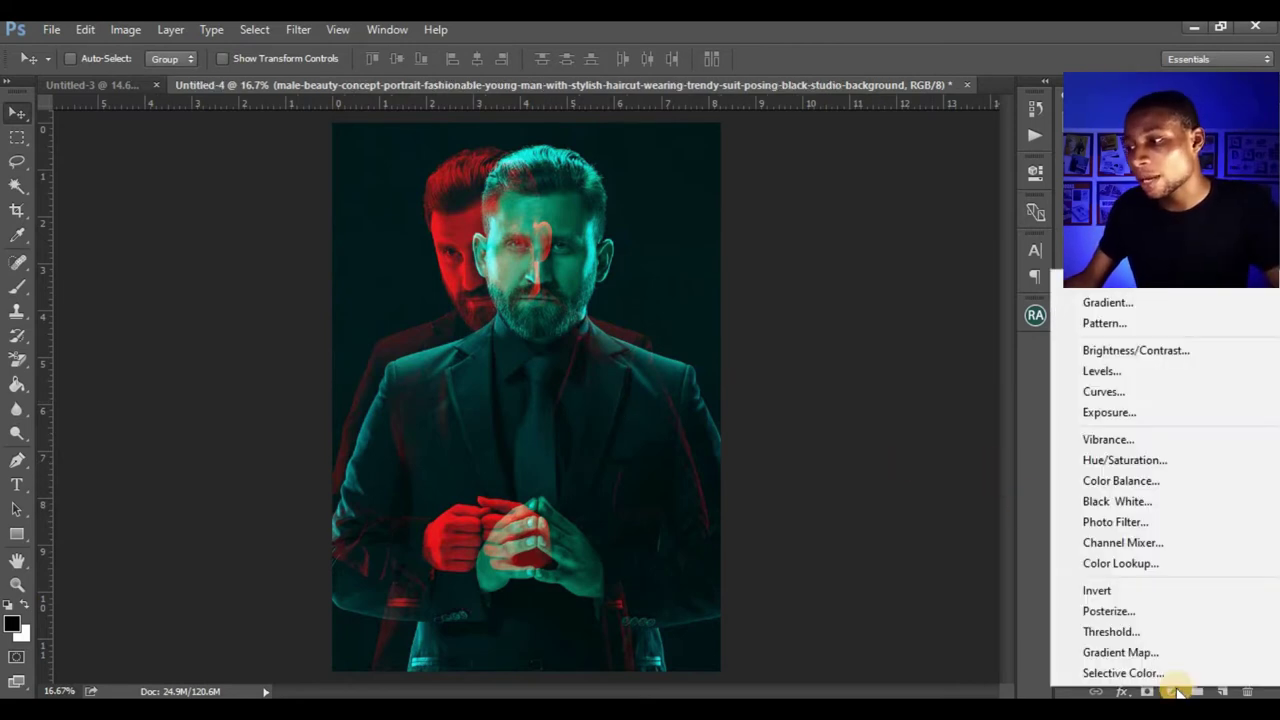
pyautogui.click(1115, 459)
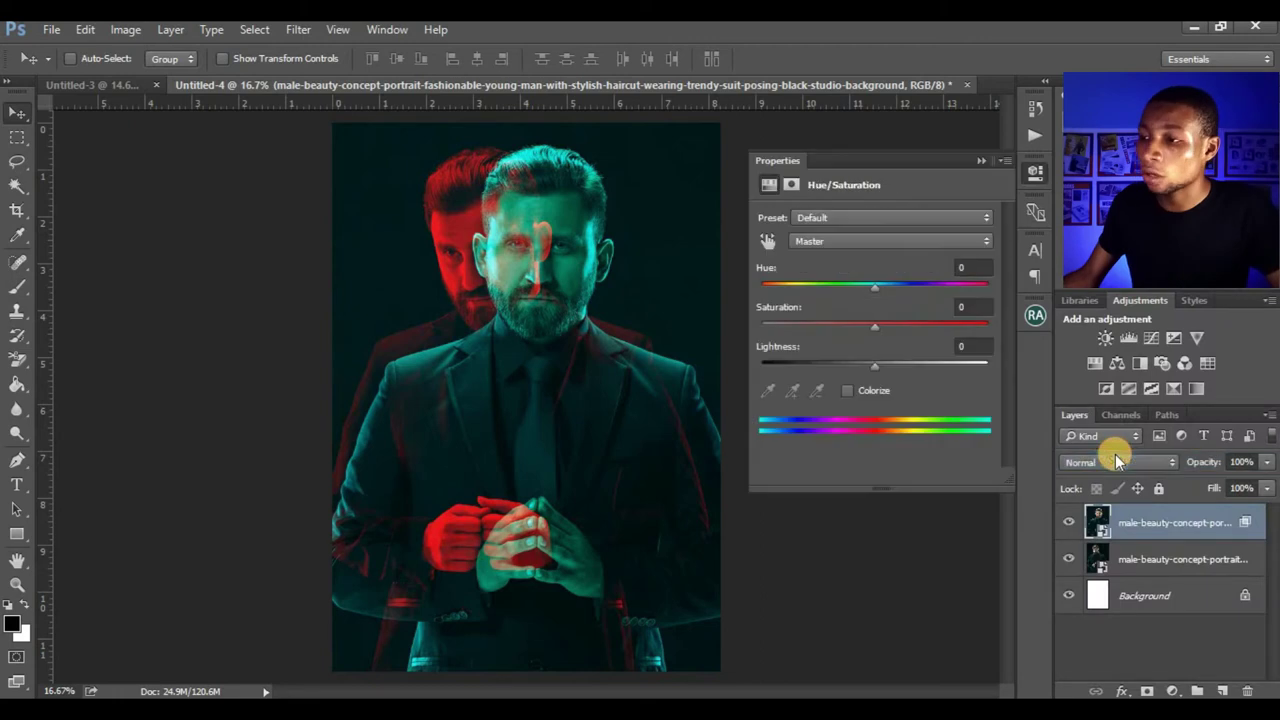
pyautogui.moveTo(866, 291); pyautogui.dragTo(852, 291)
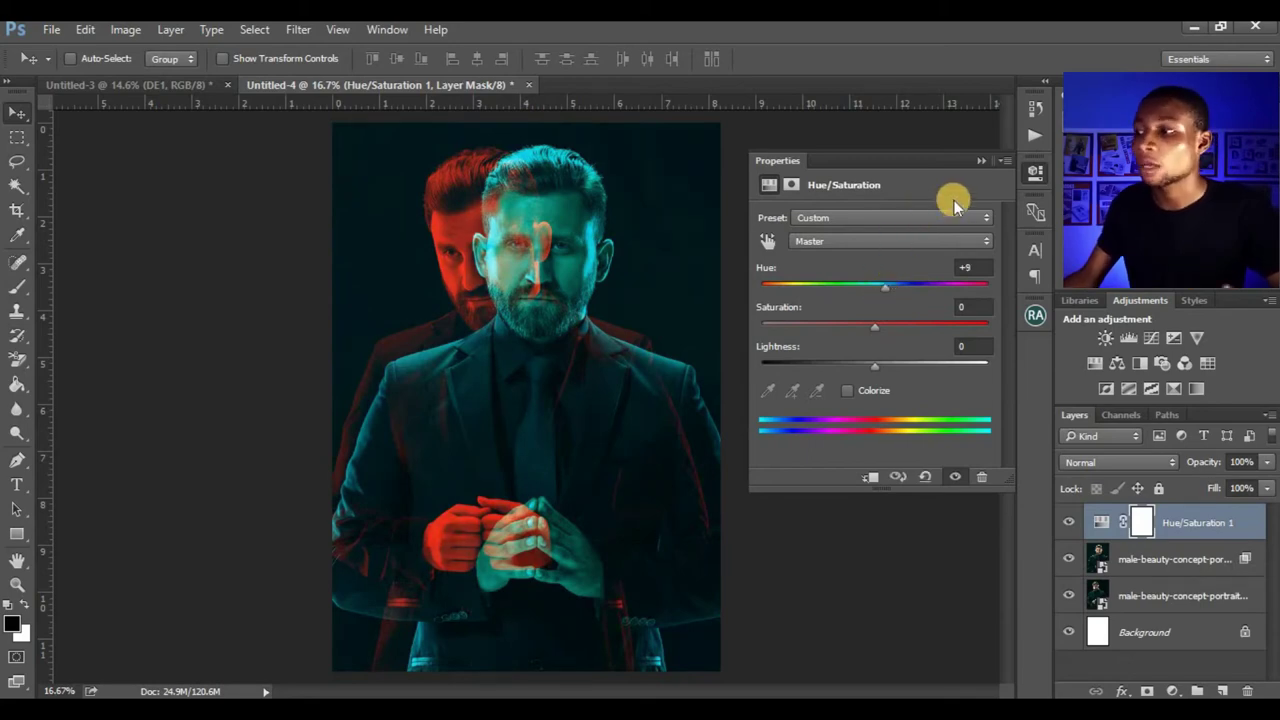
pyautogui.click(981, 162)
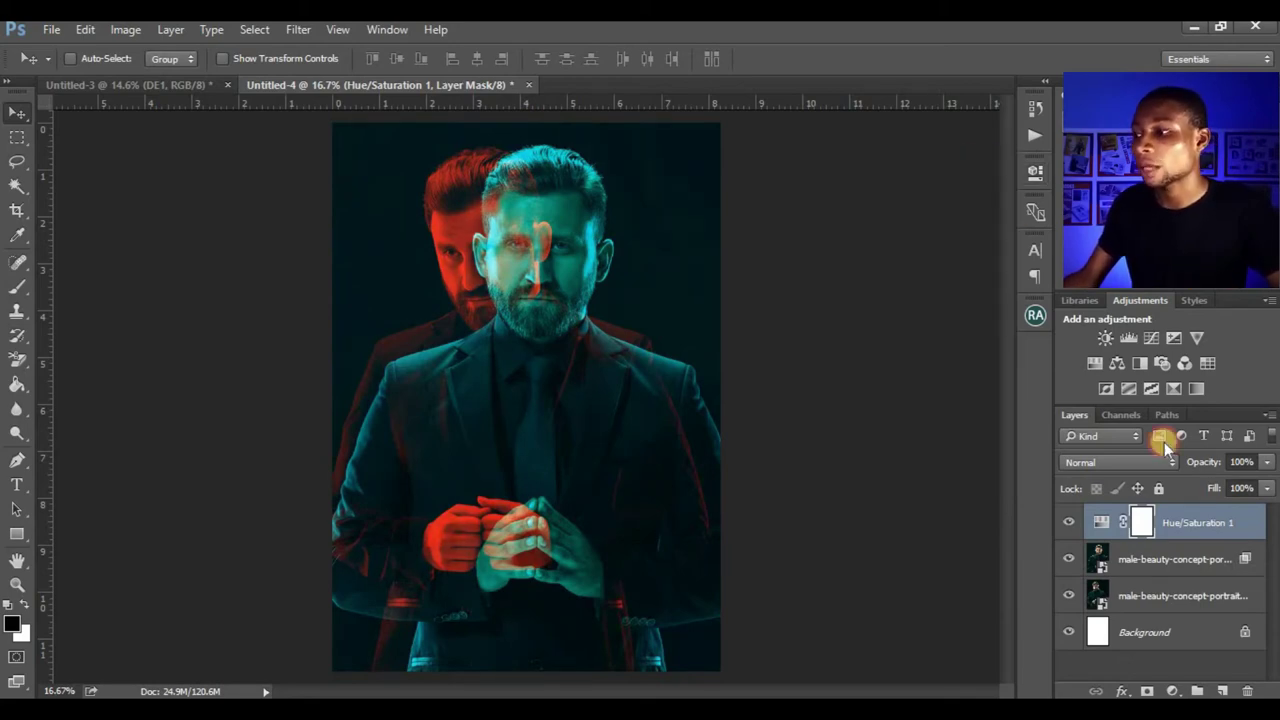
# Add a Selective Color adjustment layer above Hue/Saturation and, for Cyans, set Cyan to +73% and Black to +31%.
pyautogui.click(1170, 690)
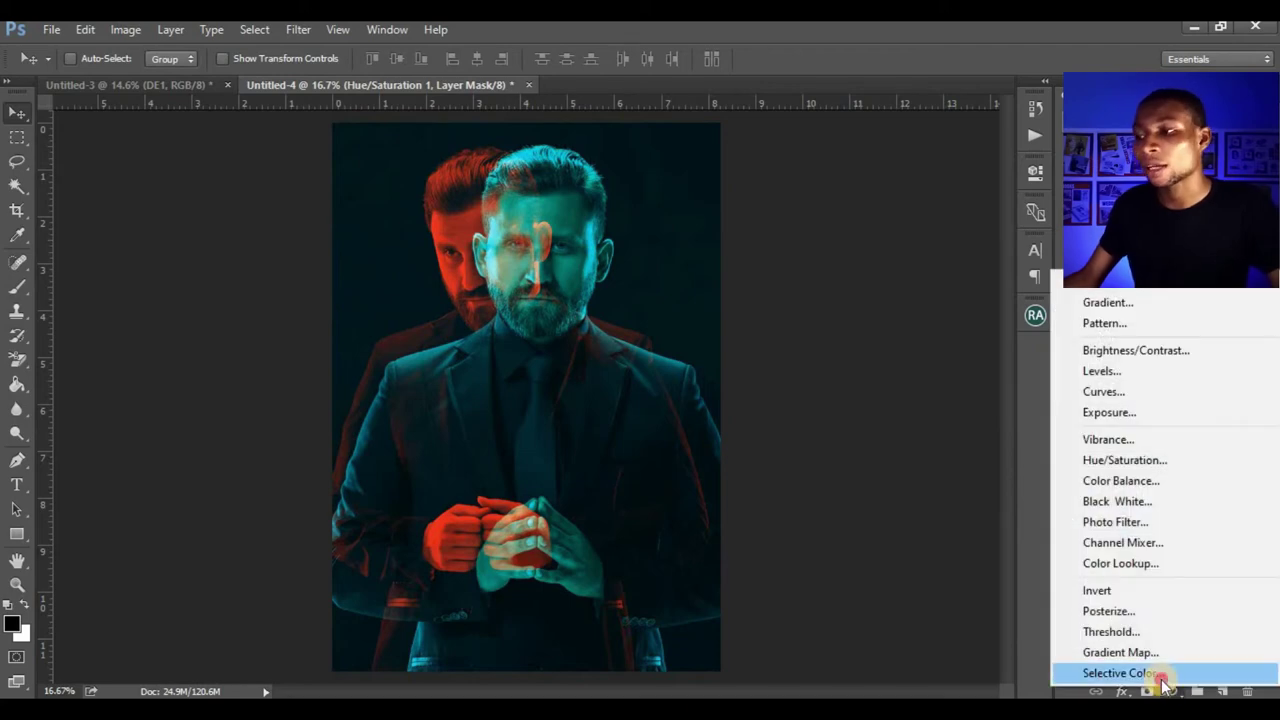
pyautogui.click(1163, 676)
pyautogui.click(889, 241)
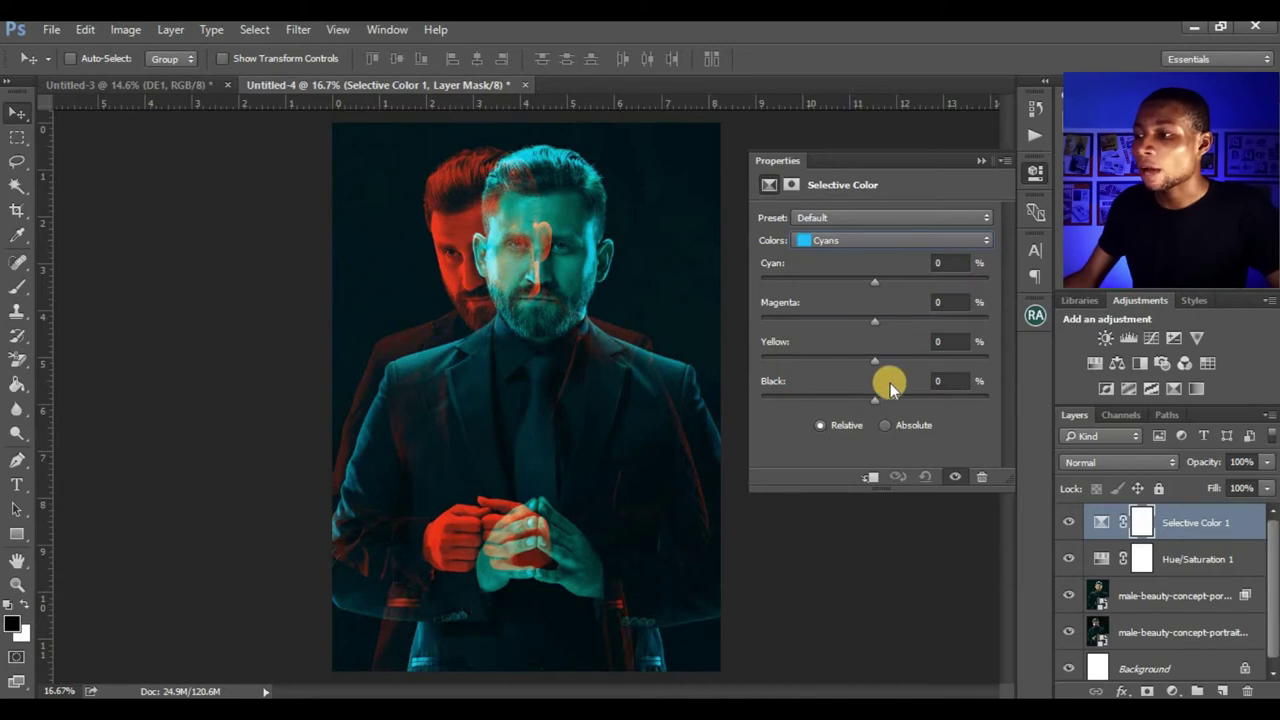
pyautogui.moveTo(910, 405); pyautogui.dragTo(911, 405)
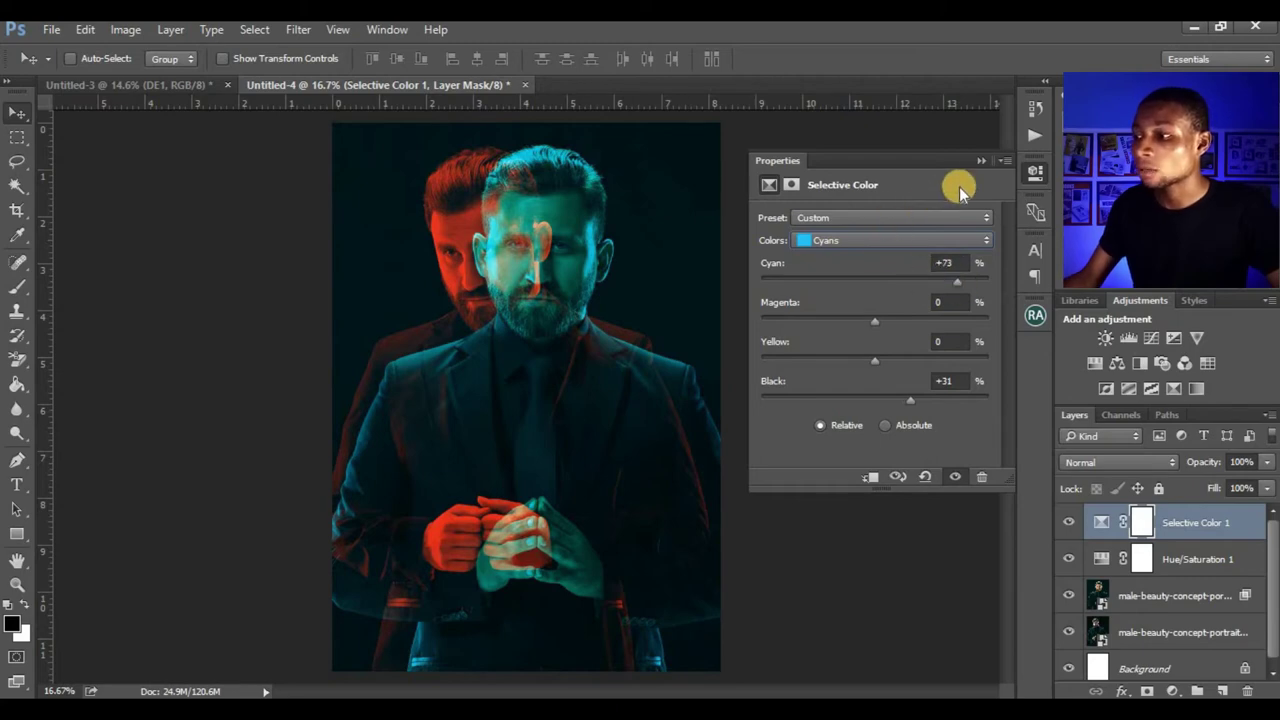
# Set Black to -12% for the Reds in the Selective Color adjustment and close its properties.
pyautogui.click(835, 240)
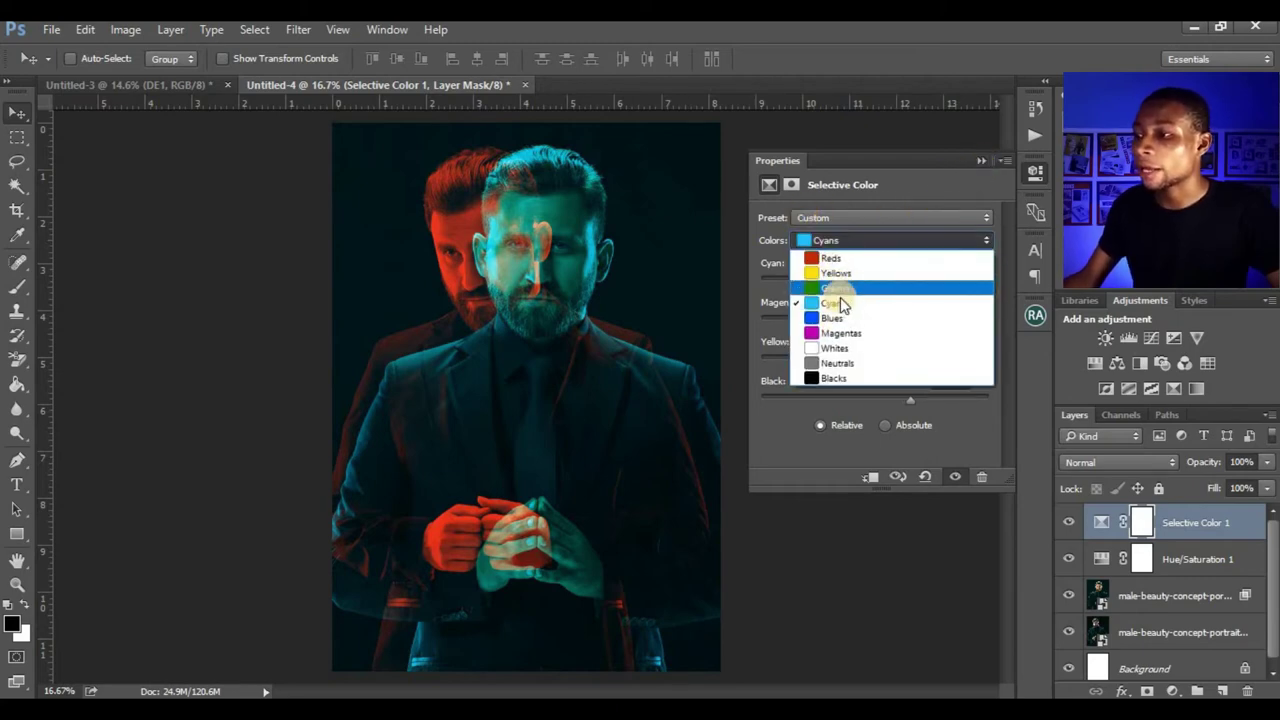
pyautogui.click(852, 258)
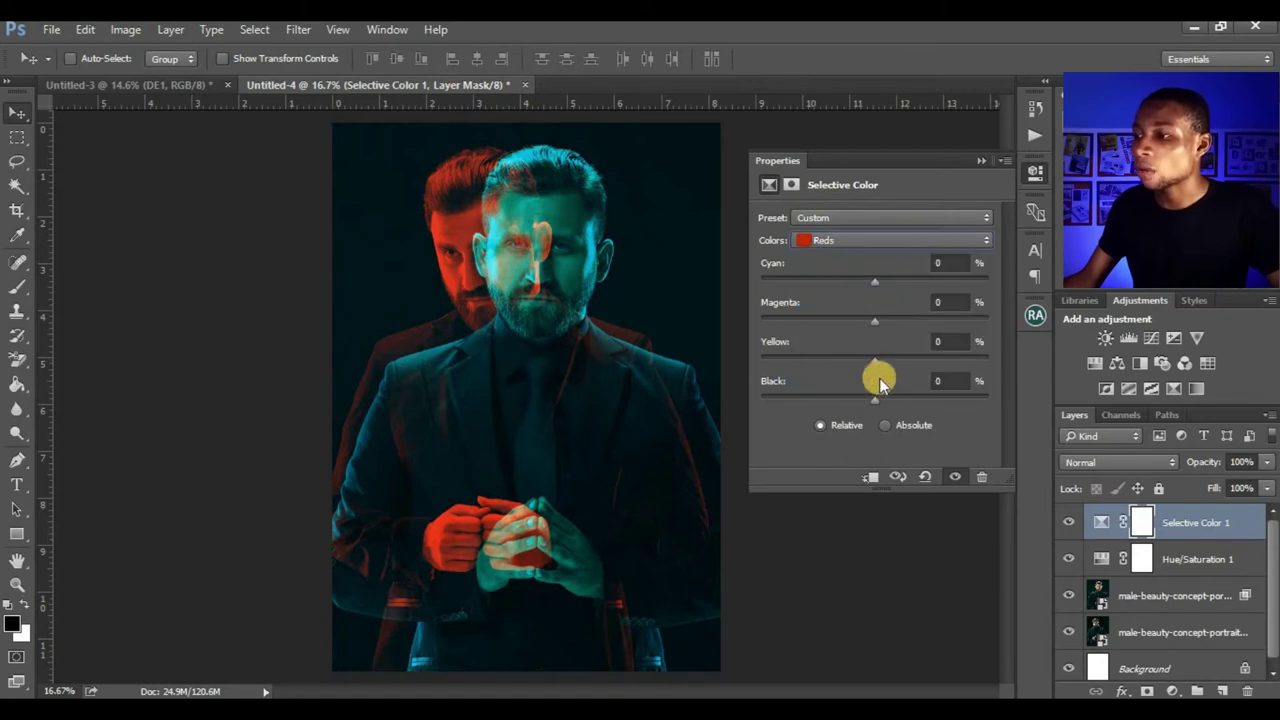
pyautogui.moveTo(911, 401); pyautogui.dragTo(860, 408)
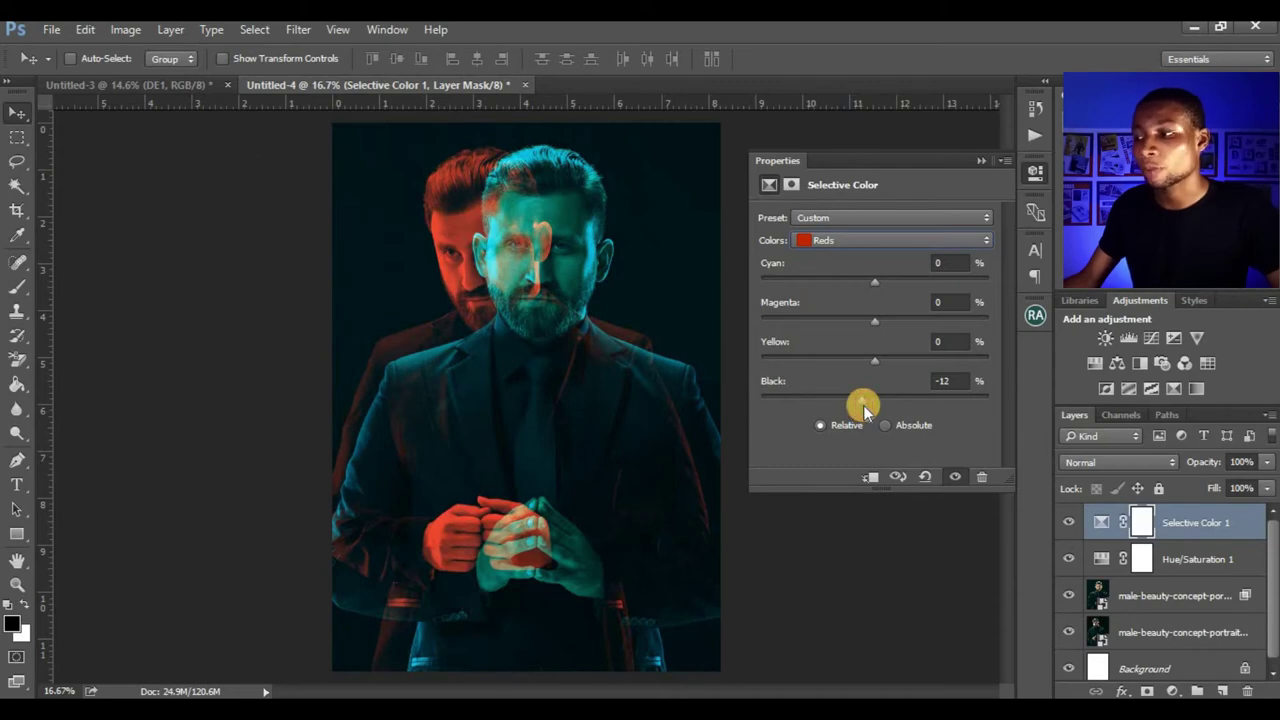
pyautogui.click(979, 164)
# Add a Levels adjustment layer on top with input black at 13 and input white at 227.
pyautogui.click(1174, 690)
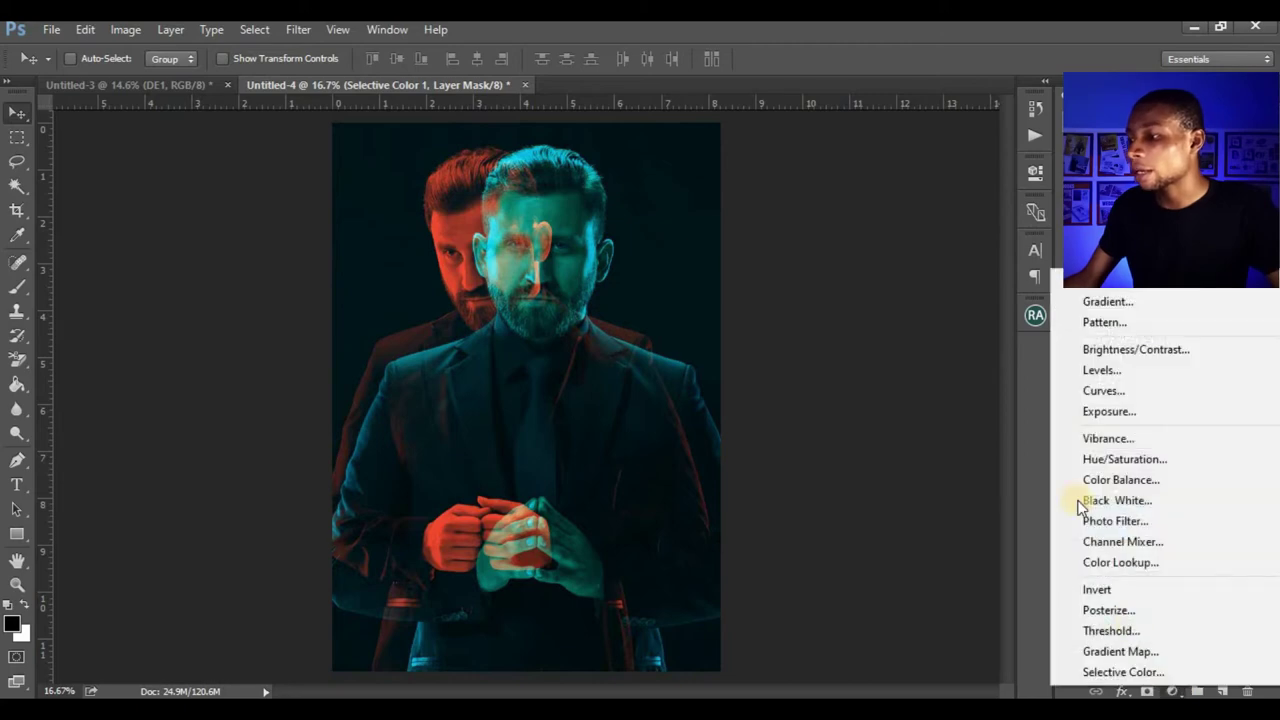
pyautogui.press('Escape')
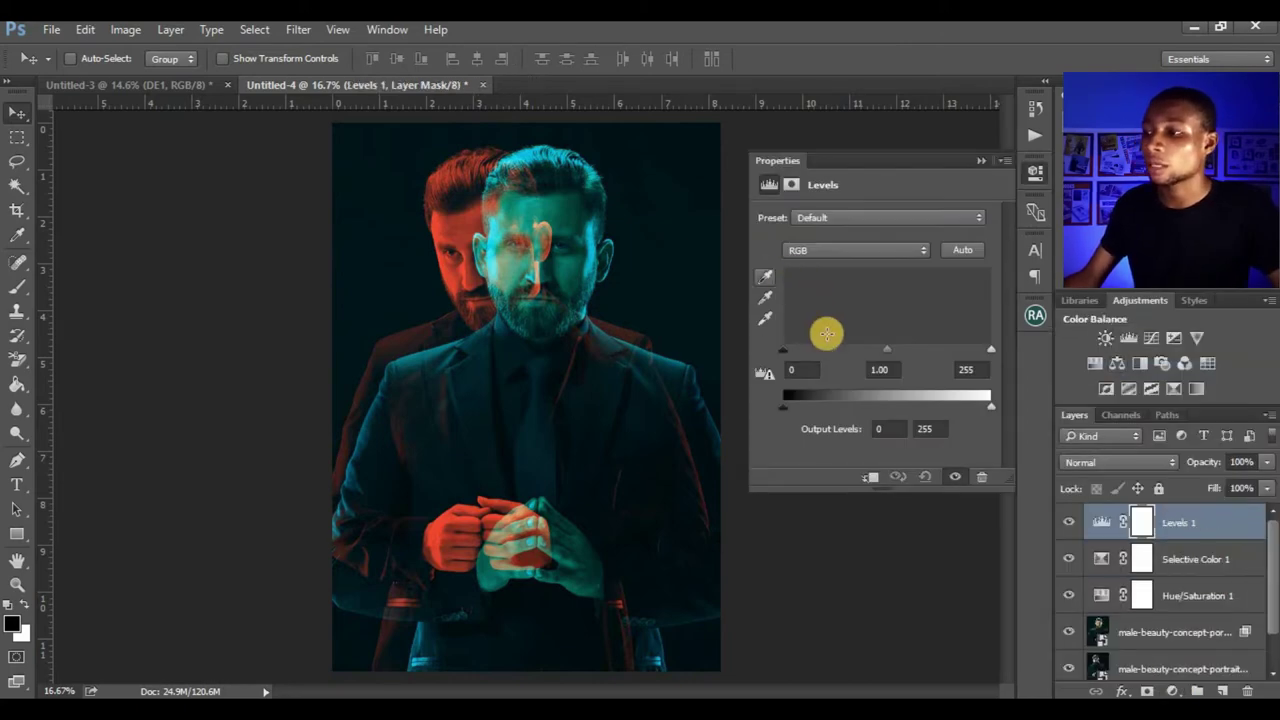
pyautogui.moveTo(797, 355); pyautogui.dragTo(803, 357)
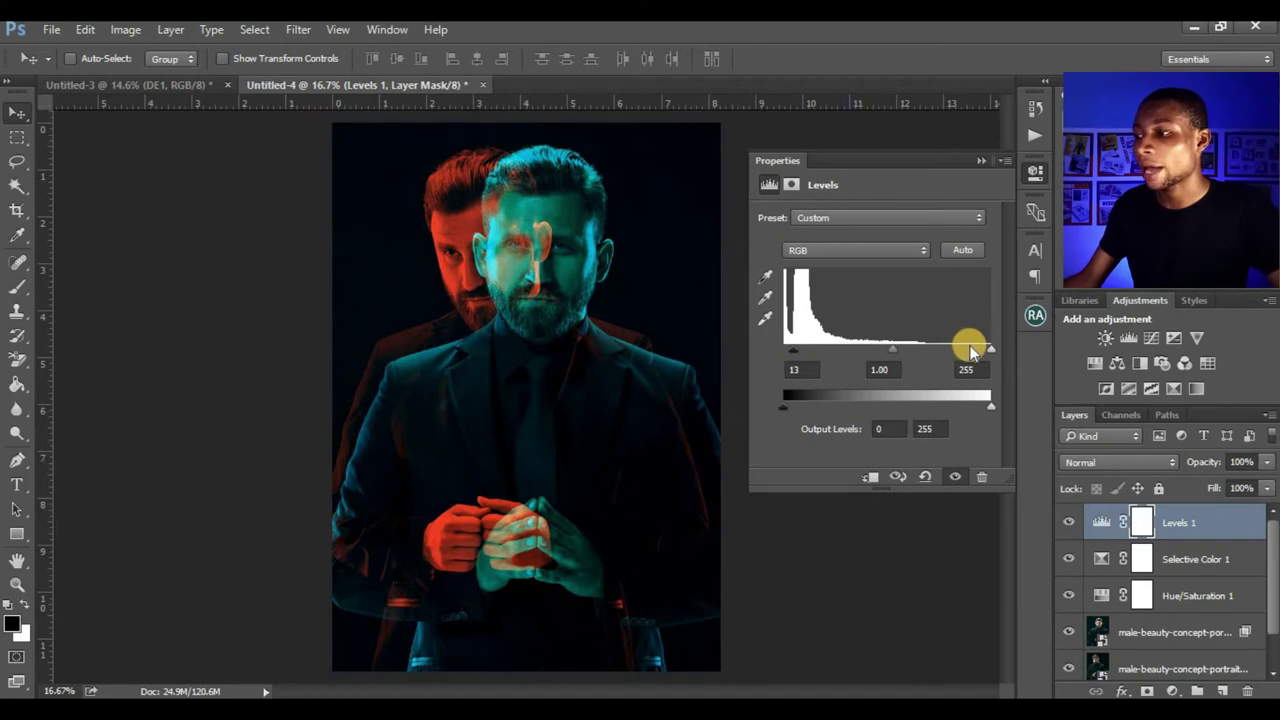
pyautogui.moveTo(979, 356); pyautogui.dragTo(977, 356)
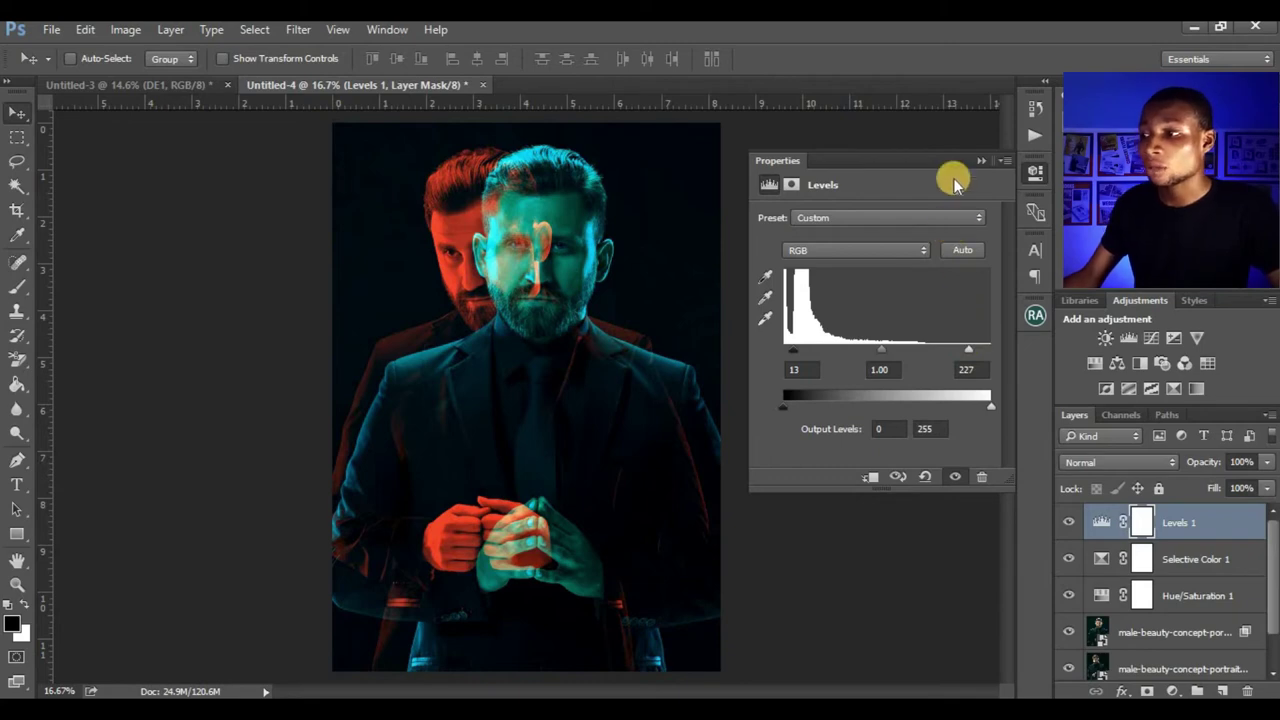
pyautogui.click(1035, 170)
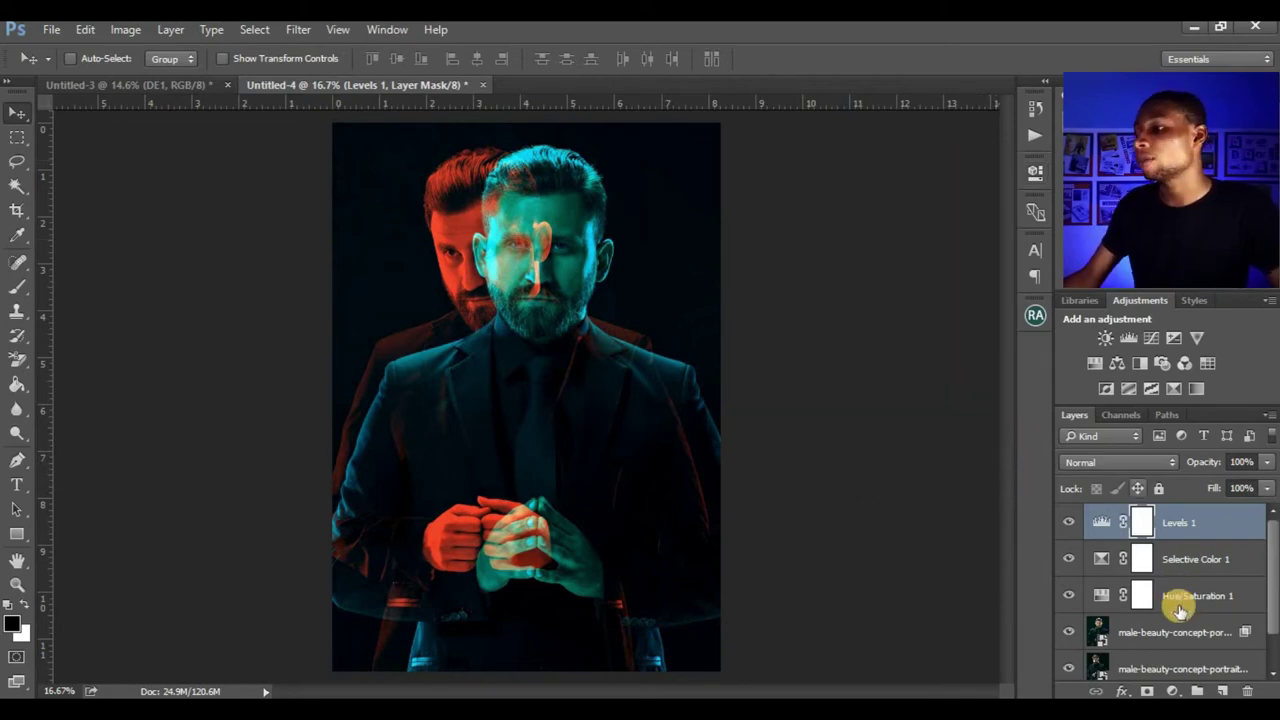
# Add a layer mask to the front-facing portrait and hide its lower edge with a black 1000 px soft brush.
pyautogui.scroll(-3, 1160, 600)
pyautogui.scroll(3, 1155, 585)
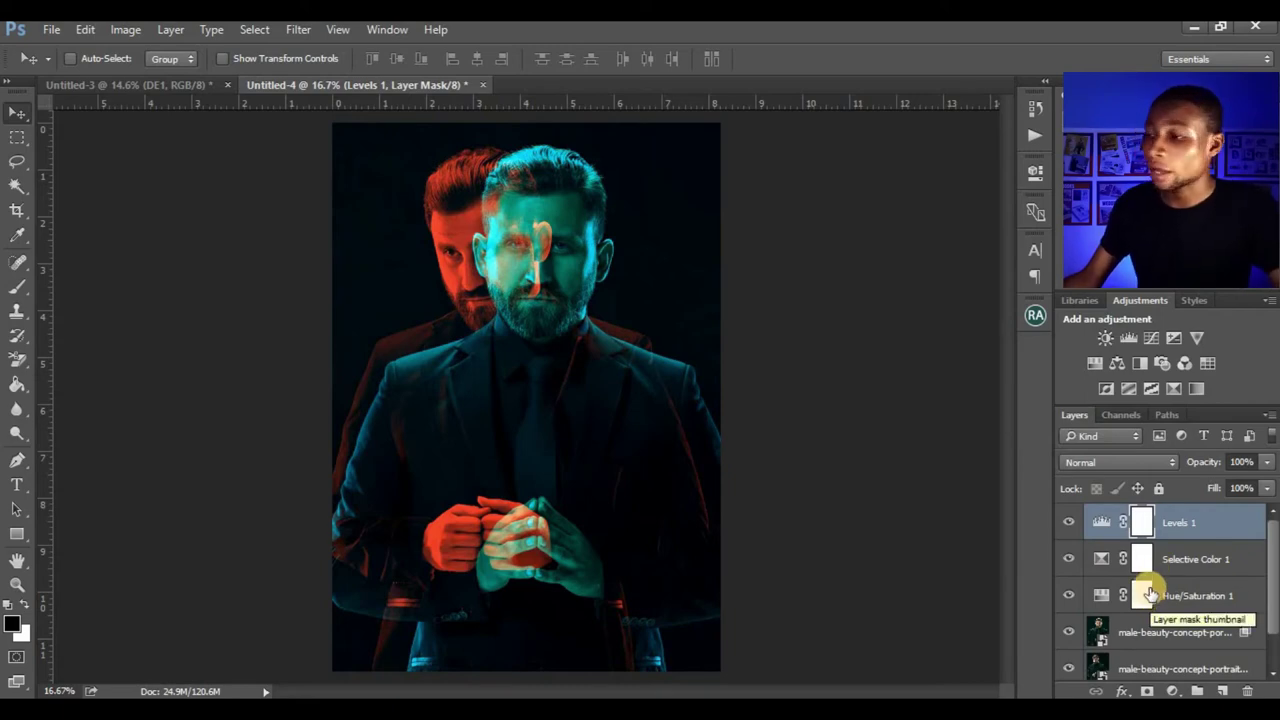
pyautogui.scroll(-3, 1150, 594)
pyautogui.click(1160, 596)
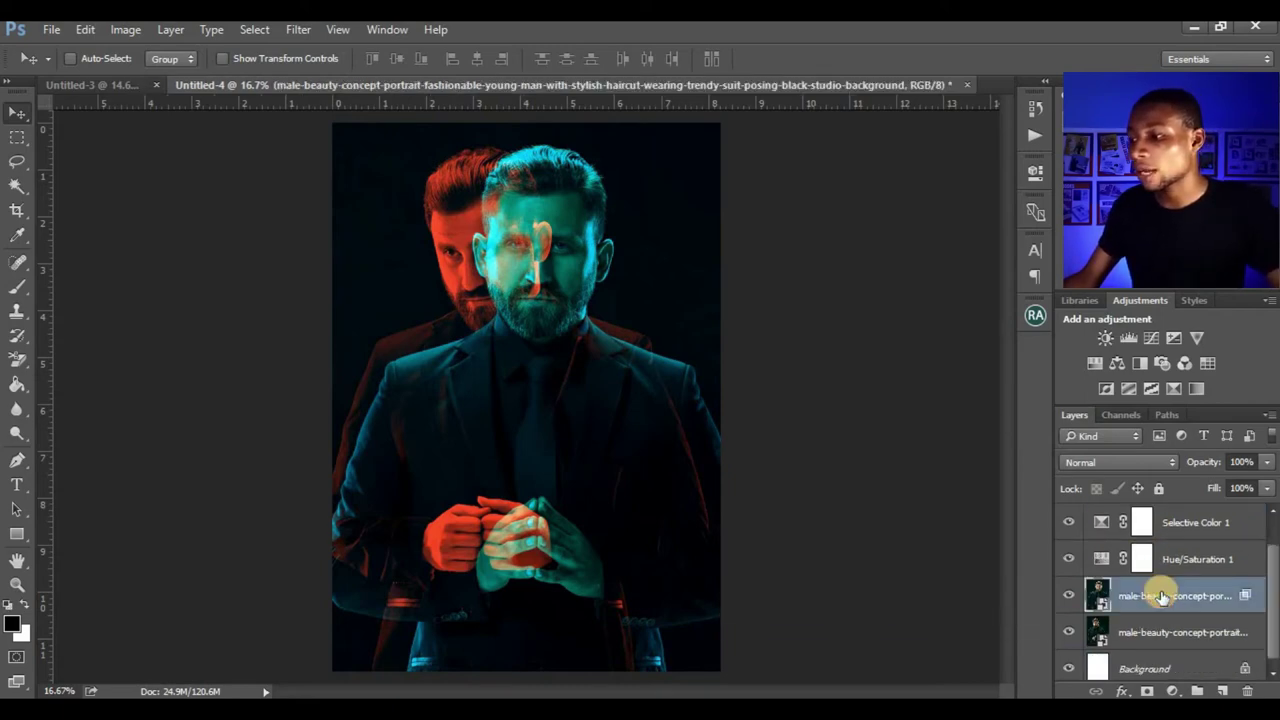
pyautogui.click(1143, 691)
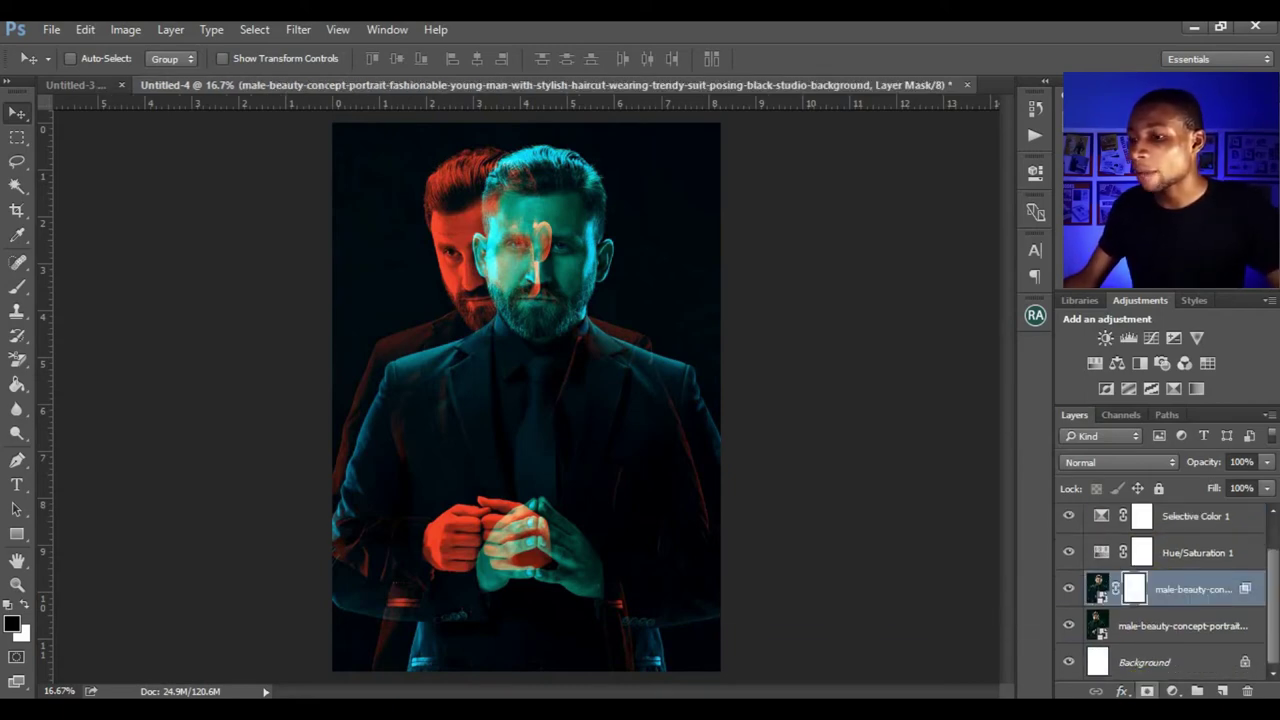
pyautogui.click(15, 289)
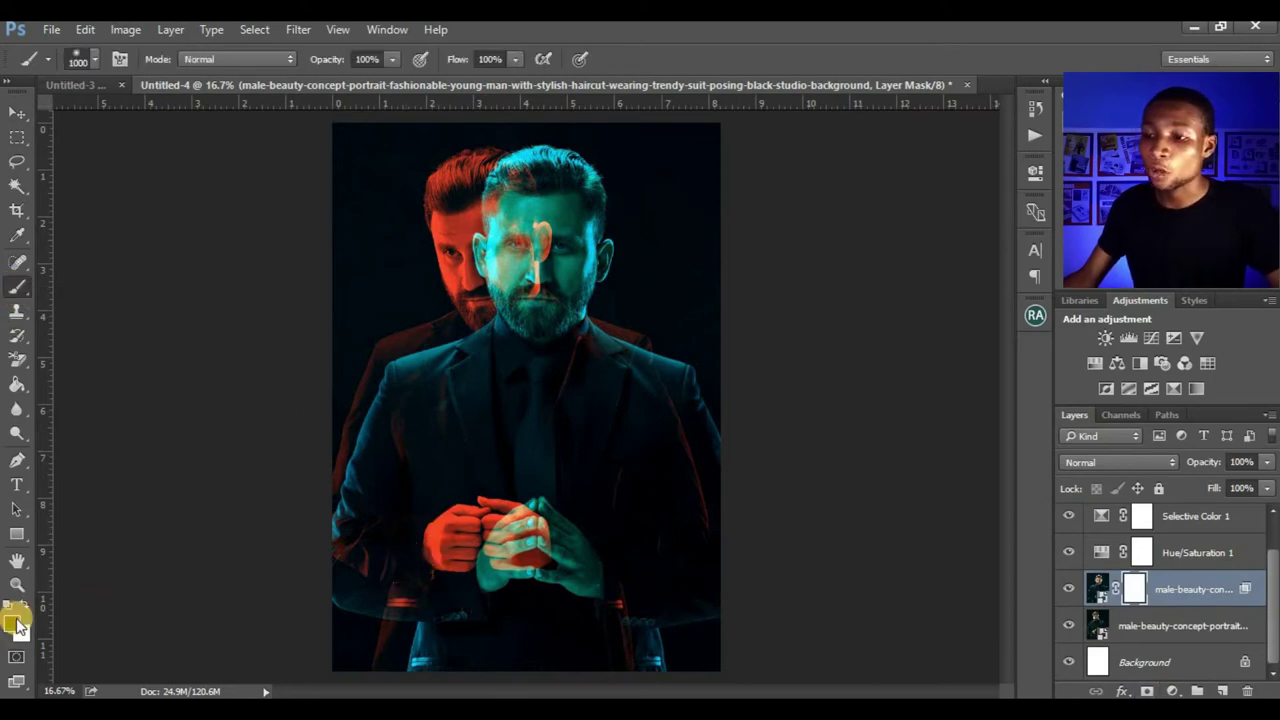
pyautogui.moveTo(343, 623)
pyautogui.mouseDown()
pyautogui.moveTo(536, 644)
pyautogui.moveTo(292, 645)
pyautogui.moveTo(530, 660)
pyautogui.moveTo(690, 652)
pyautogui.moveTo(787, 564)
pyautogui.mouseUp()
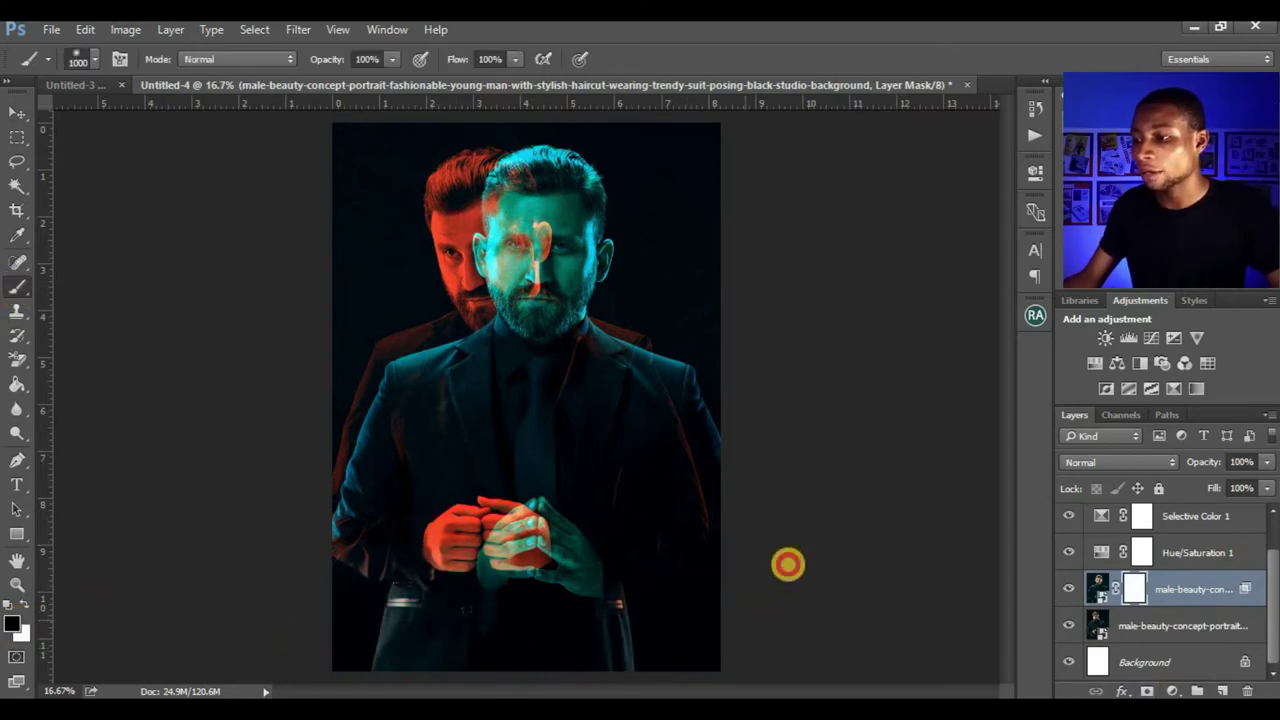
# Add a layer mask to the turned-head portrait and paint black across the bottom of the page to fade it out.
pyautogui.click(1199, 630)
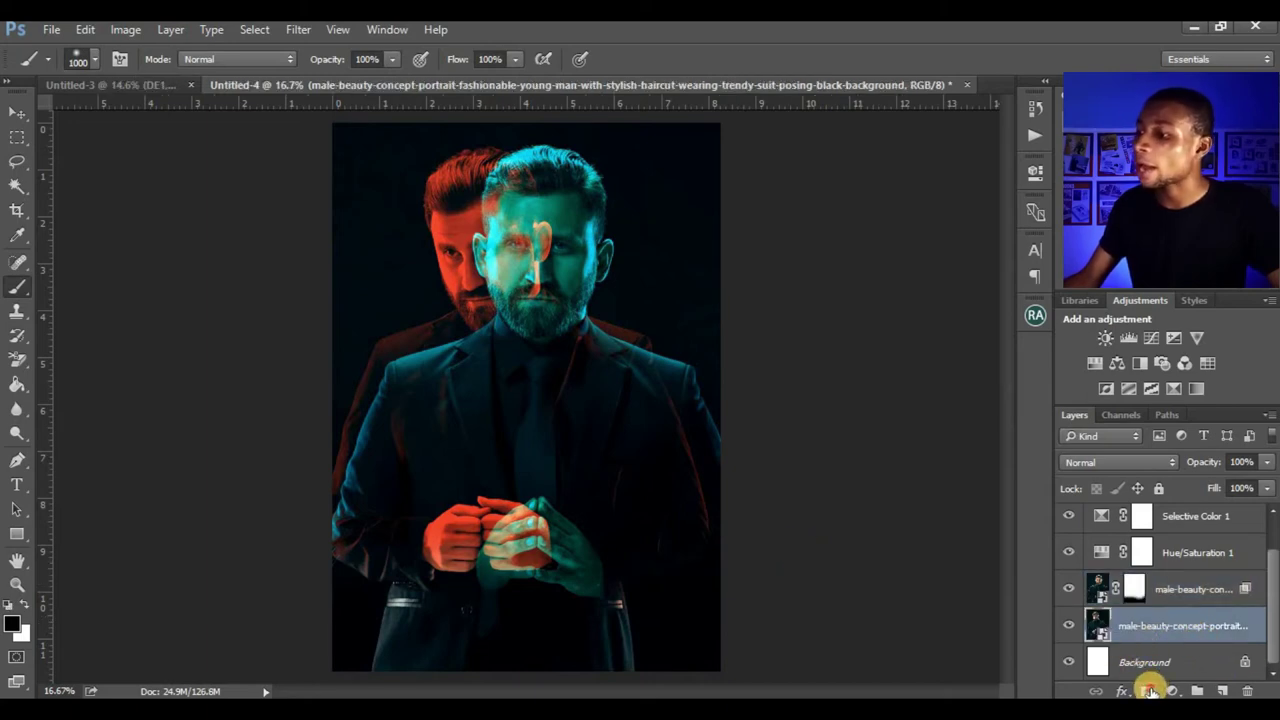
pyautogui.click(1149, 690)
pyautogui.moveTo(829, 654); pyautogui.dragTo(363, 660)
pyautogui.moveTo(317, 600)
pyautogui.mouseDown()
pyautogui.moveTo(400, 617)
pyautogui.moveTo(632, 622)
pyautogui.mouseUp()
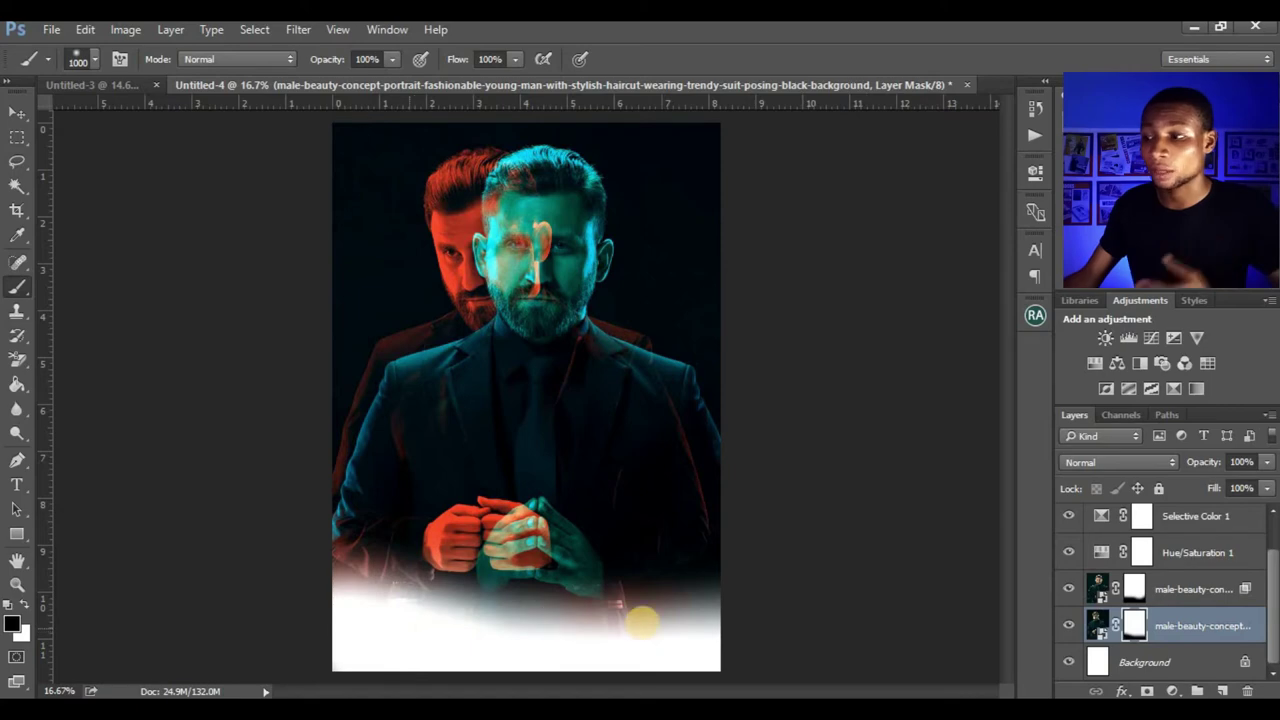
# Add a Solid Color fill layer above the Background using the near-black blue #00070e sampled from the photo backdrop.
pyautogui.click(1160, 664)
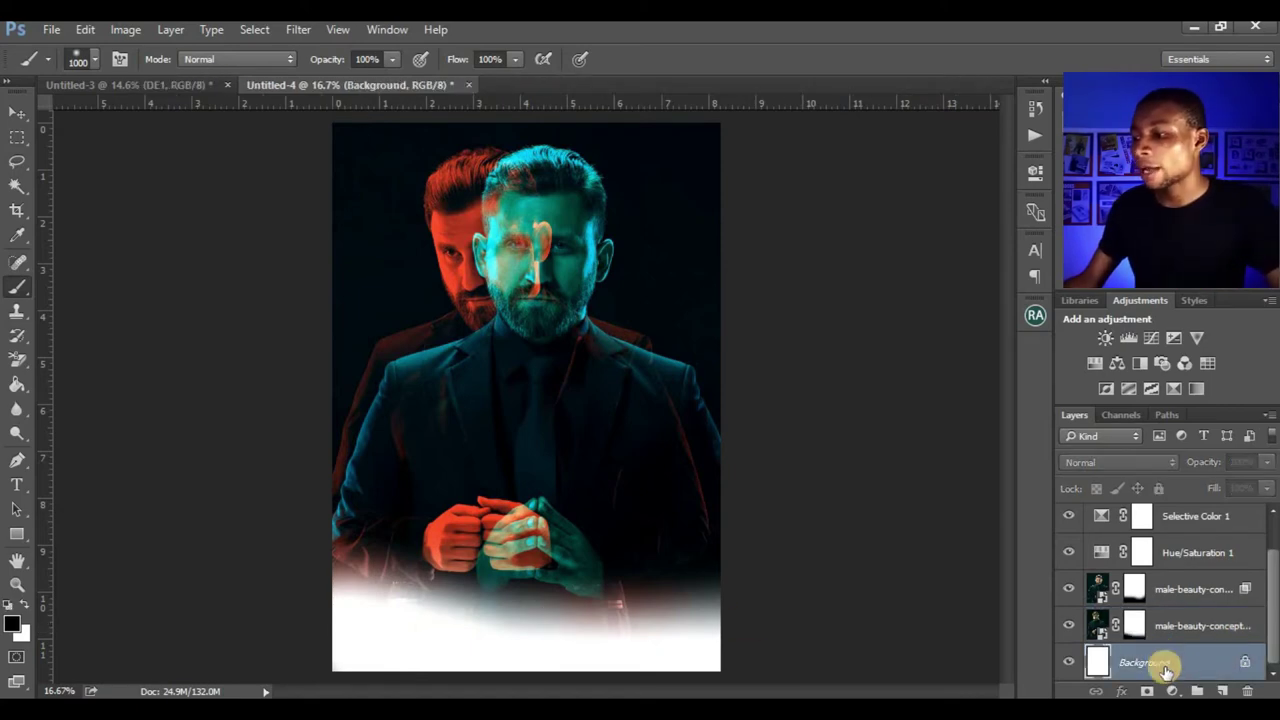
pyautogui.click(1173, 688)
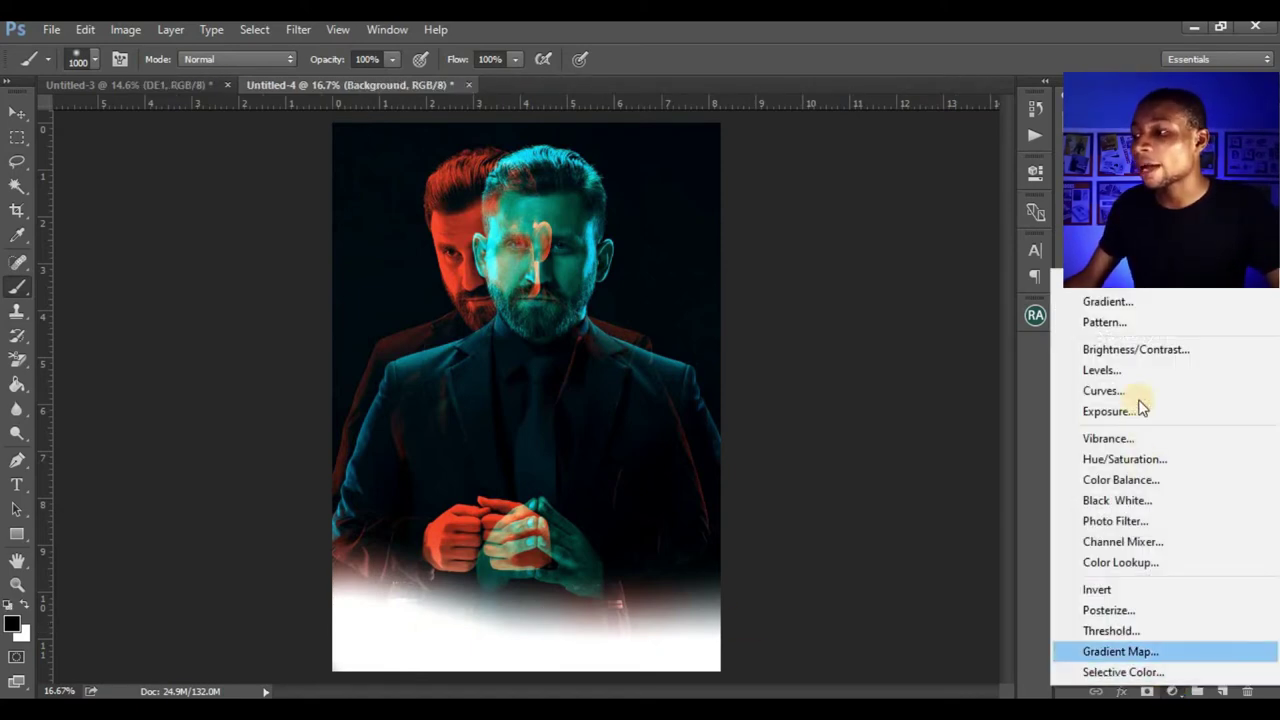
pyautogui.click(1147, 283)
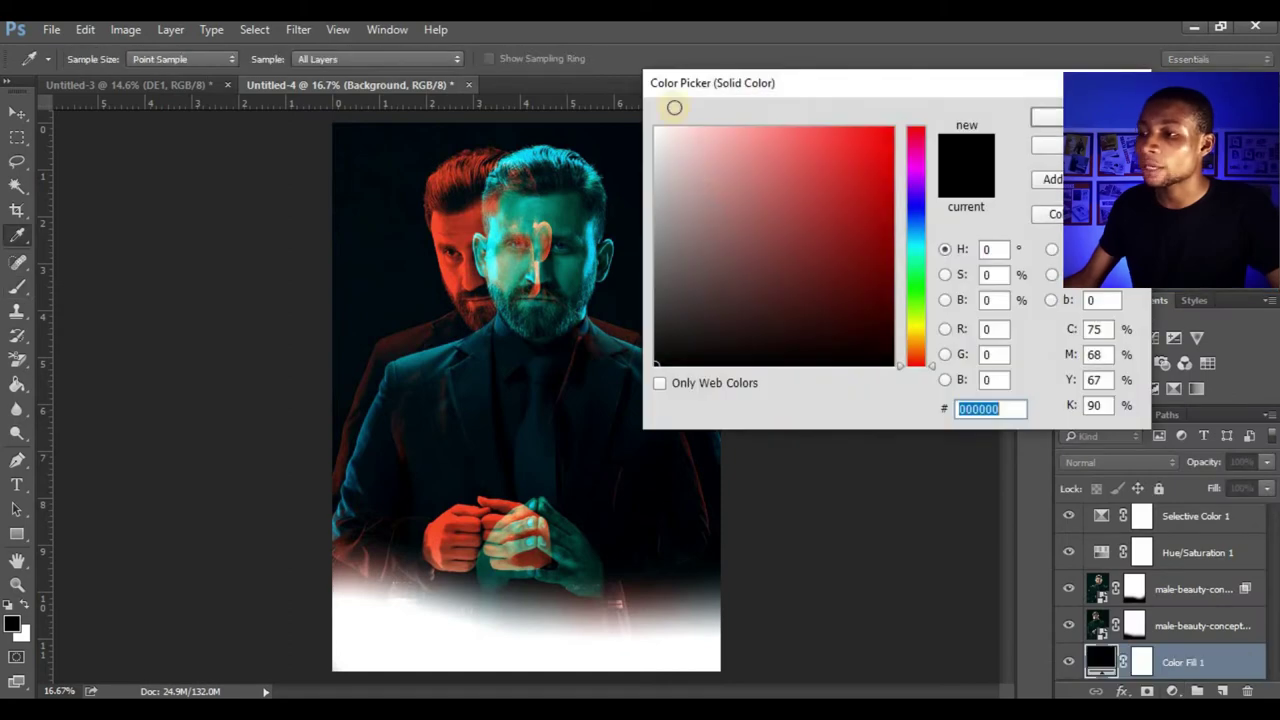
pyautogui.moveTo(777, 82); pyautogui.dragTo(855, 100)
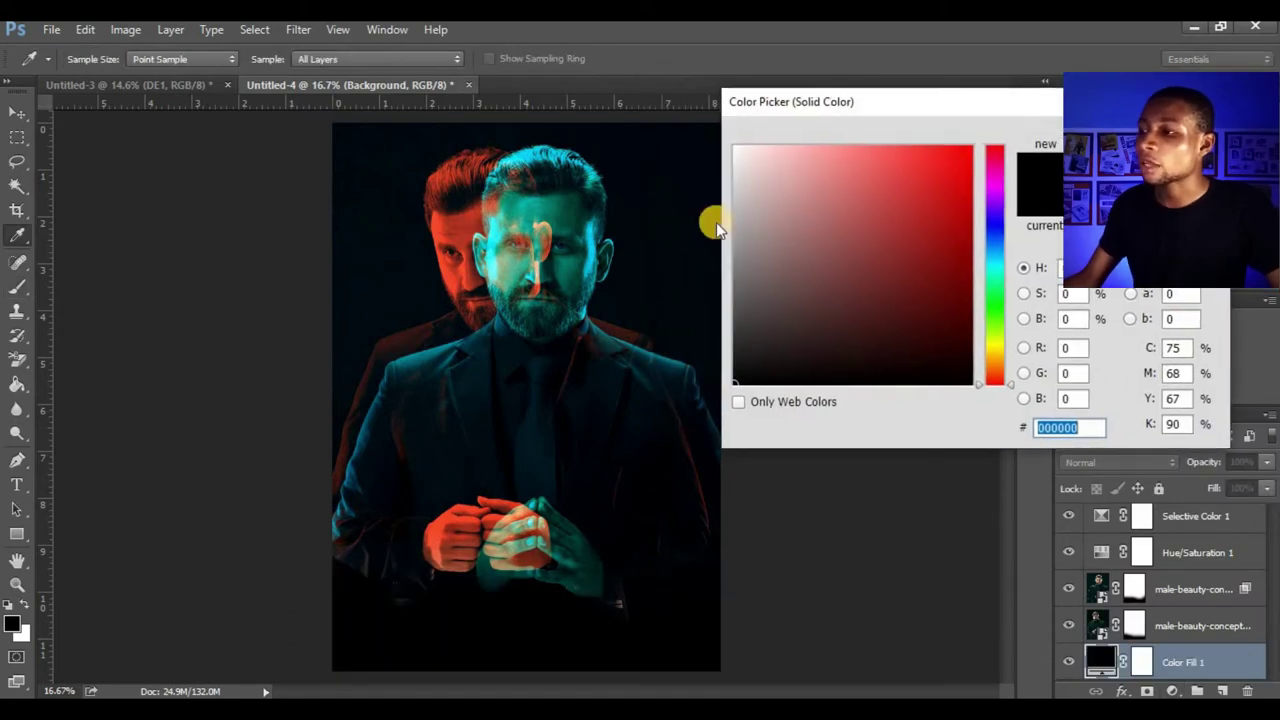
pyautogui.click(684, 176)
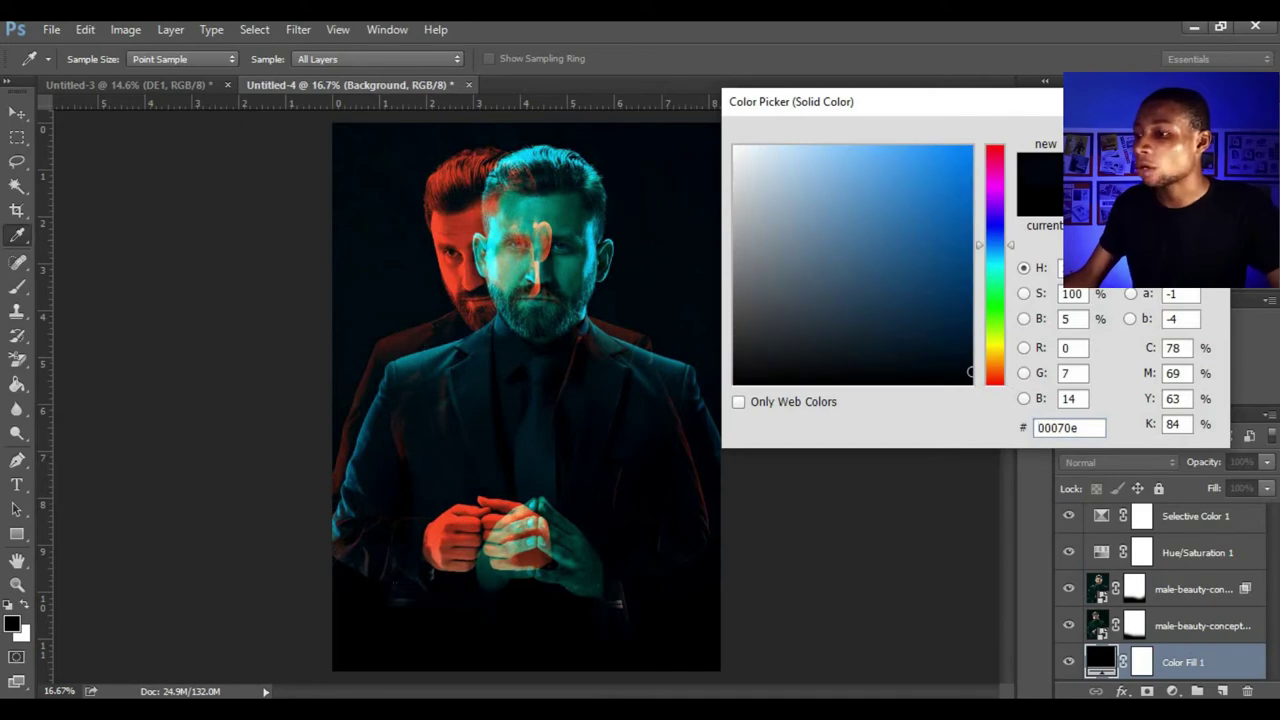
pyautogui.click(1180, 128)
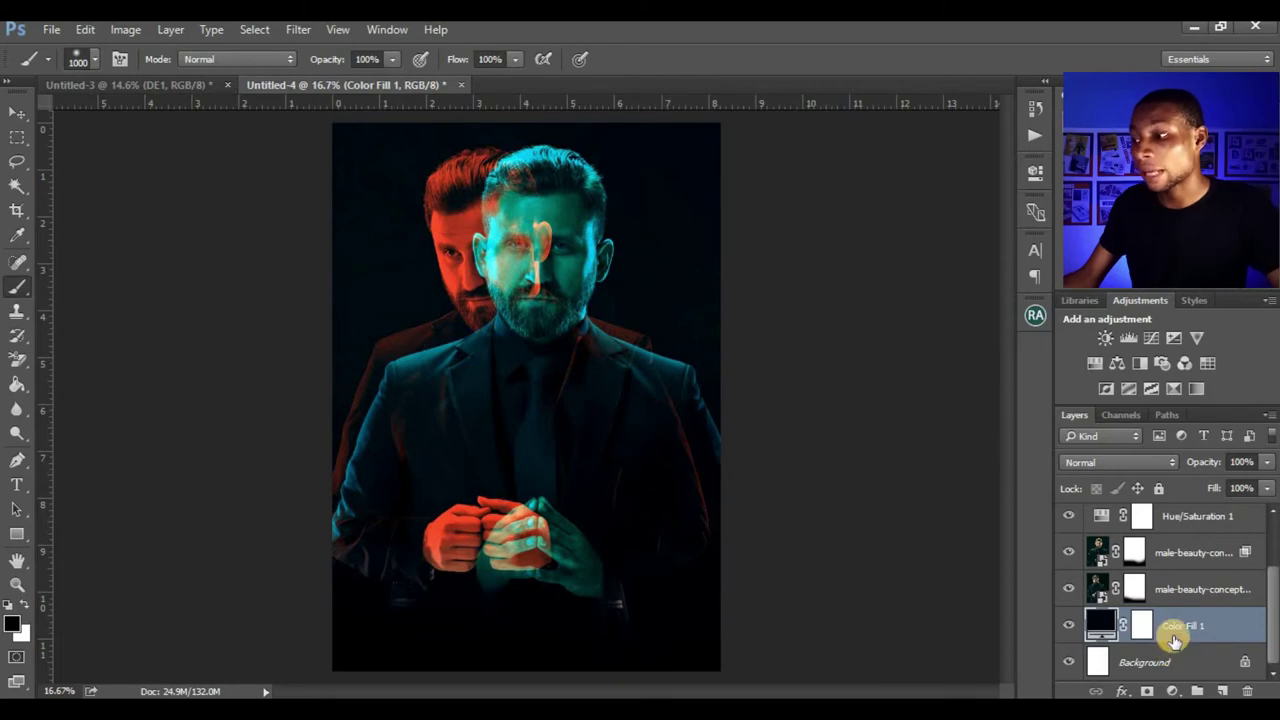
# Paint black on both portraits' masks along the lower page sides to fade the sleeves into the dark background.
pyautogui.click(1117, 593)
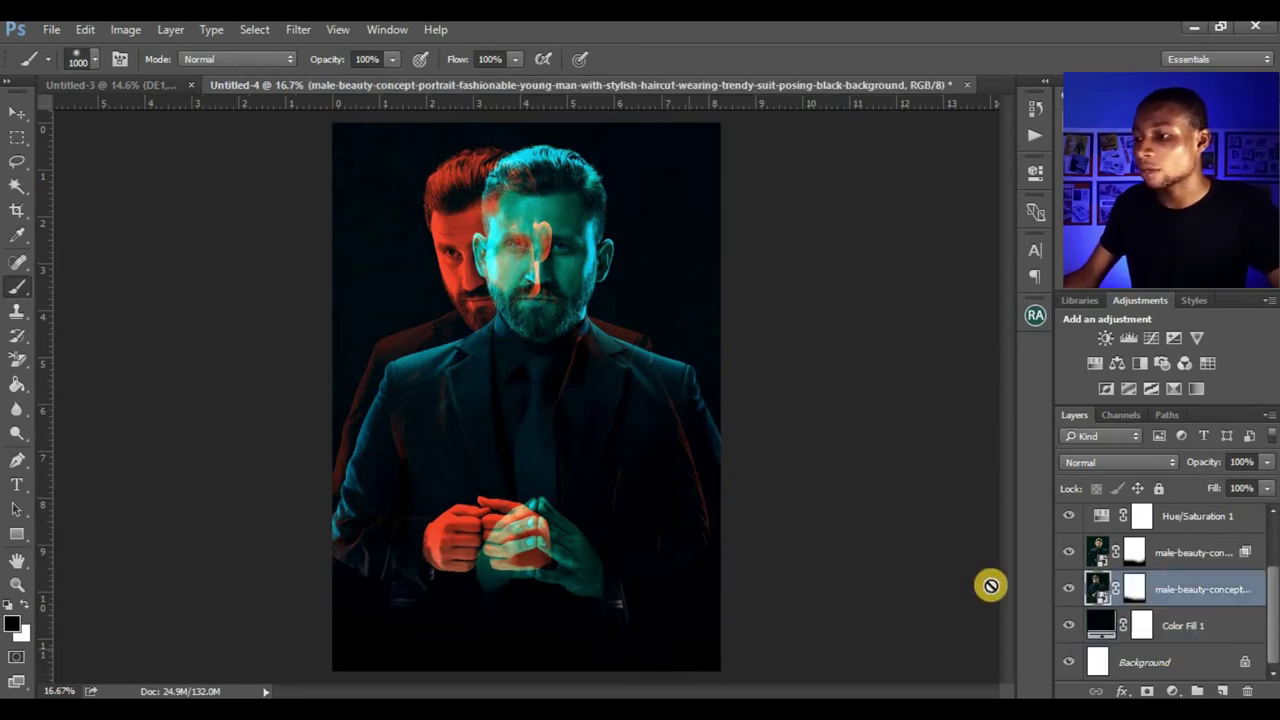
pyautogui.click(1133, 592)
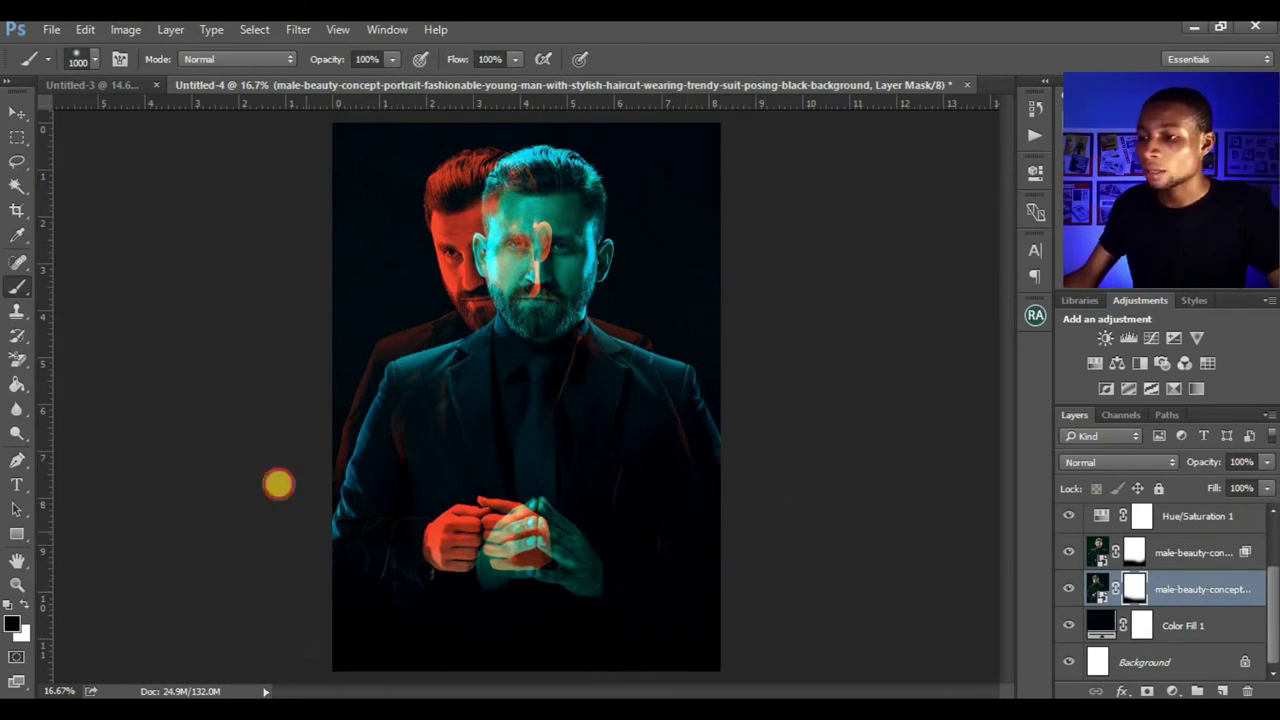
pyautogui.click(1135, 551)
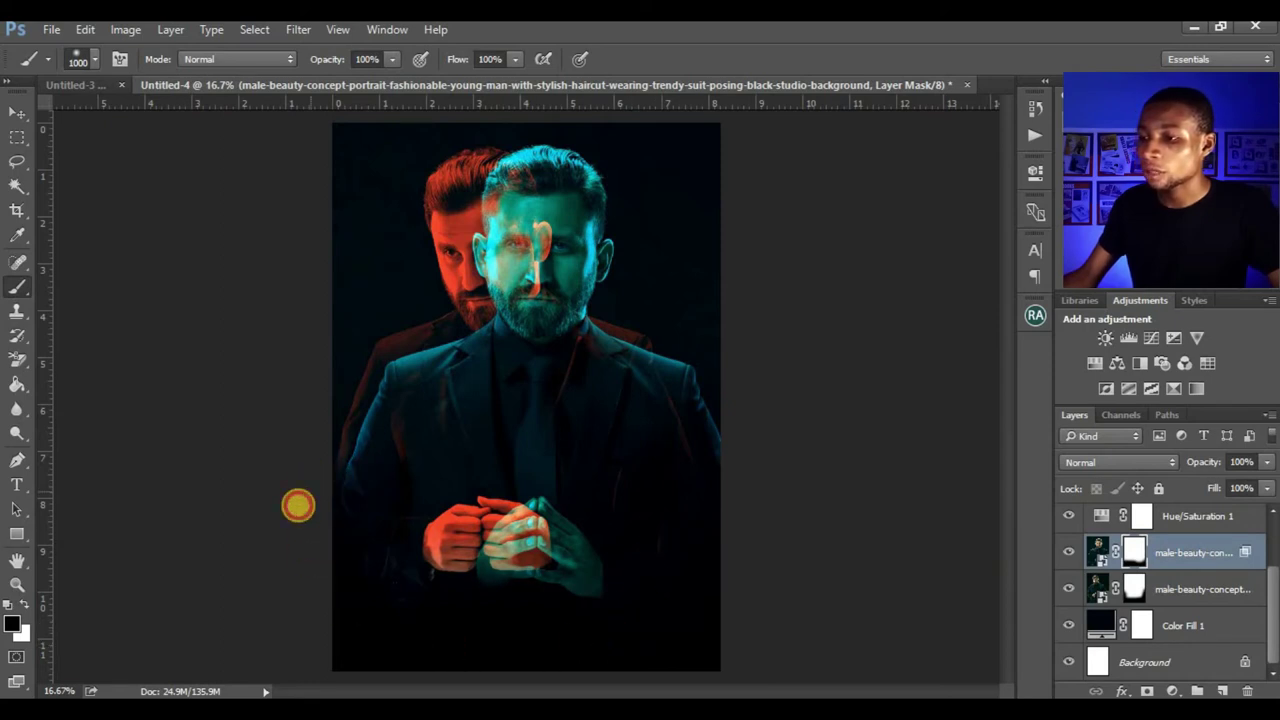
pyautogui.moveTo(735, 462)
pyautogui.mouseDown()
pyautogui.moveTo(746, 454)
pyautogui.moveTo(790, 549)
pyautogui.mouseUp()
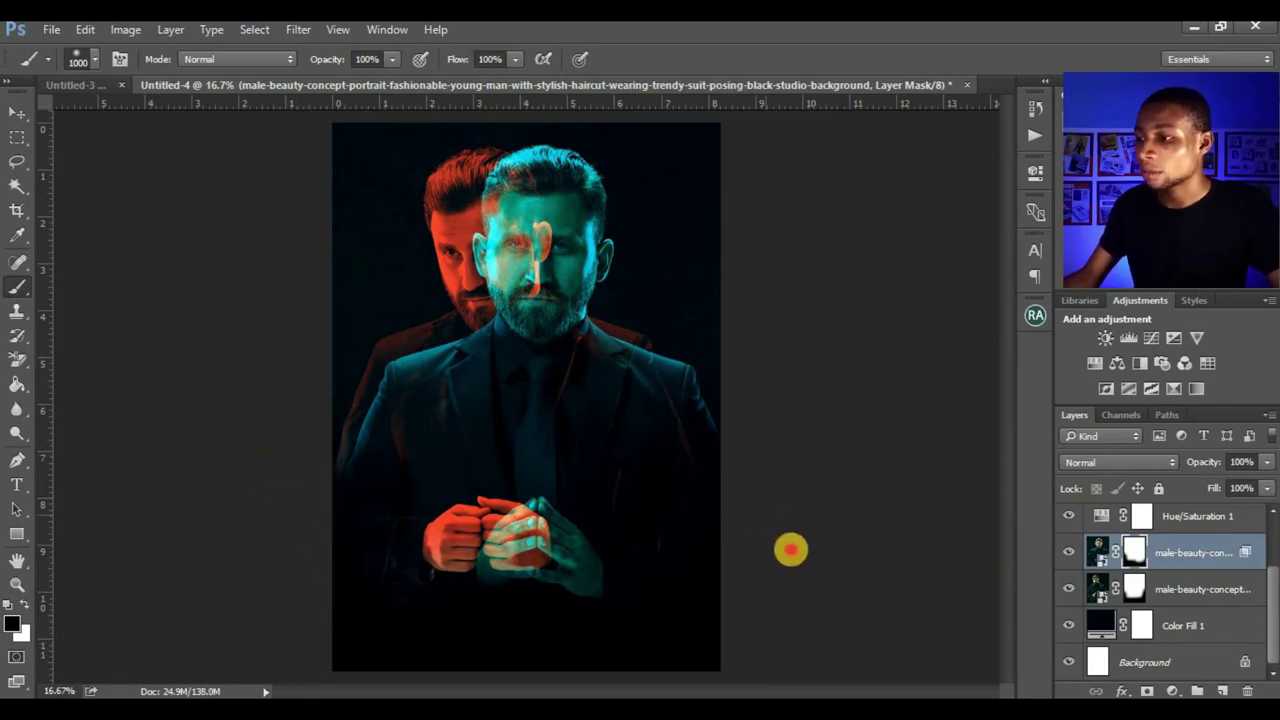
pyautogui.click(17, 112)
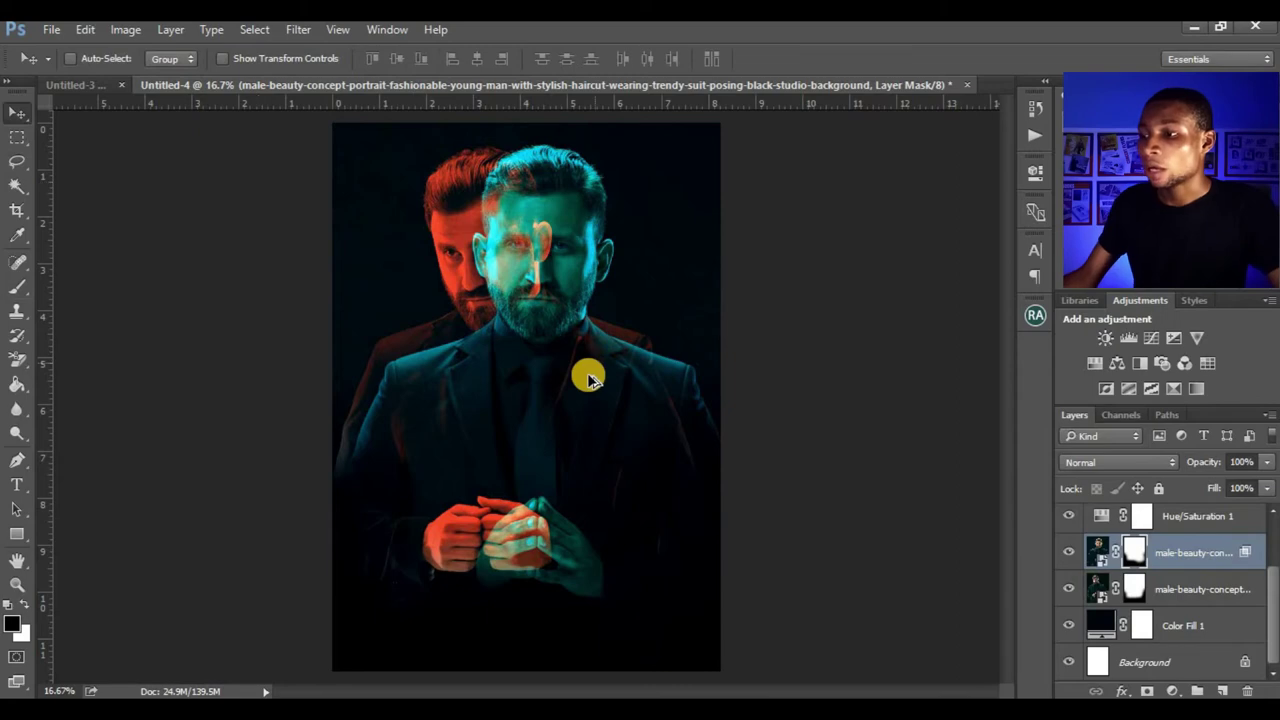
# Place the DE2 text image from New folder (8) over the whole poster and commit it at its default size.
pyautogui.hotkey('ctrl', '-')
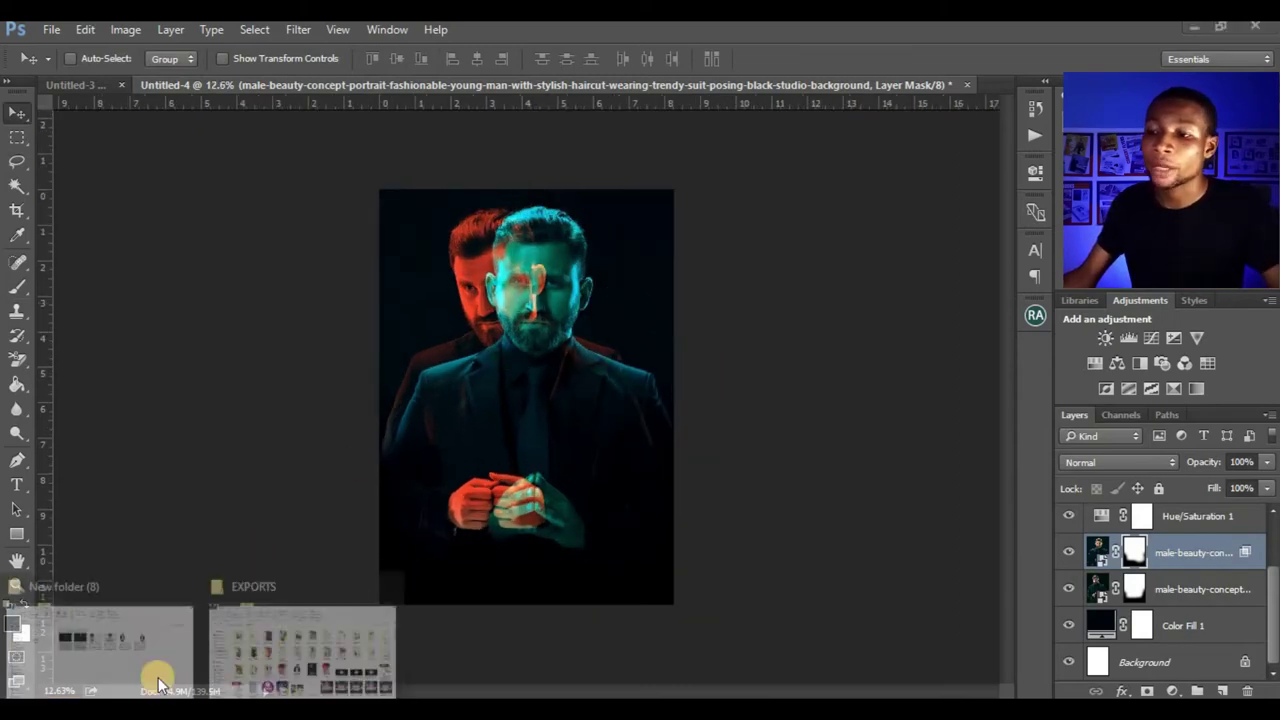
pyautogui.click(157, 677)
pyautogui.click(300, 245)
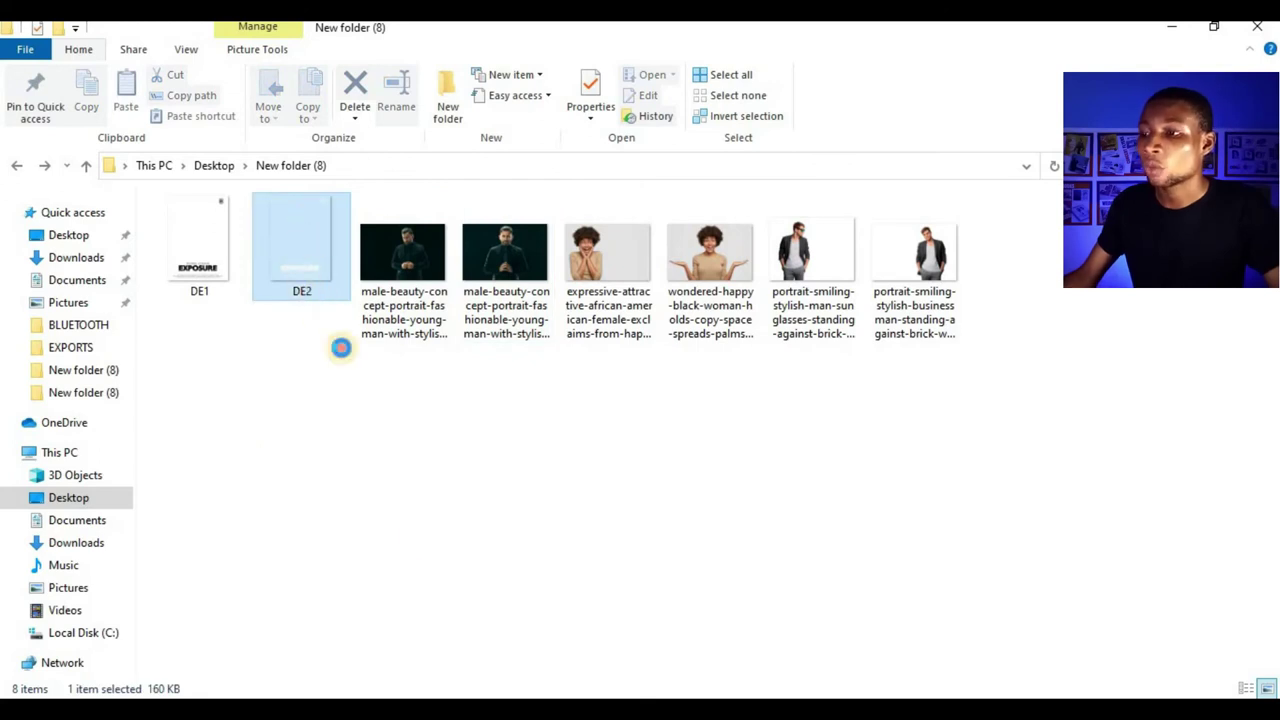
pyautogui.click(440, 662)
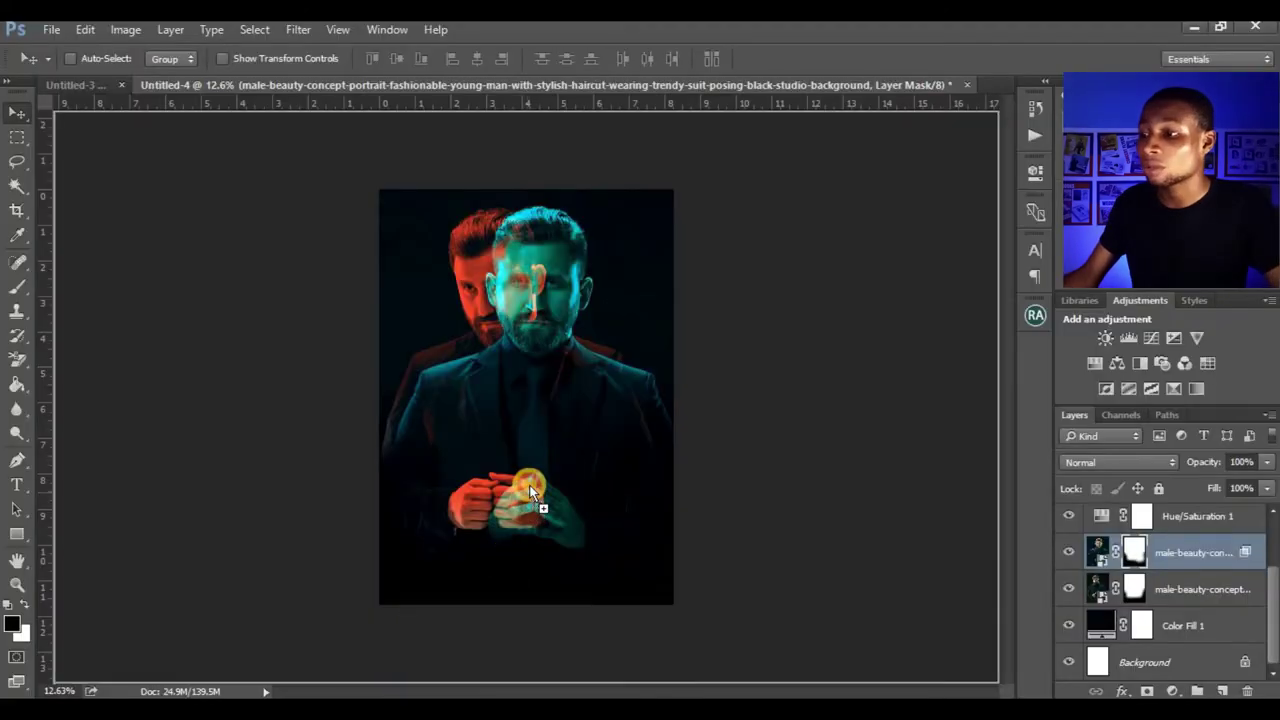
pyautogui.moveTo(528, 483); pyautogui.dragTo(528, 483)
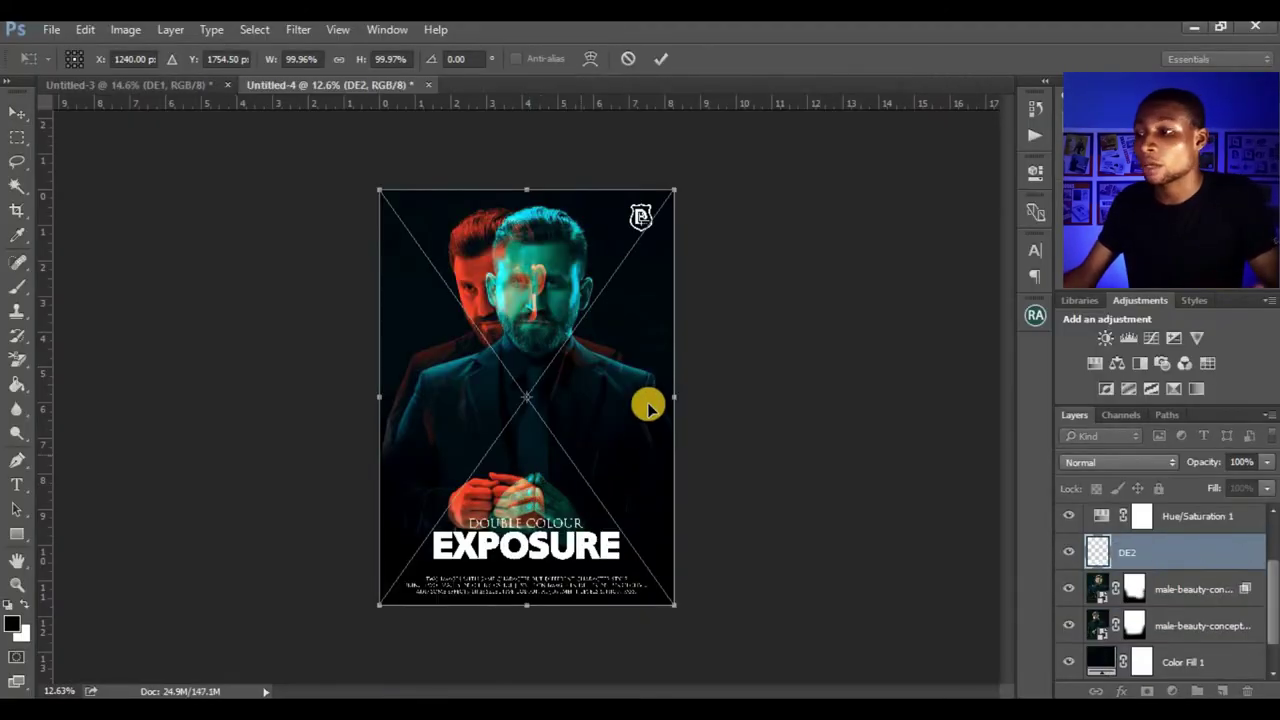
pyautogui.click(656, 60)
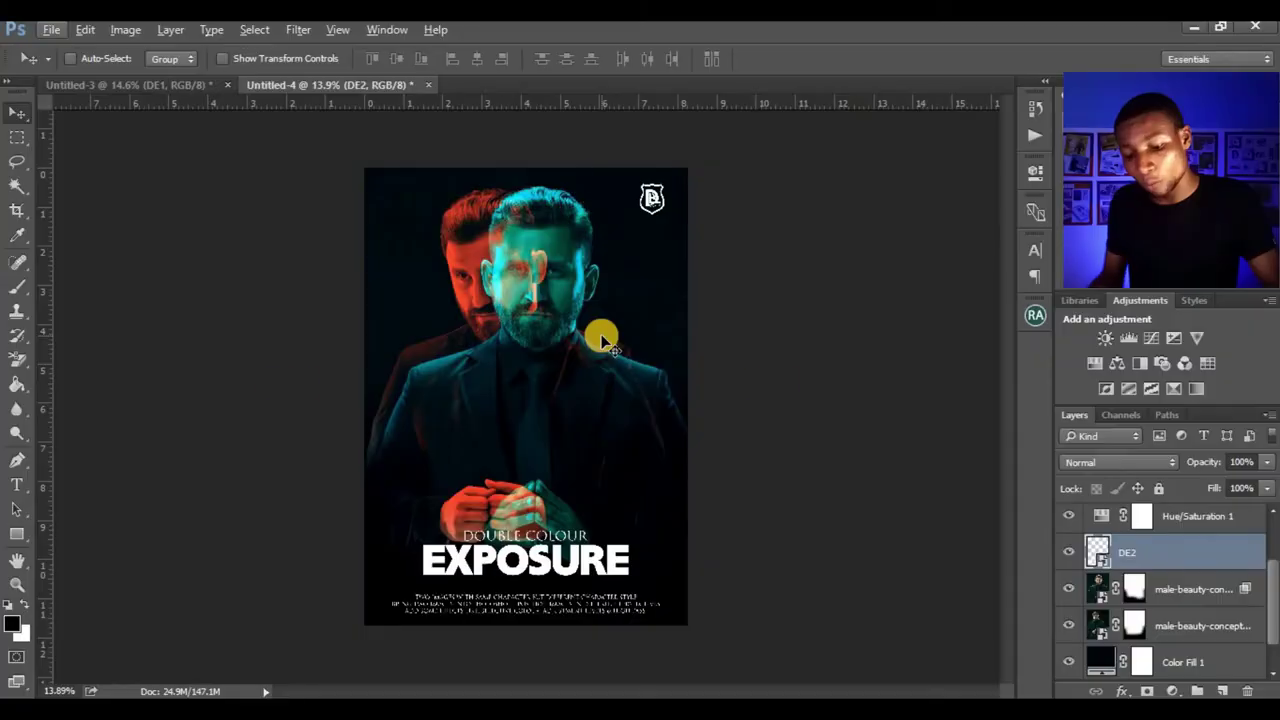
# Create a new document using the International Paper document type.
pyautogui.moveTo(600, 334); pyautogui.dragTo(602, 338)
pyautogui.hotkey('ctrl', 'n')
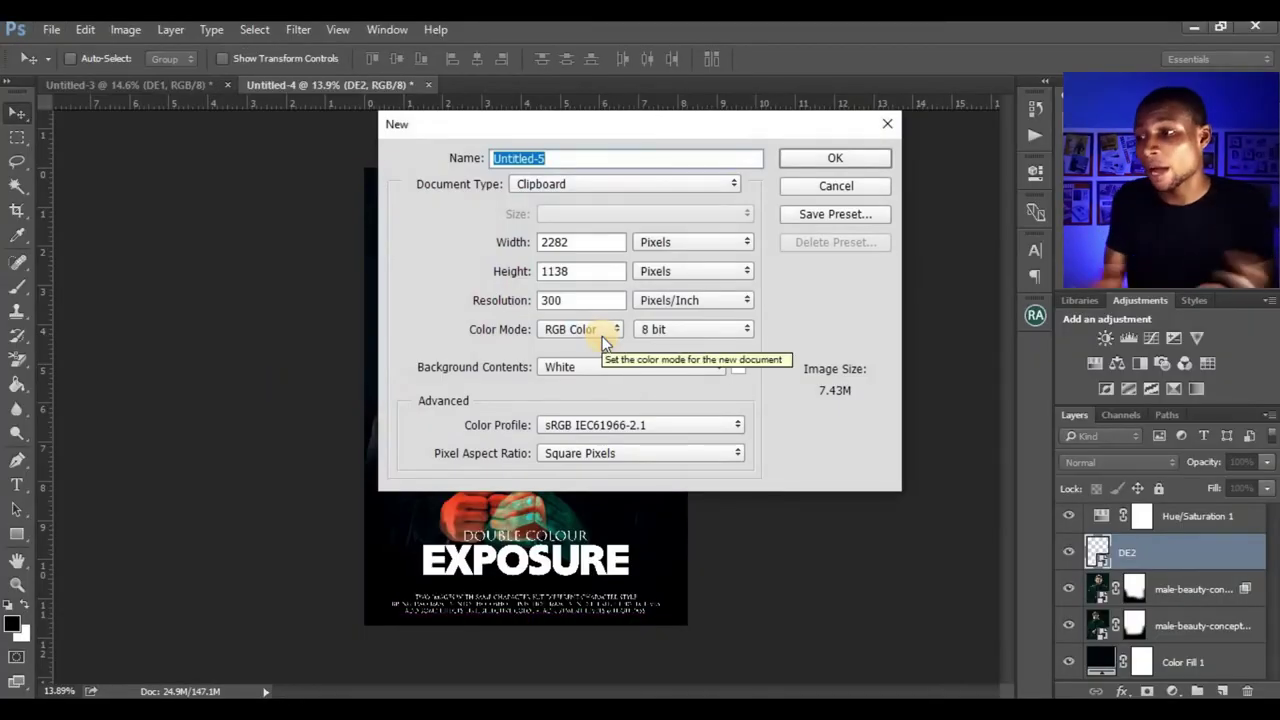
pyautogui.click(634, 184)
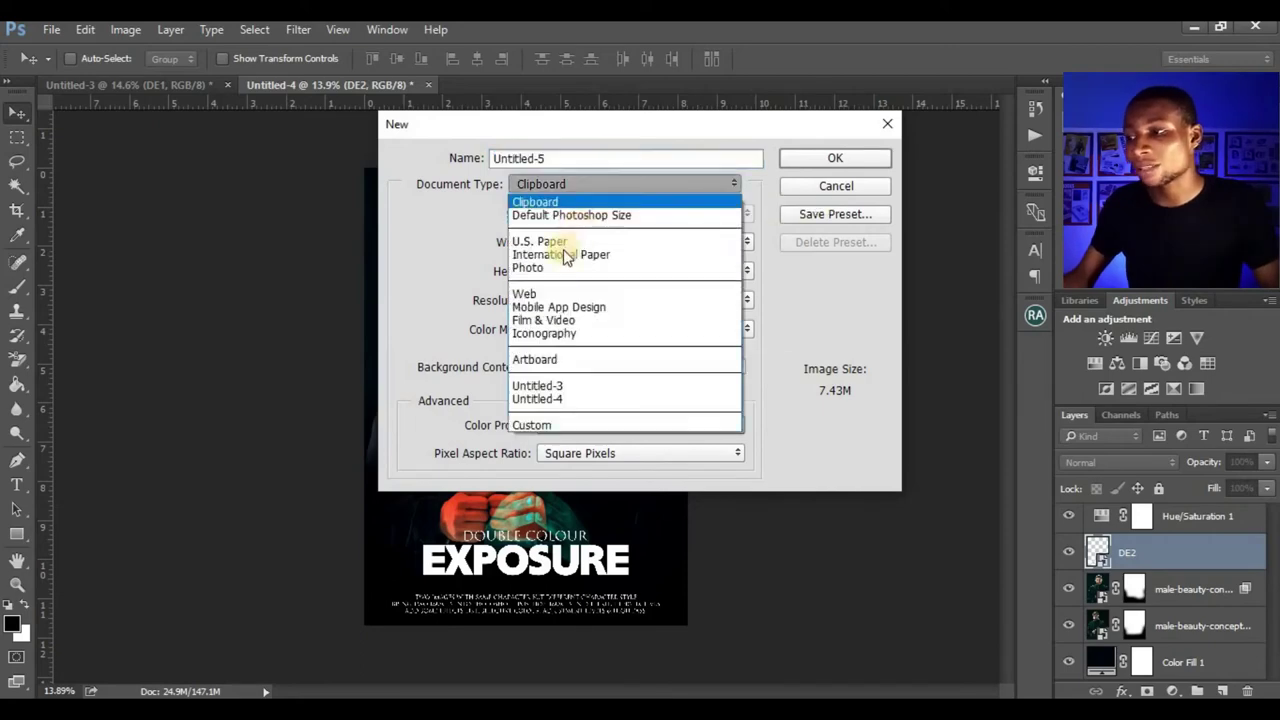
pyautogui.click(565, 255)
pyautogui.click(836, 159)
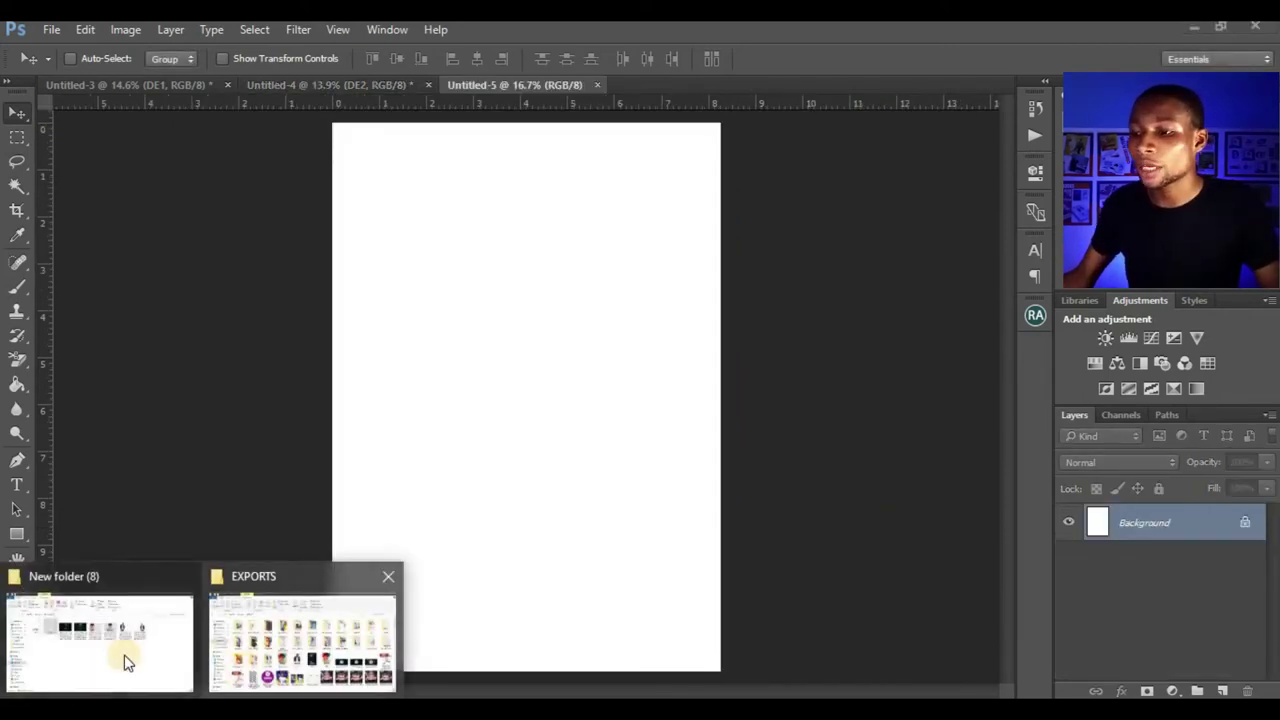
# Place both cut-out portraits of the man in the grey blazer from New folder (8) and commit them at their default size.
pyautogui.click(134, 654)
pyautogui.click(820, 334)
pyautogui.keyDown('ctrl'); pyautogui.click(893, 271); pyautogui.keyUp('ctrl')
pyautogui.moveTo(926, 262); pyautogui.dragTo(464, 500)
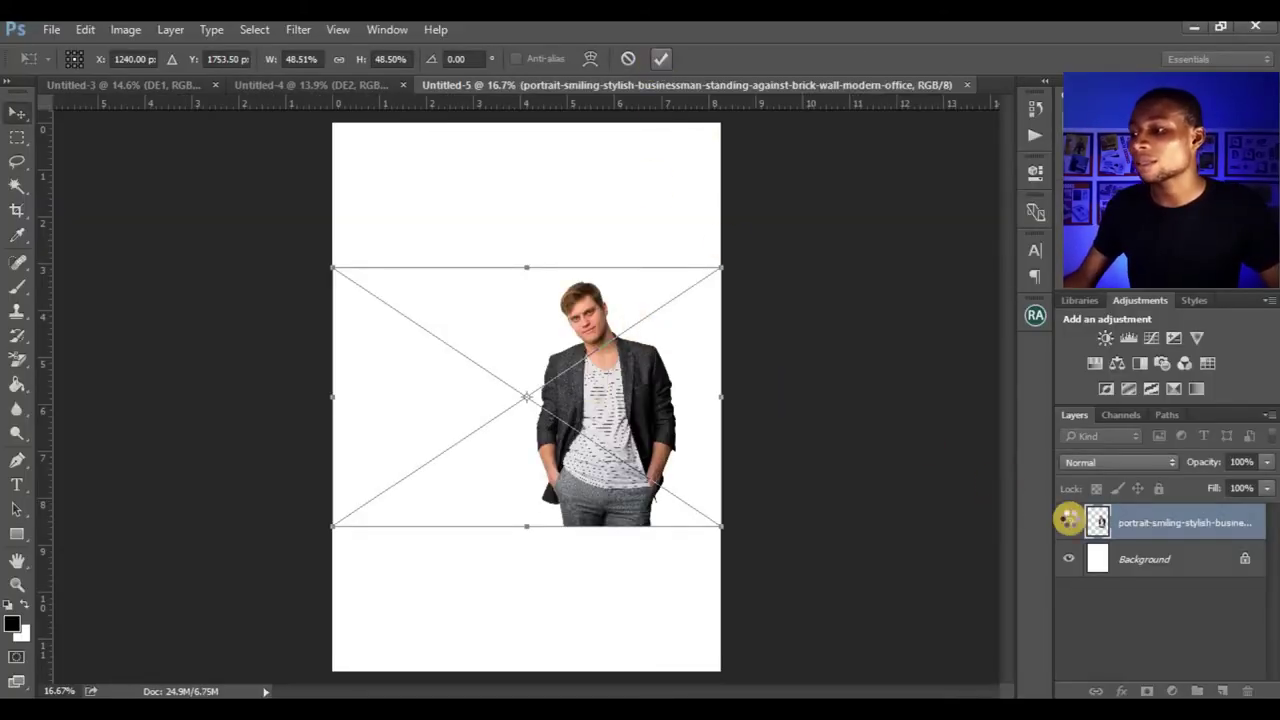
pyautogui.press('Return')
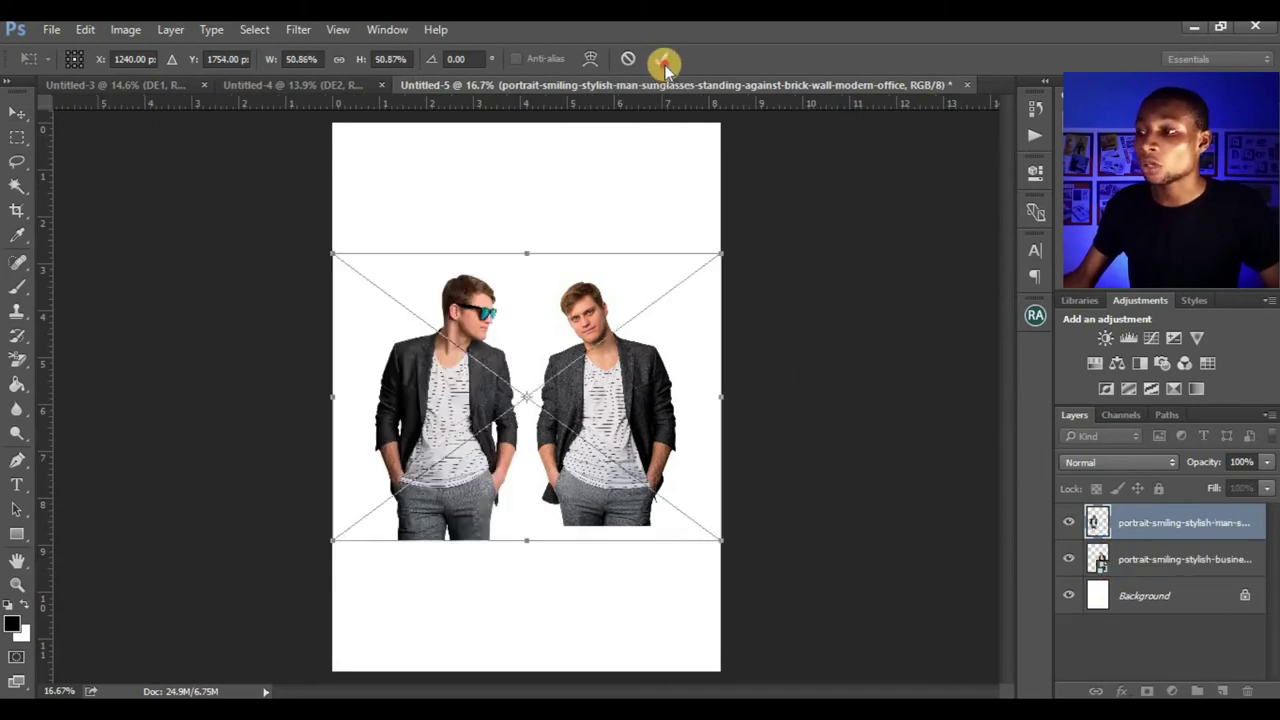
pyautogui.press('Return')
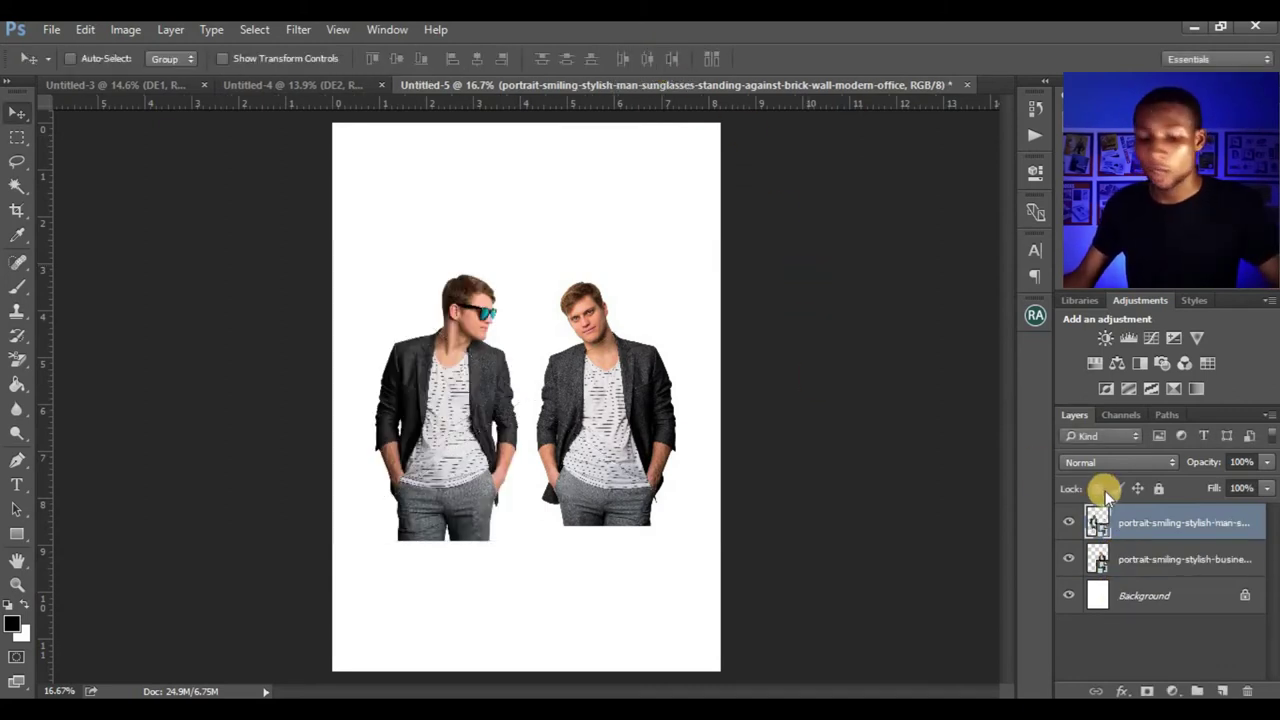
# Scale the two blazer portraits up together to about 211% so they fill the page height.
pyautogui.keyDown('shift'); pyautogui.click(1155, 555); pyautogui.keyUp('shift')
pyautogui.hotkey('ctrl', 't')
pyautogui.moveTo(676, 275); pyautogui.dragTo(858, 116)
pyautogui.moveTo(375, 540); pyautogui.dragTo(228, 686)
pyautogui.moveTo(358, 615); pyautogui.dragTo(351, 621)
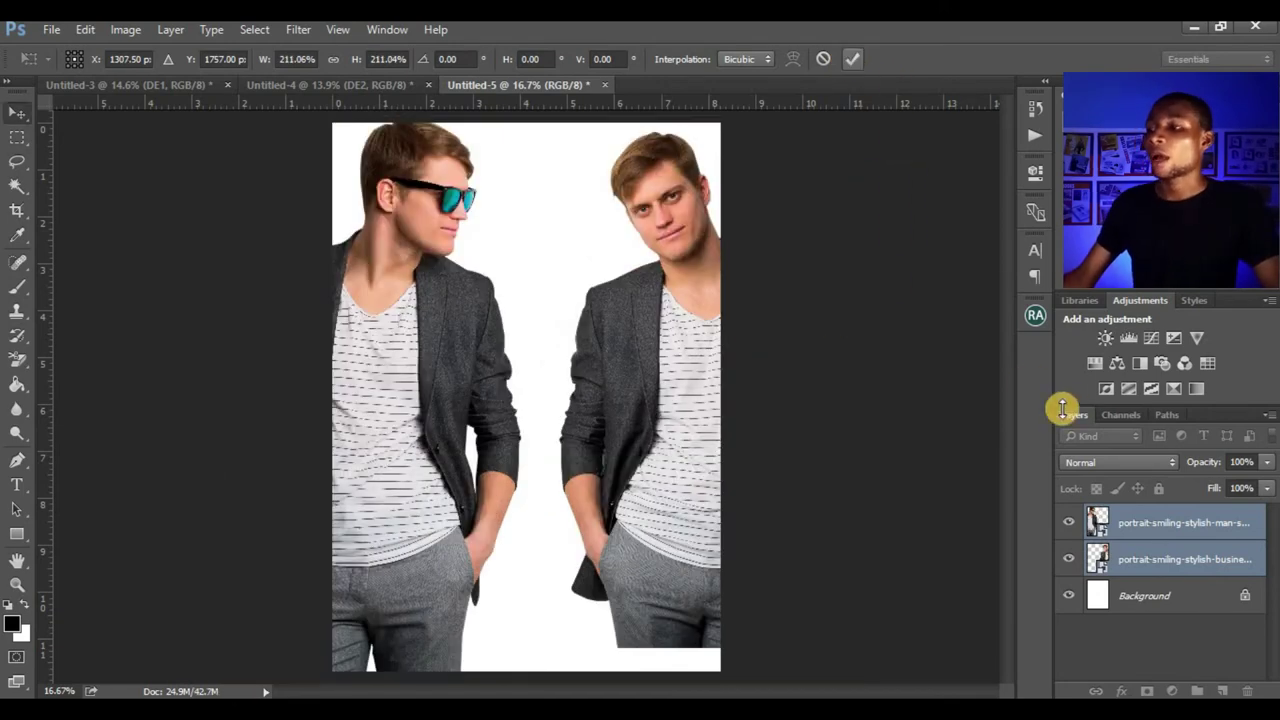
pyautogui.press('Return')
# Overlap the portraits mid-page, with the camera-facing head emerging behind the sunglasses portrait's left shoulder, and nudge both slightly right.
pyautogui.click(1198, 565)
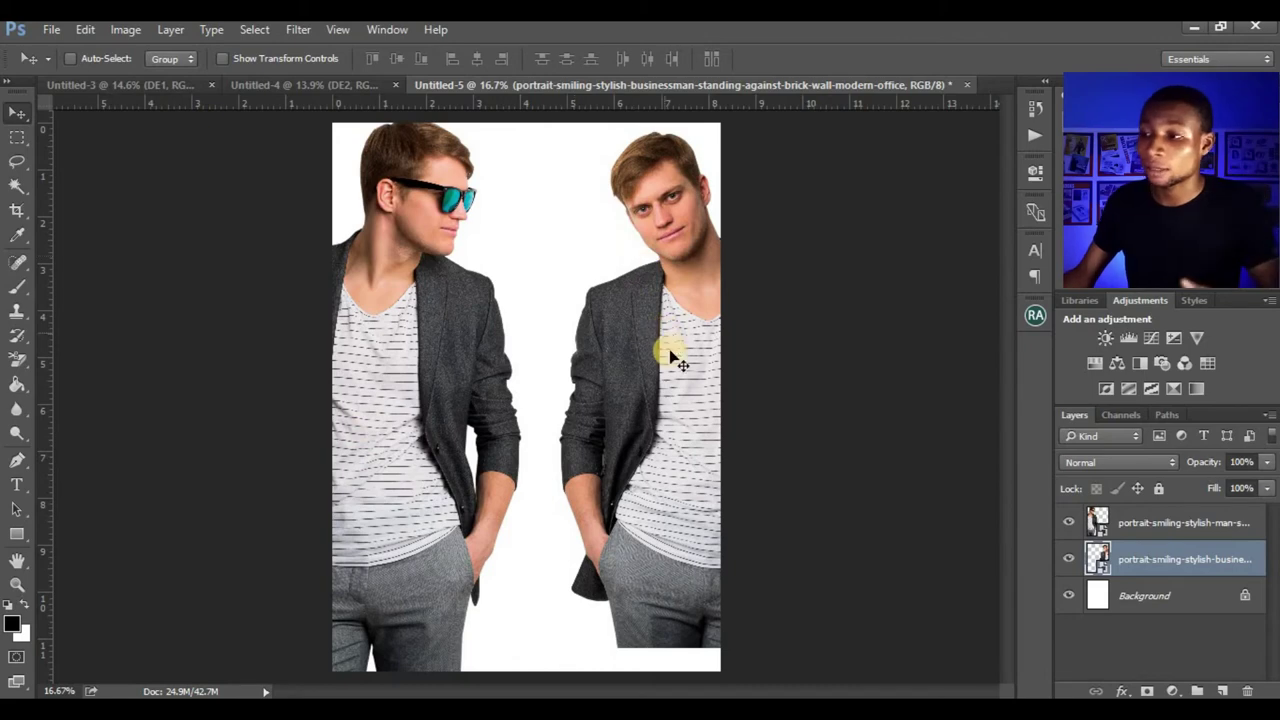
pyautogui.click(1177, 521)
pyautogui.moveTo(474, 447); pyautogui.dragTo(619, 474)
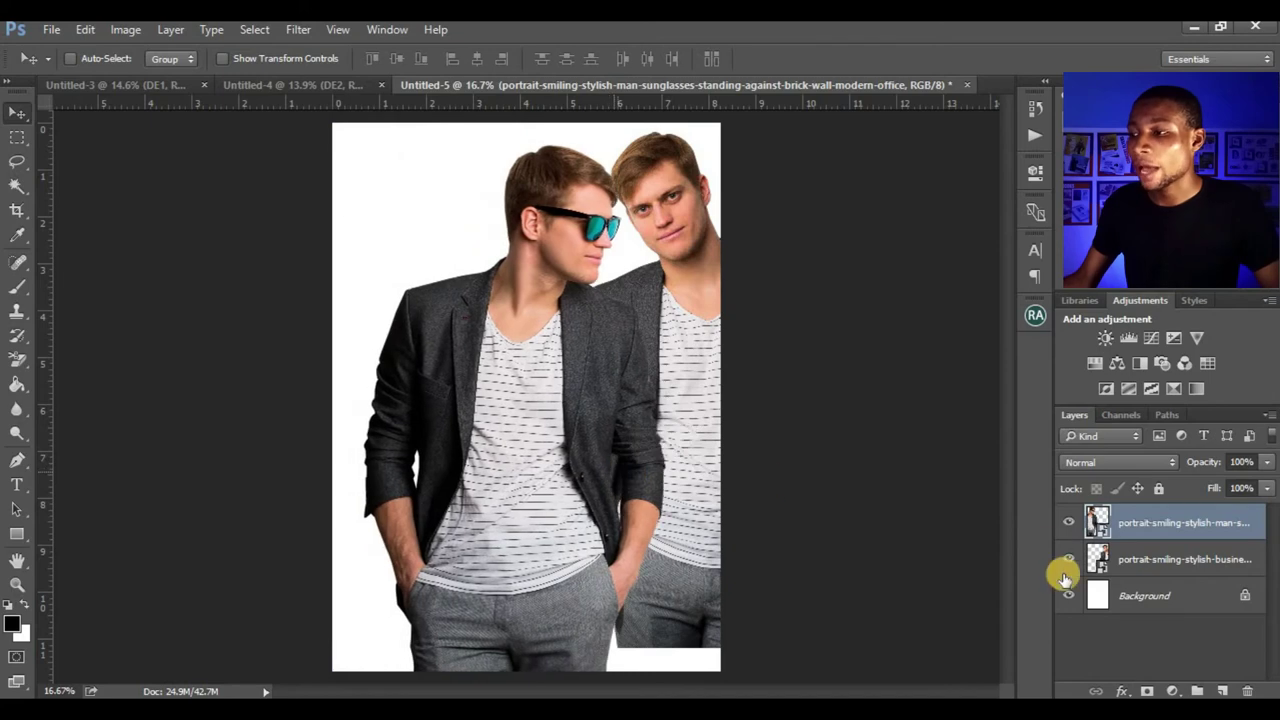
pyautogui.click(1180, 560)
pyautogui.moveTo(522, 443); pyautogui.dragTo(503, 438)
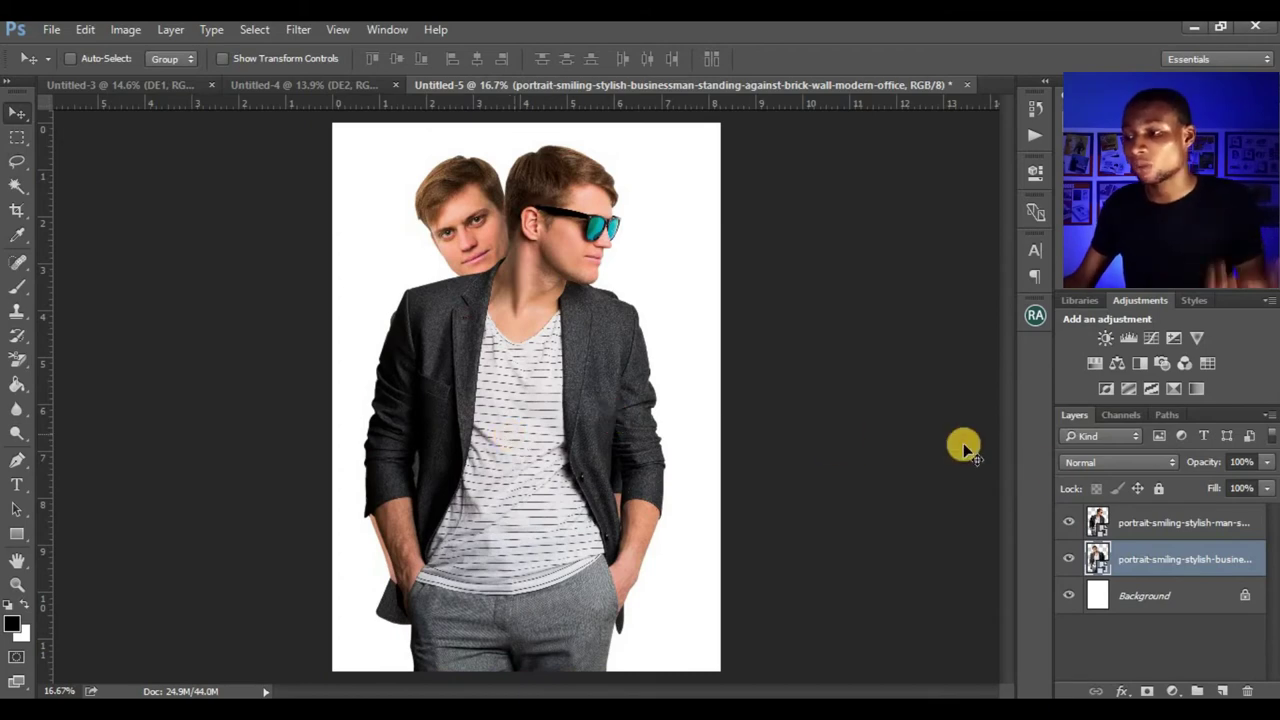
pyautogui.keyDown('shift'); pyautogui.click(1124, 524); pyautogui.keyUp('shift')
pyautogui.moveTo(546, 408); pyautogui.dragTo(558, 410)
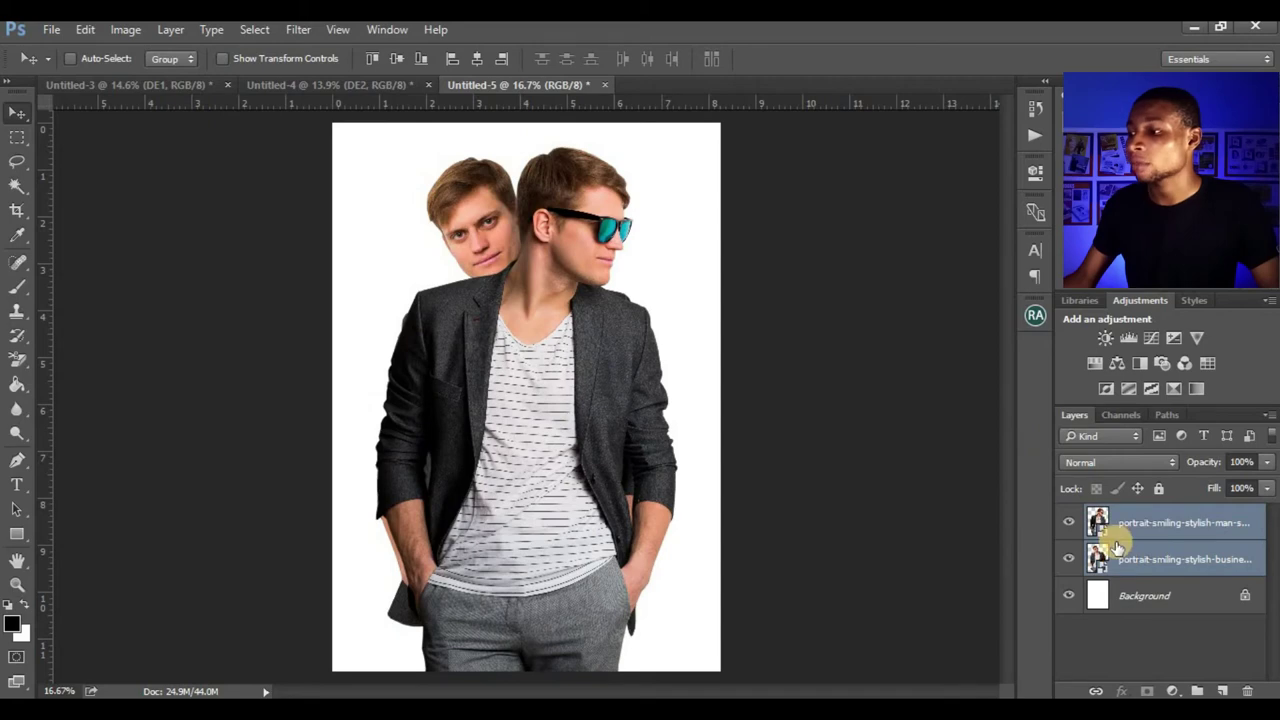
pyautogui.click(1142, 522)
pyautogui.click(1184, 542)
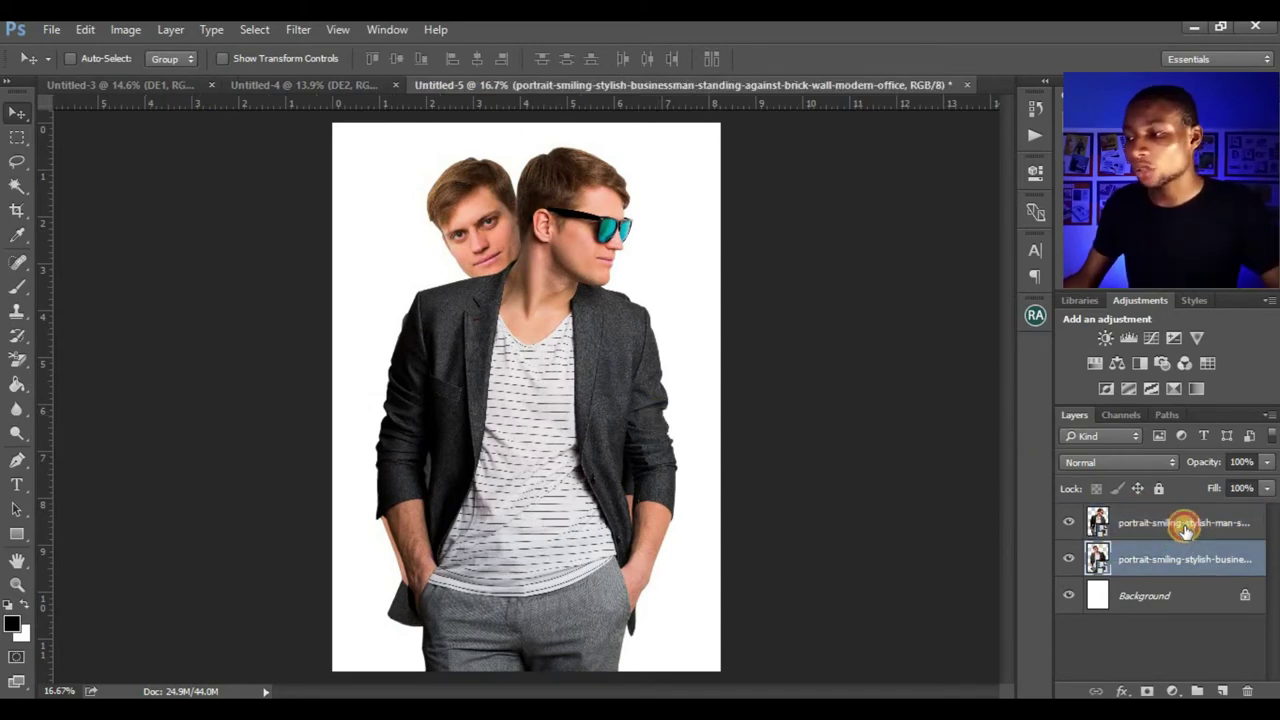
pyautogui.click(1184, 528)
pyautogui.doubleClick(1253, 527)
pyautogui.click(1257, 526)
pyautogui.press('h')
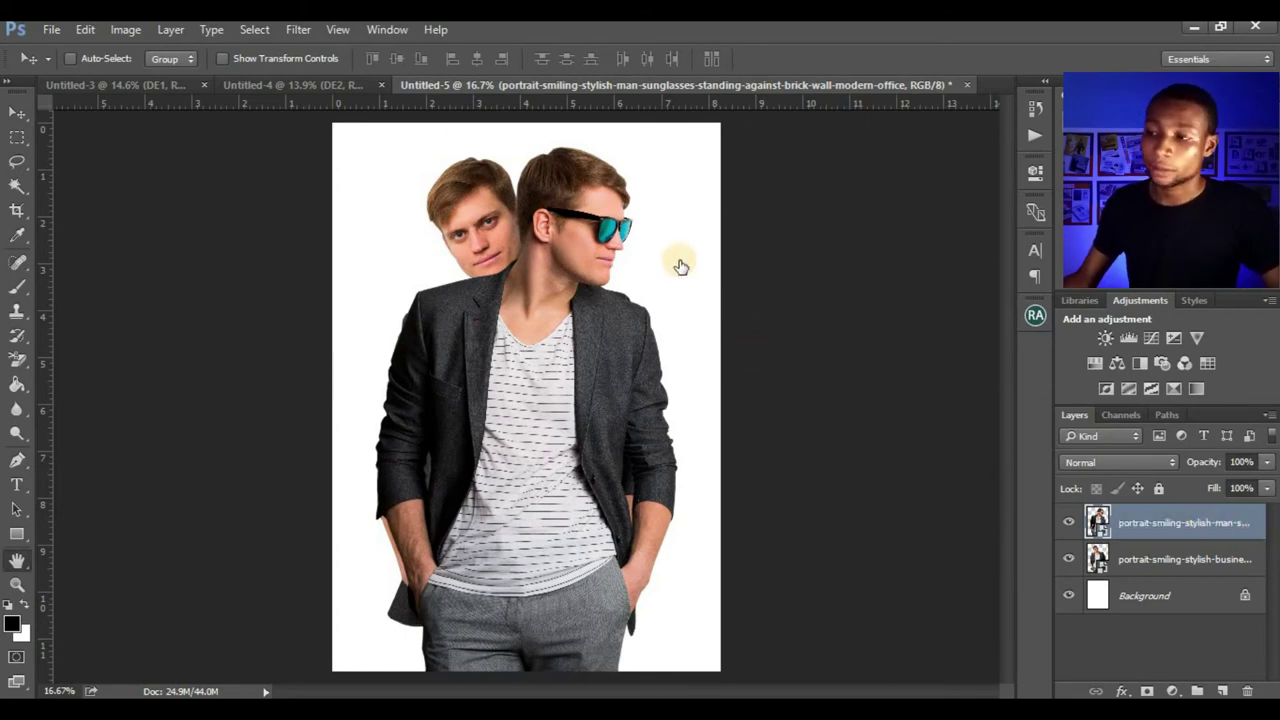
pyautogui.hotkey('alt', 'l')
pyautogui.press('y')
pyautogui.press('b')
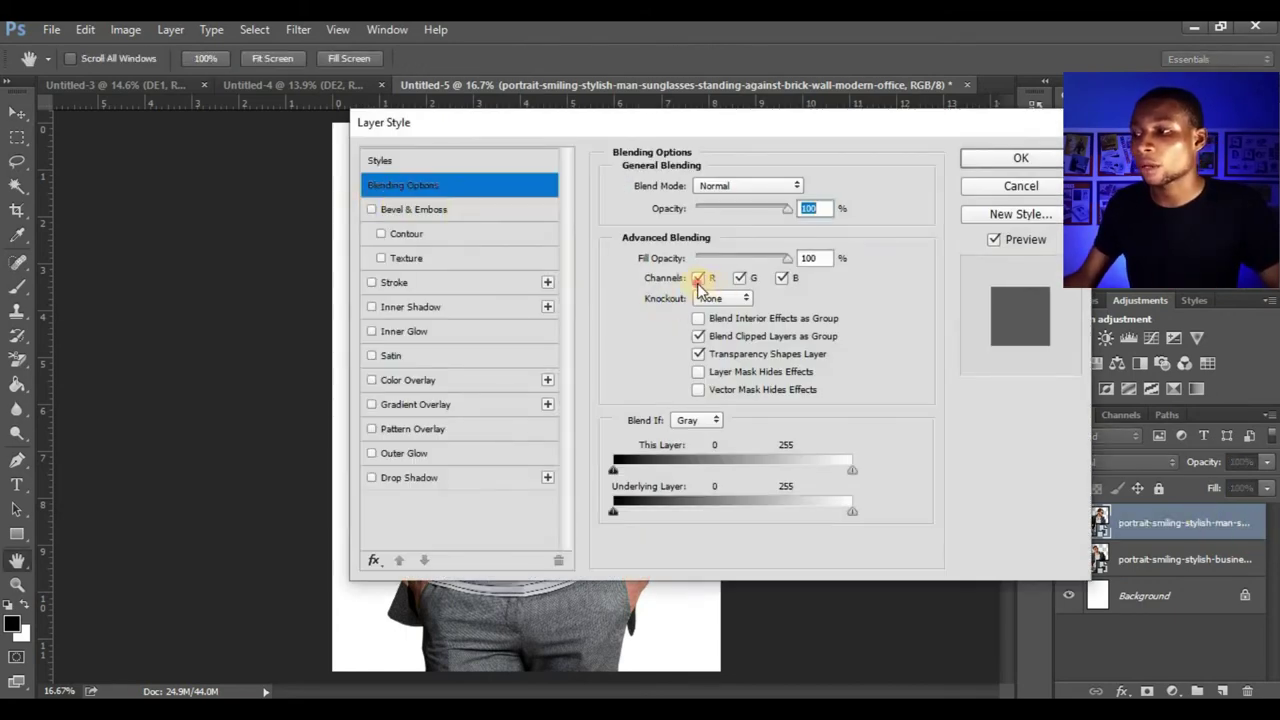
pyautogui.click(699, 278)
pyautogui.moveTo(703, 124); pyautogui.dragTo(767, 334)
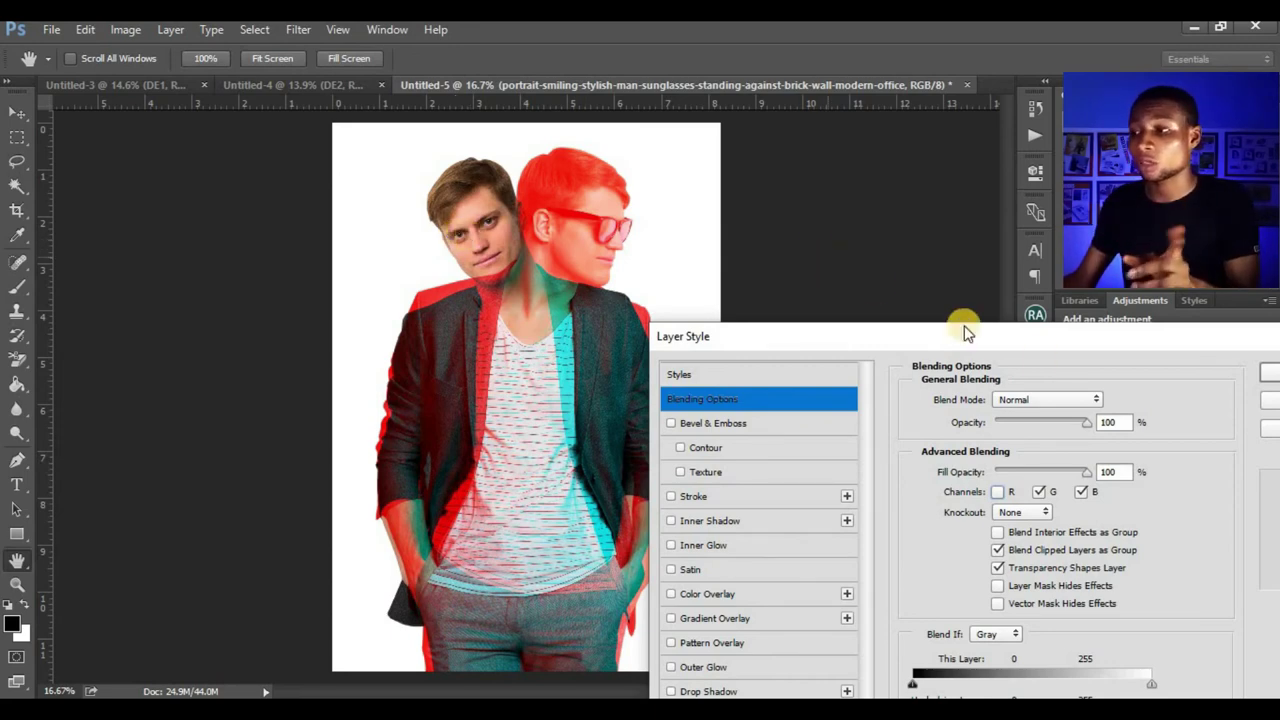
pyautogui.moveTo(1028, 344); pyautogui.dragTo(614, 244)
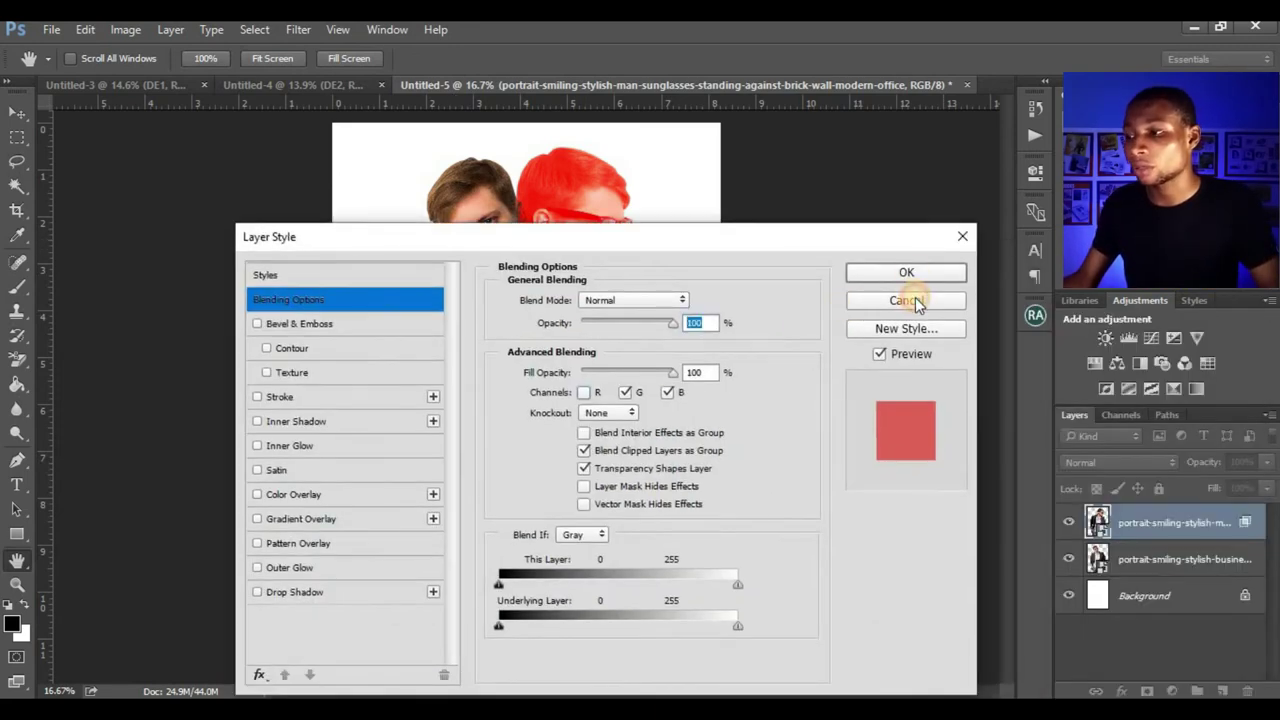
pyautogui.click(906, 301)
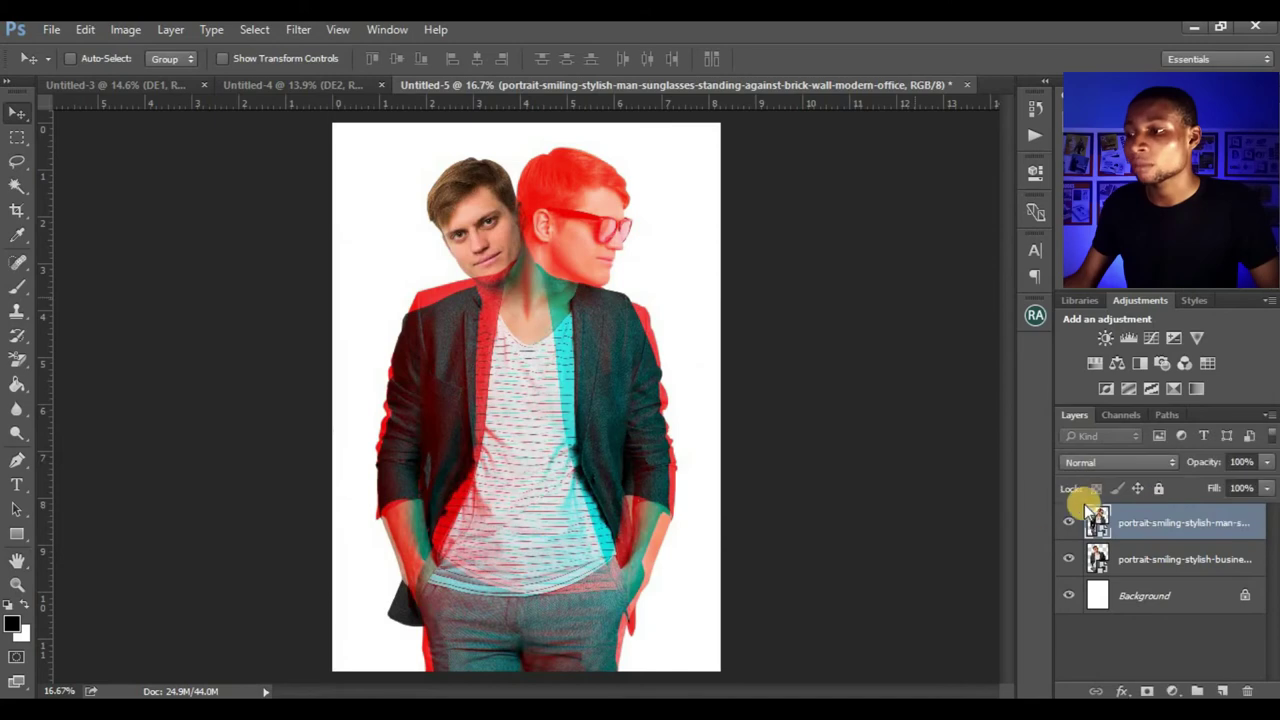
# Add a white #ffffff Solid Color fill layer between the two portrait layers.
pyautogui.click(1157, 563)
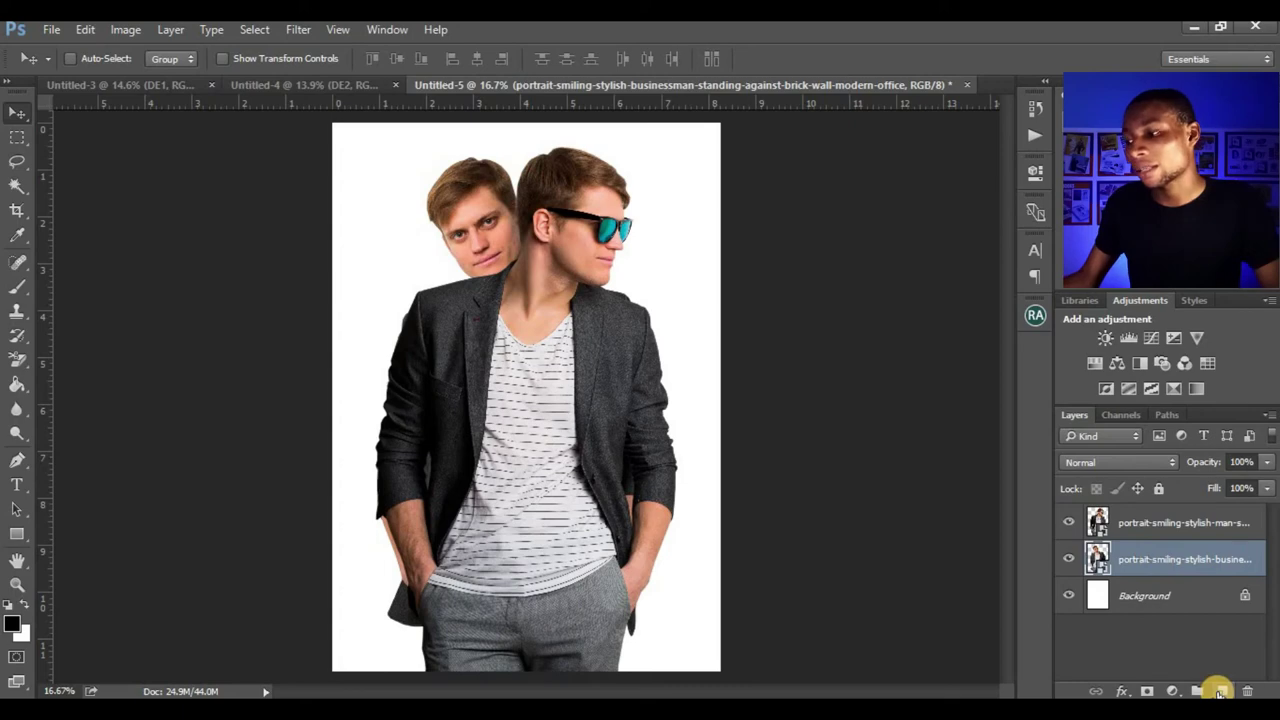
pyautogui.click(1218, 691)
pyautogui.click(1172, 691)
pyautogui.click(1142, 297)
pyautogui.moveTo(909, 261); pyautogui.dragTo(657, 109)
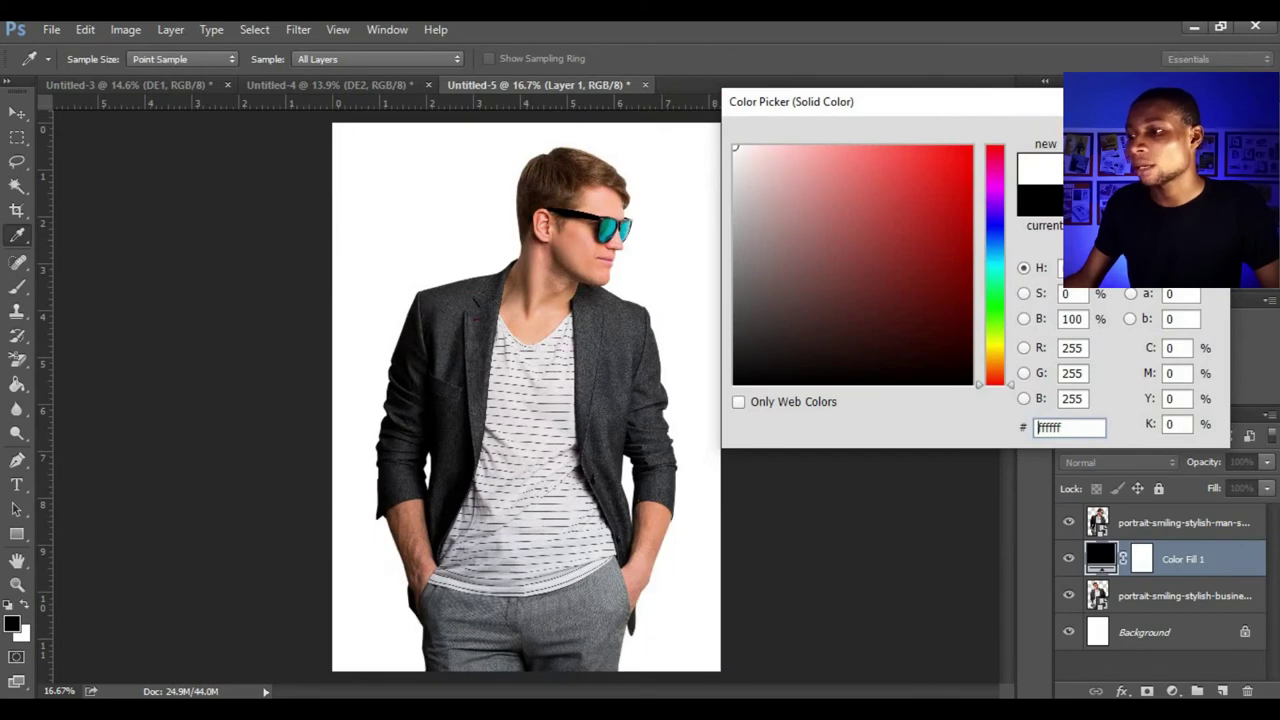
pyautogui.click(1165, 125)
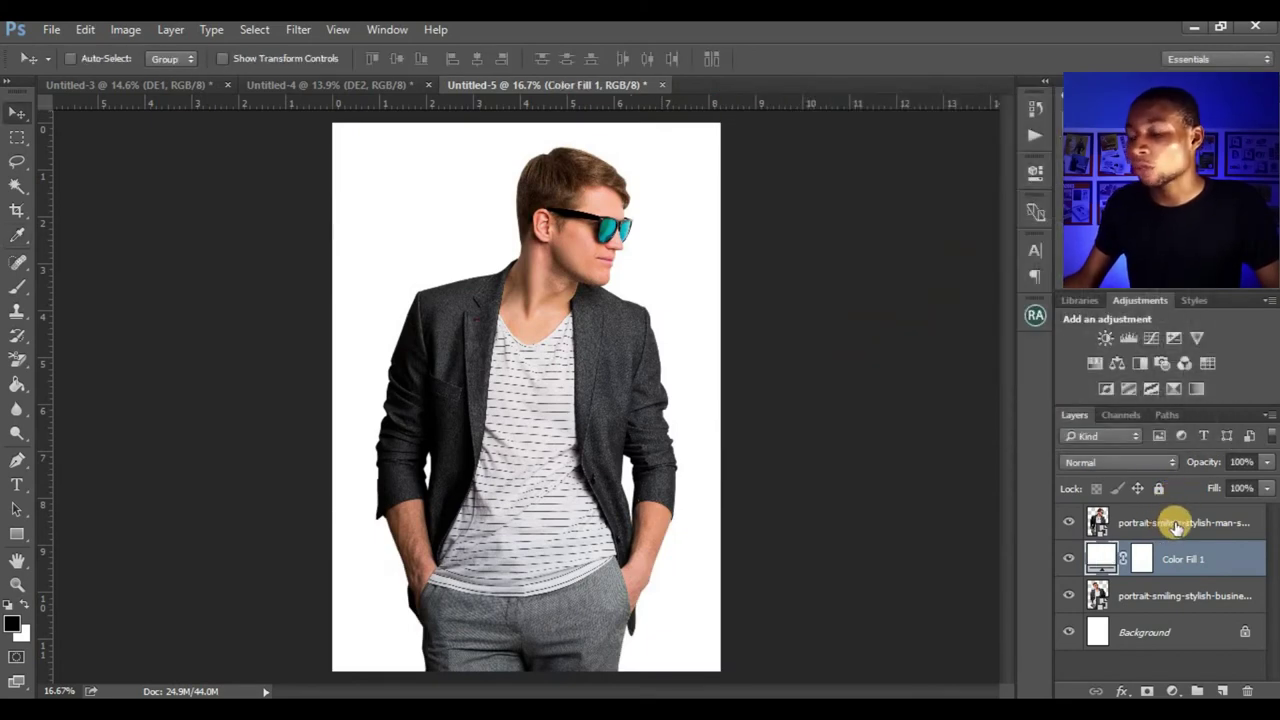
# Combine the sunglasses portrait and the white fill beneath it into one Smart Object.
pyautogui.keyDown('shift'); pyautogui.click(1178, 525); pyautogui.keyUp('shift')
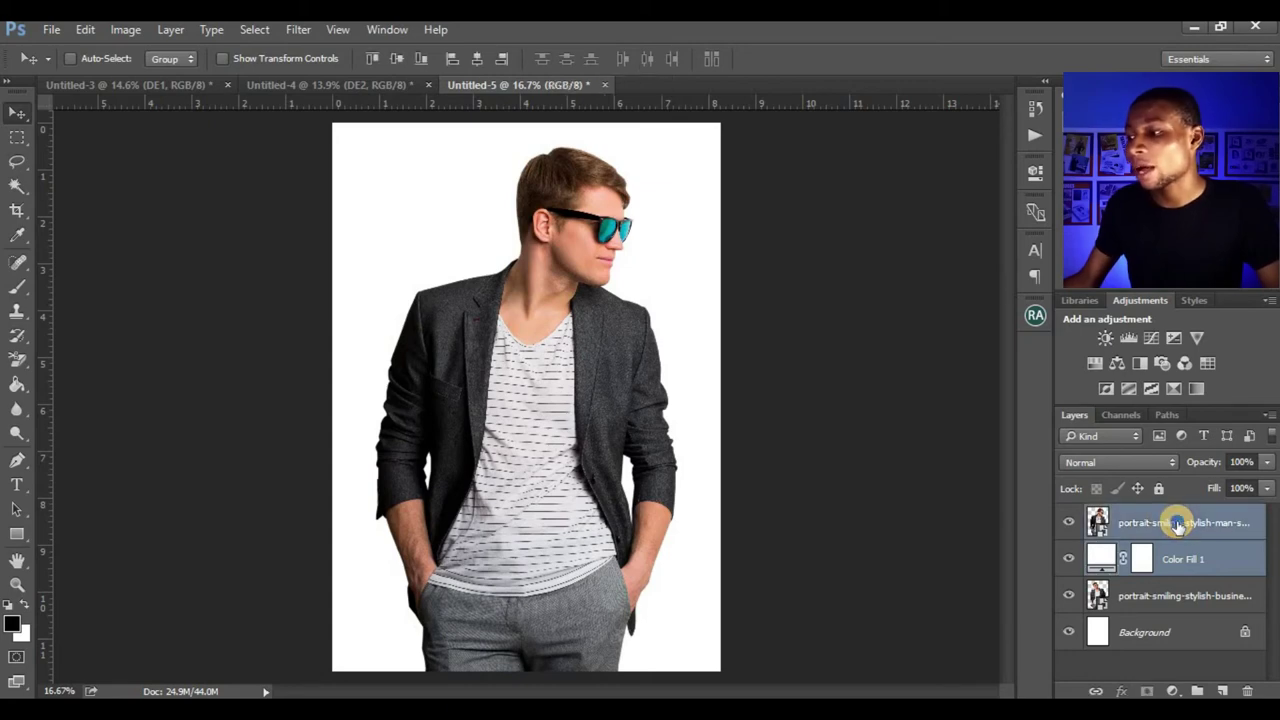
pyautogui.rightClick(1178, 525)
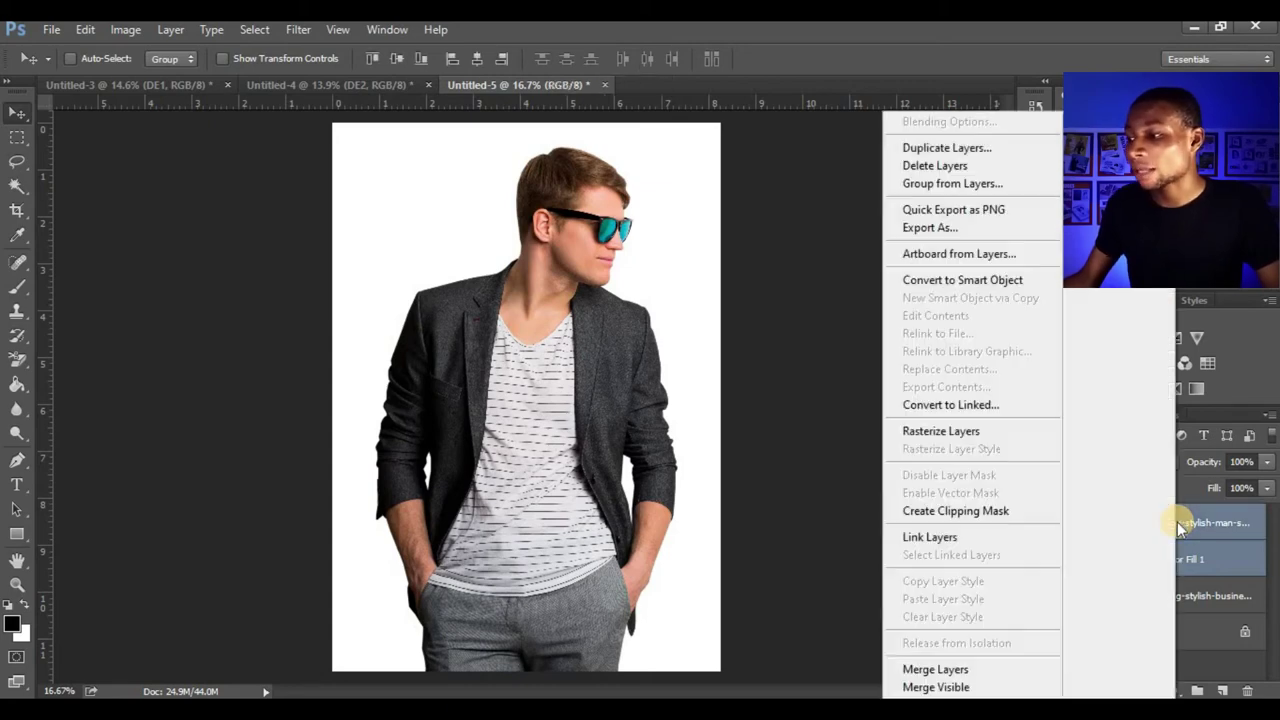
pyautogui.click(1012, 280)
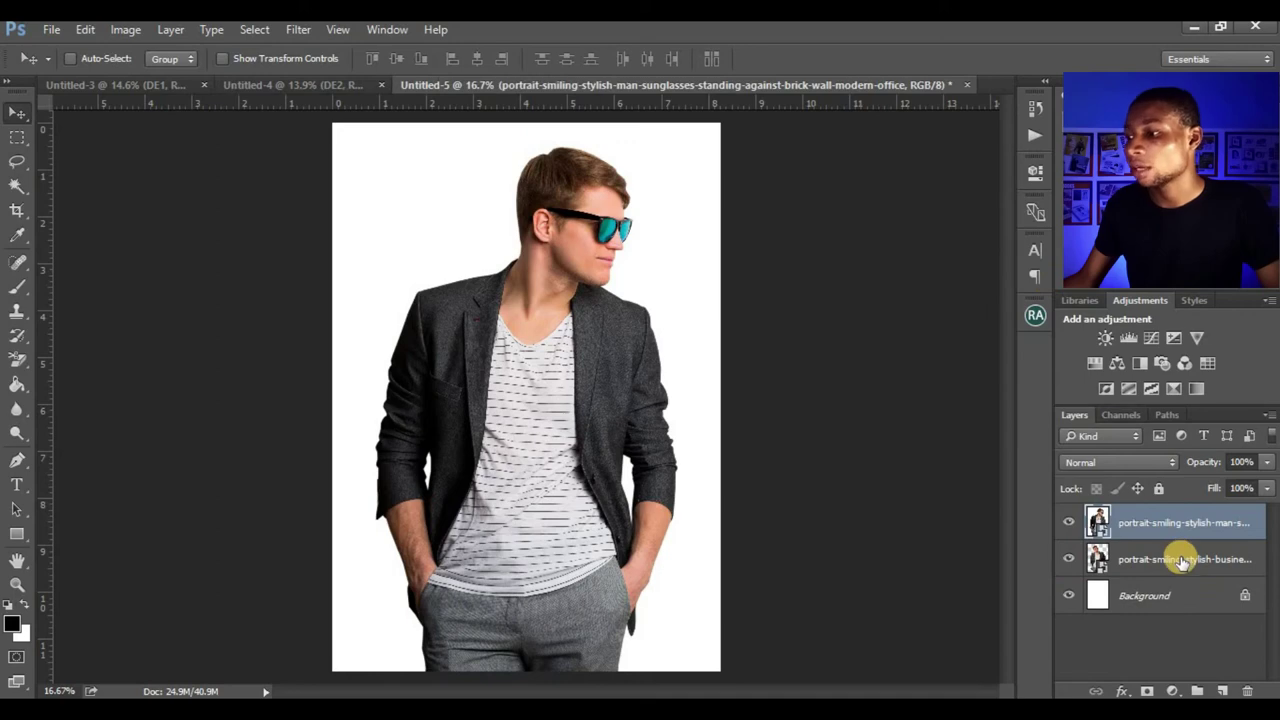
# Add a white Solid Color fill layer directly above the Background, beneath the camera-facing portrait.
pyautogui.click(1175, 595)
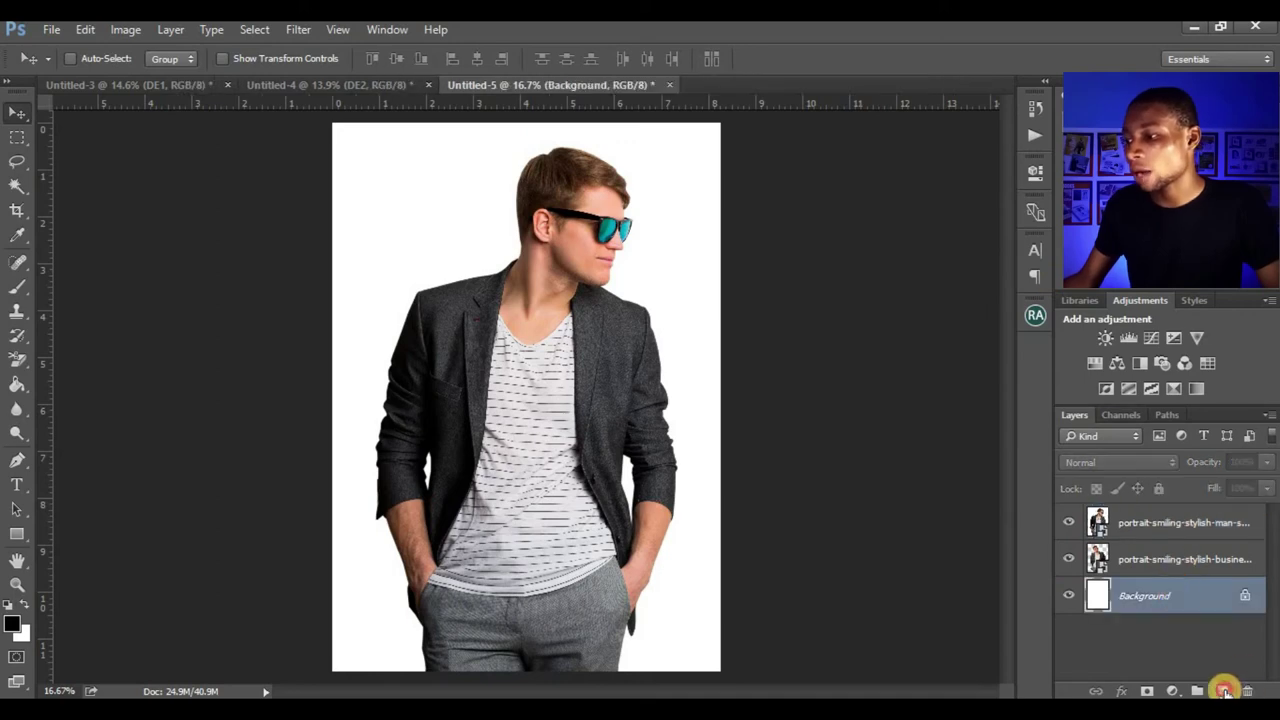
pyautogui.click(1226, 691)
pyautogui.click(1172, 691)
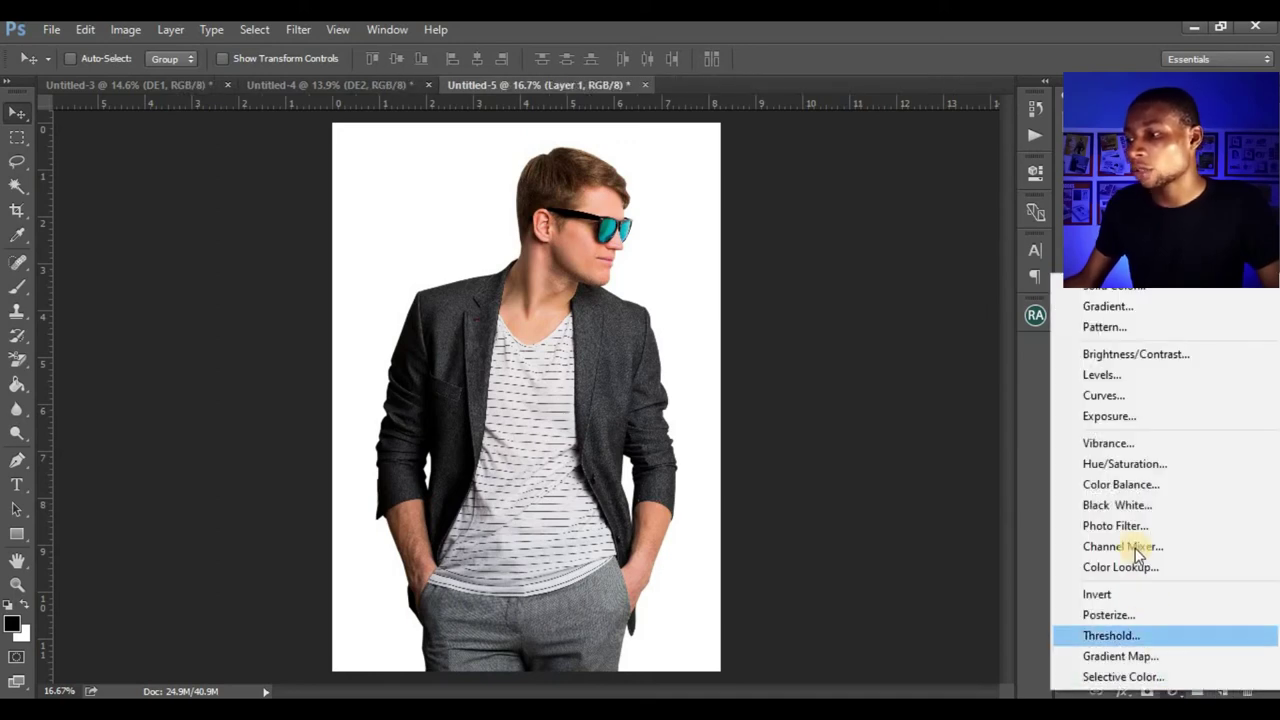
pyautogui.click(1166, 292)
pyautogui.click(700, 136)
pyautogui.press('Return')
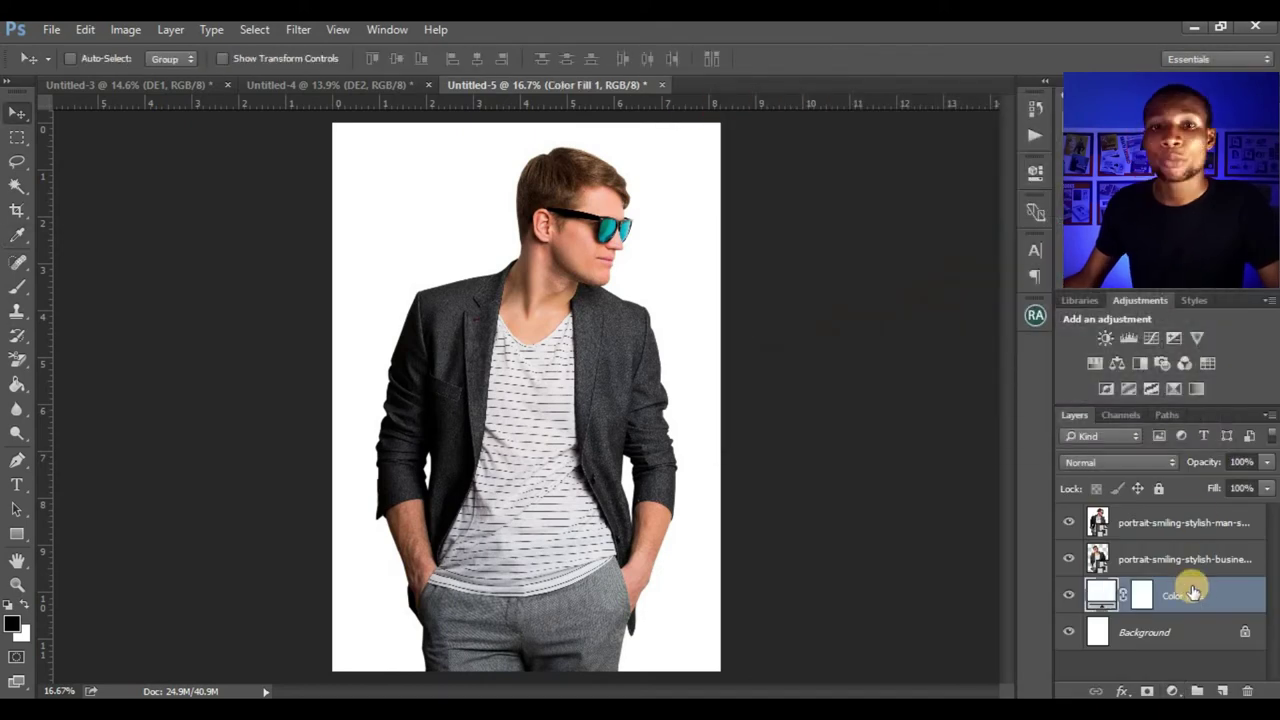
# Combine the camera-facing portrait and its white fill layer into one Smart Object.
pyautogui.keyDown('shift'); pyautogui.click(1186, 563); pyautogui.keyUp('shift')
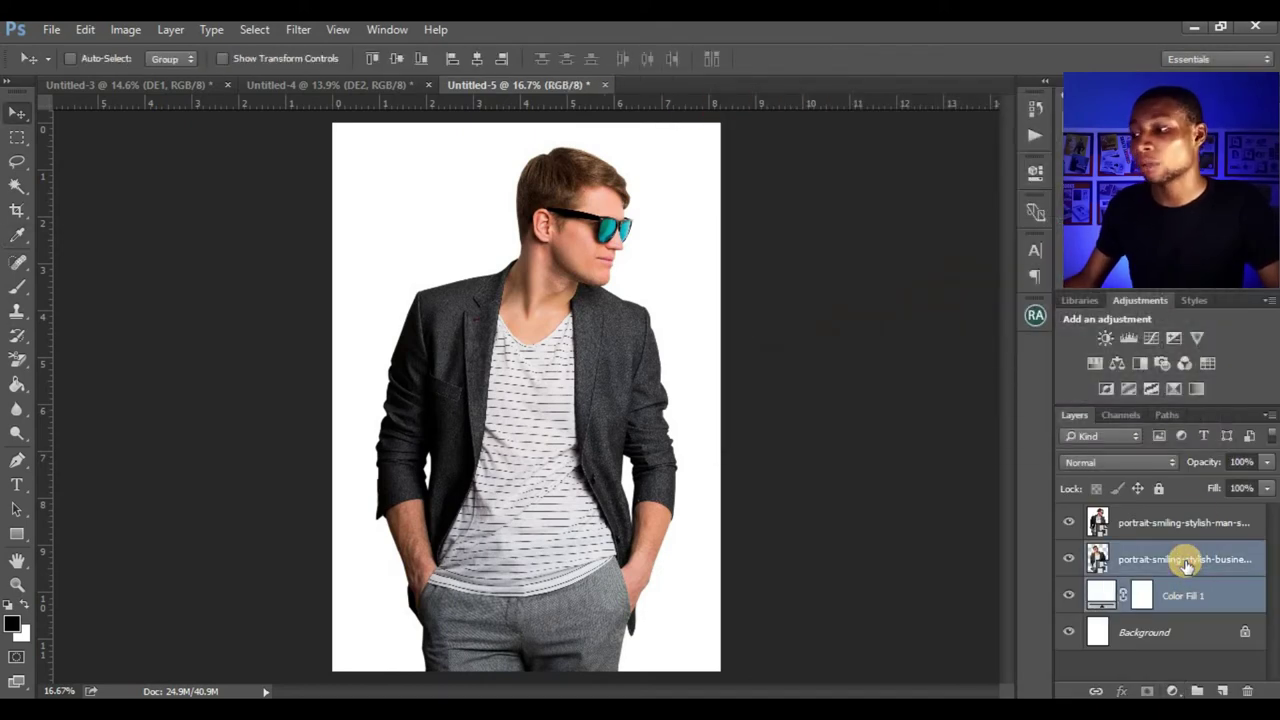
pyautogui.rightClick(1188, 580)
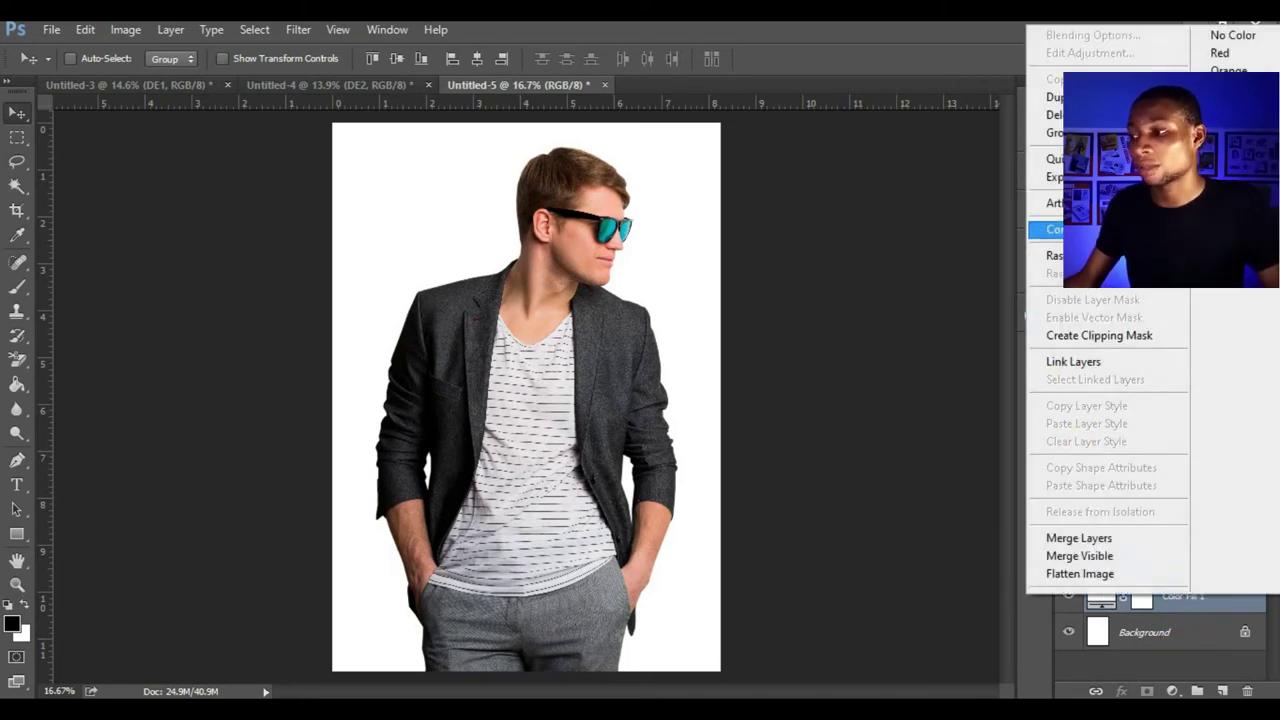
pyautogui.click(1080, 229)
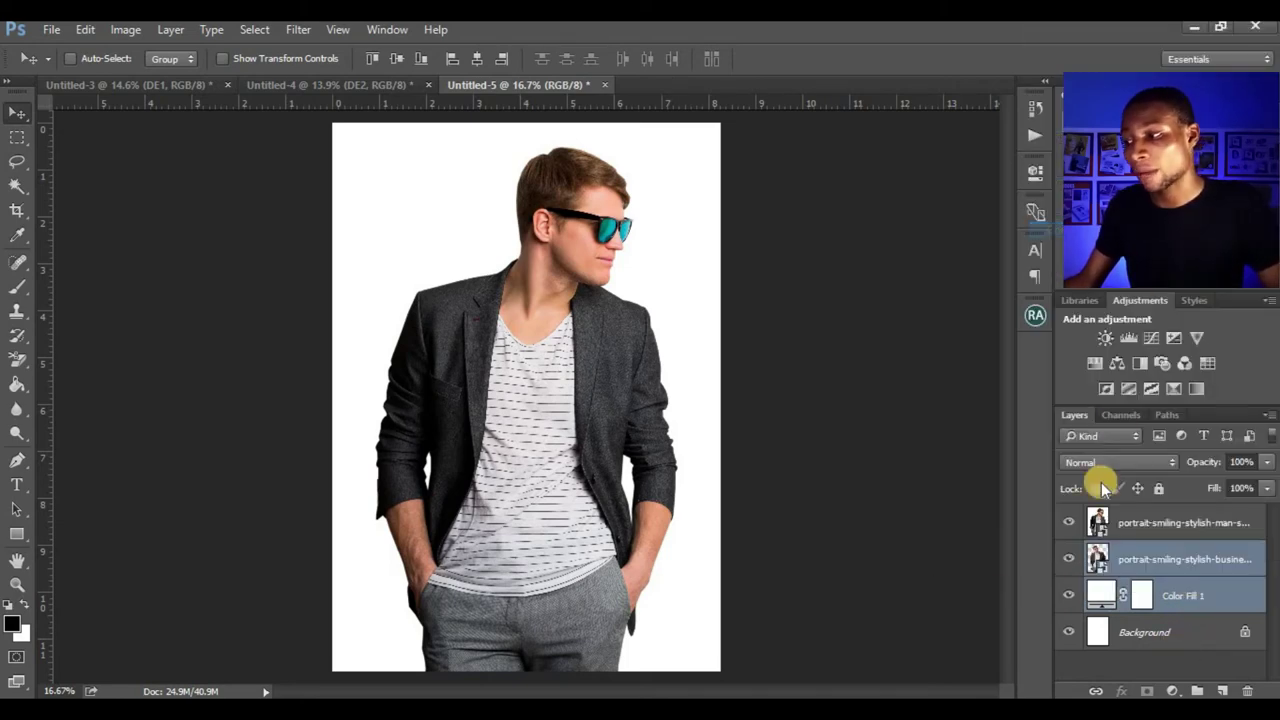
# Turn off the R channel in the sunglasses portrait's blending options to create the red-and-cyan double exposure.
pyautogui.click(1175, 527)
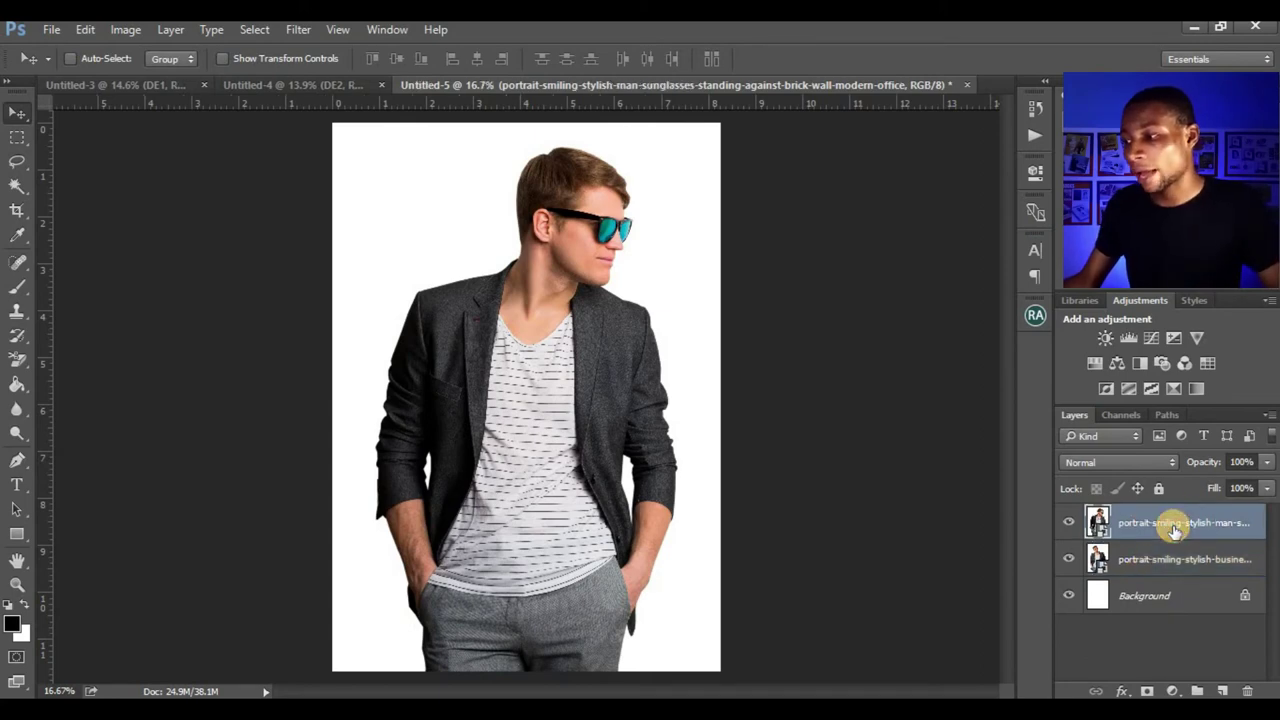
pyautogui.doubleClick(1258, 530)
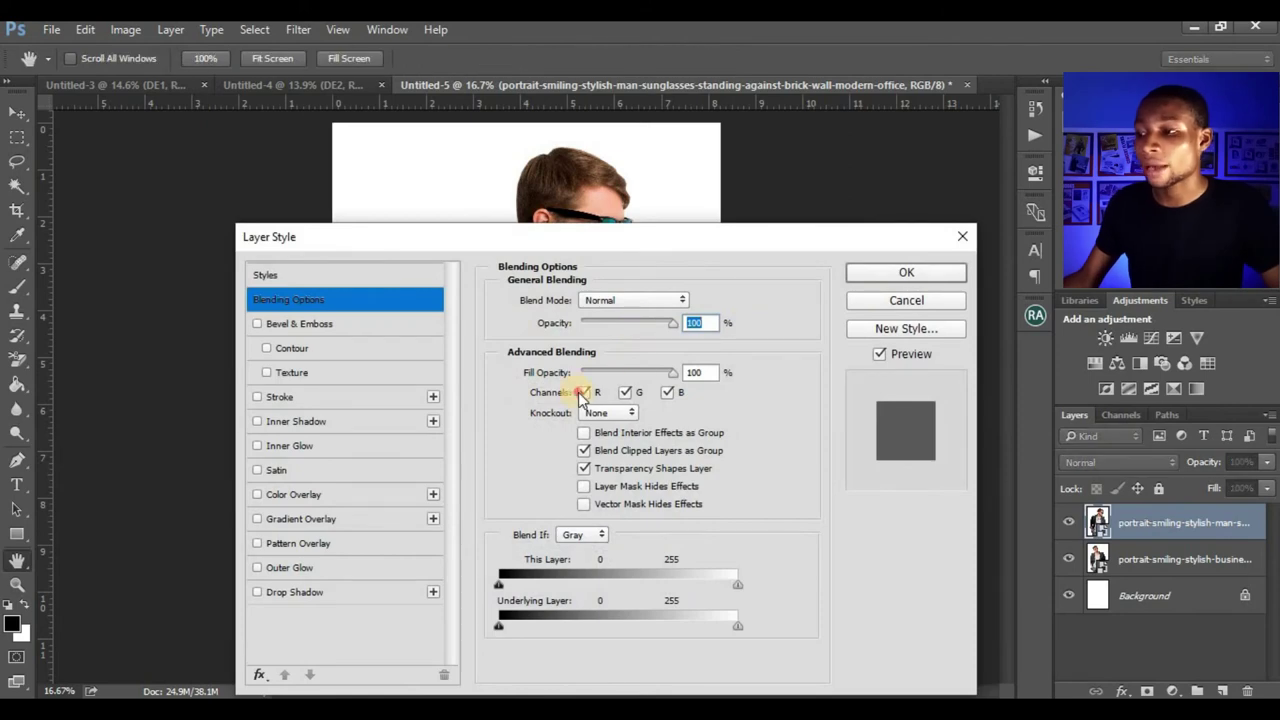
pyautogui.click(583, 393)
pyautogui.moveTo(668, 248); pyautogui.dragTo(605, 436)
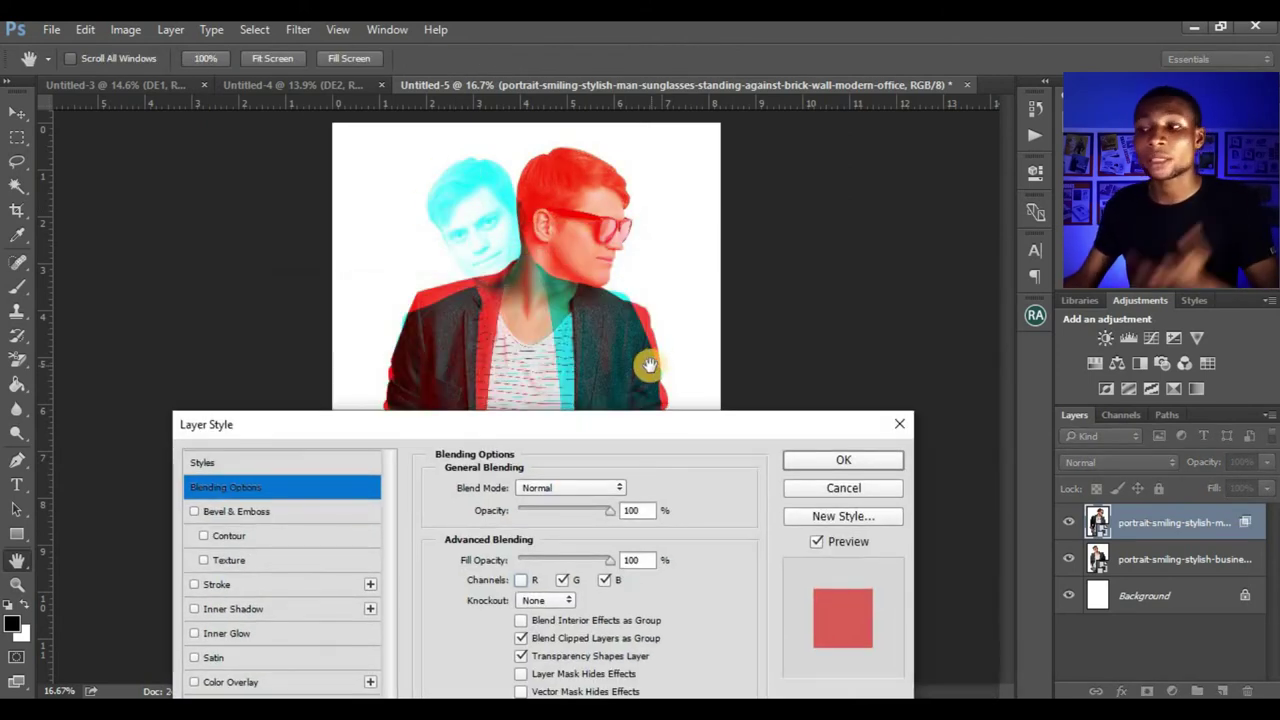
pyautogui.click(810, 460)
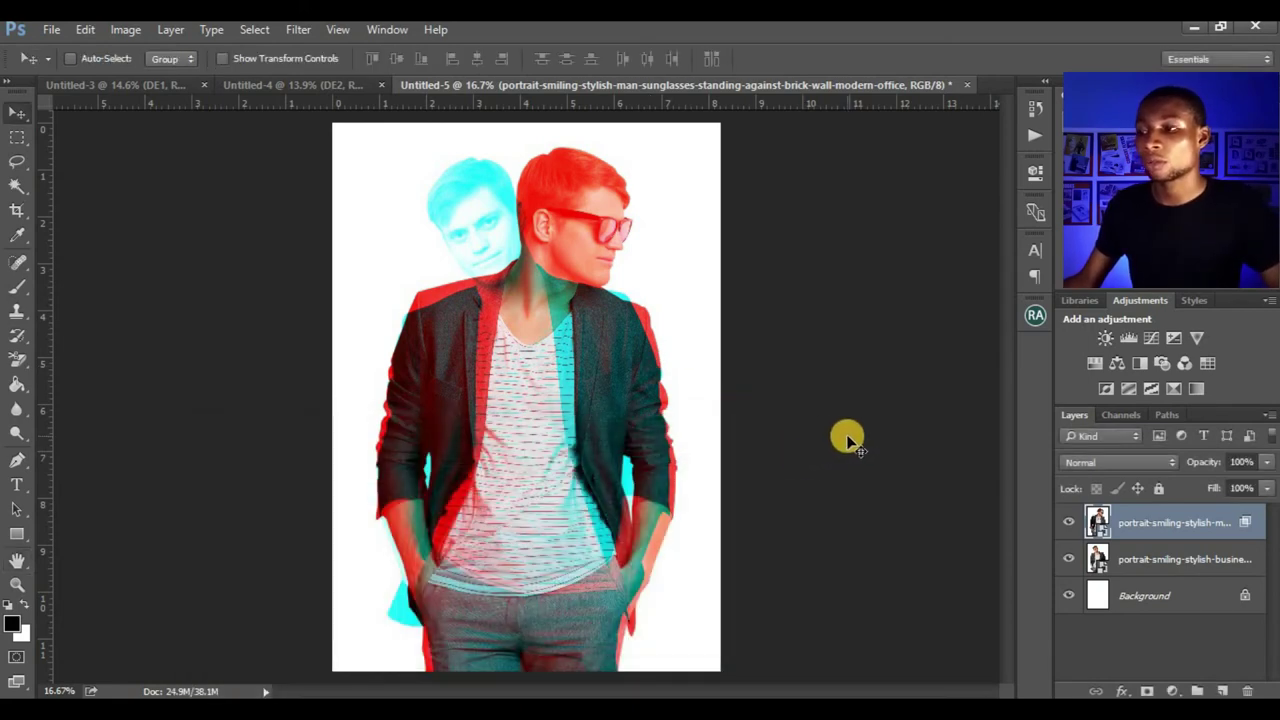
# Add a Selective Color adjustment above the portraits and set its Cyans to Cyan +54% and Black +69%.
pyautogui.click(1173, 690)
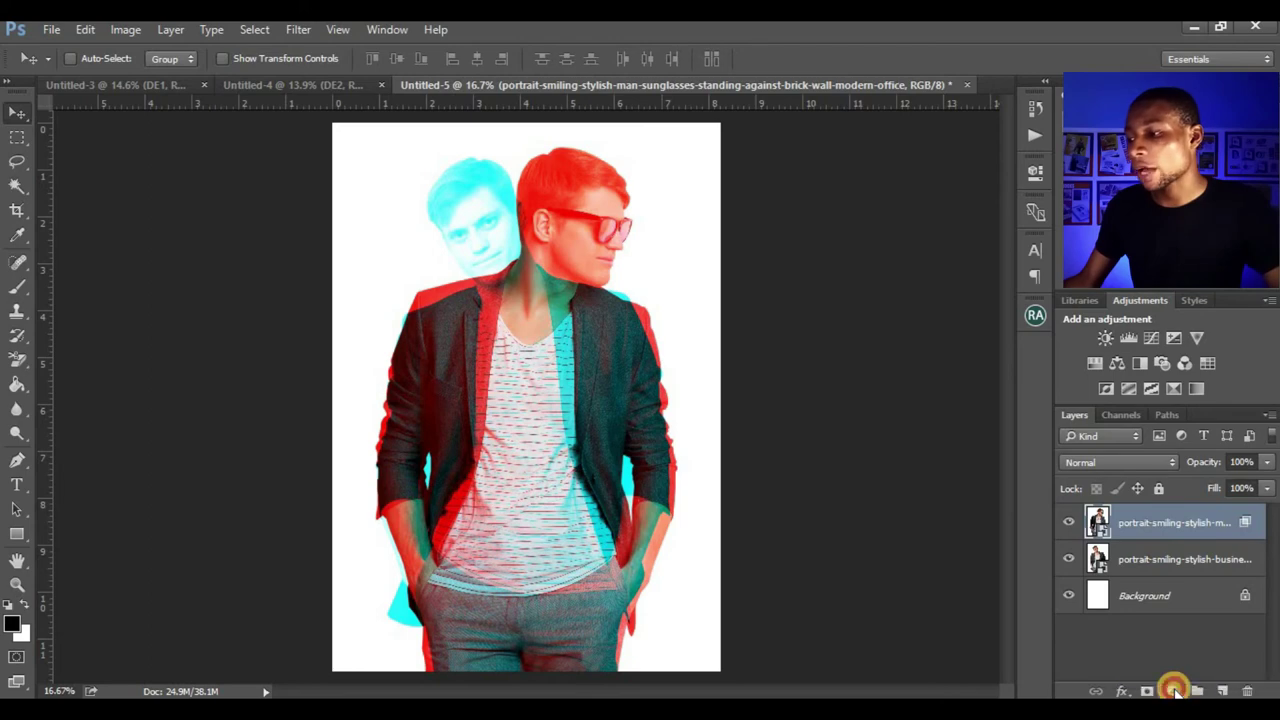
pyautogui.click(1150, 676)
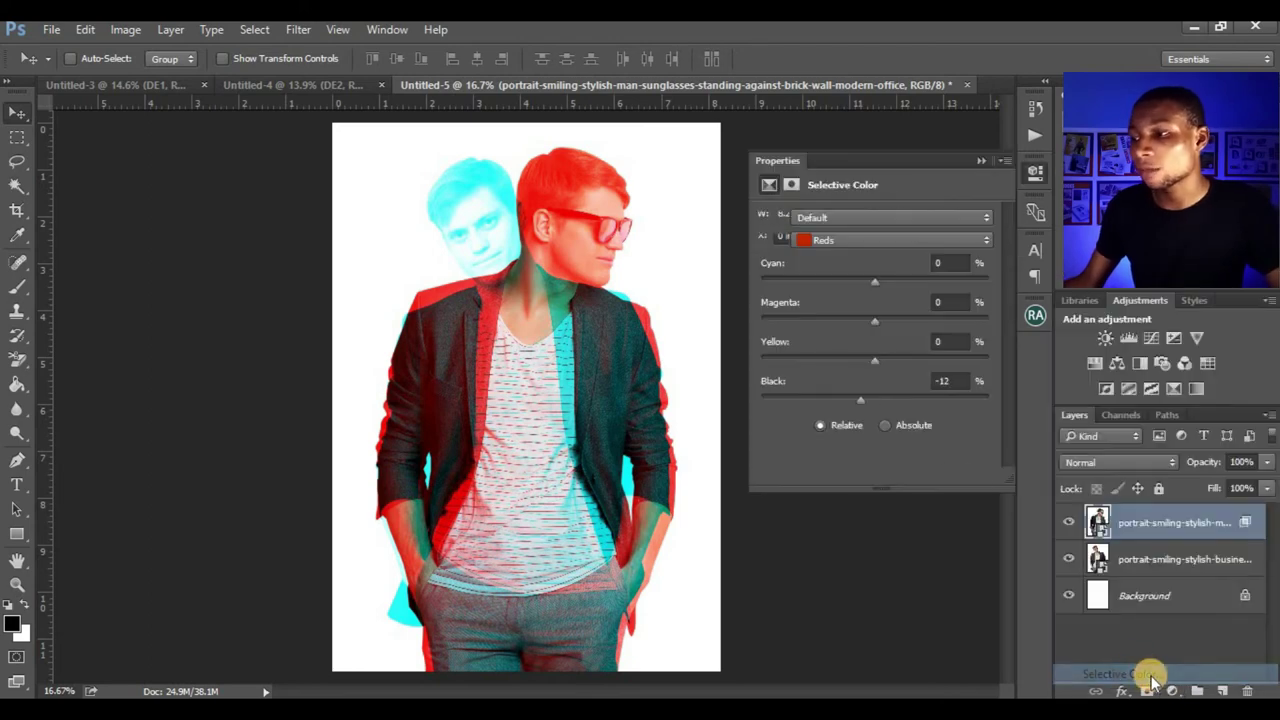
pyautogui.click(869, 242)
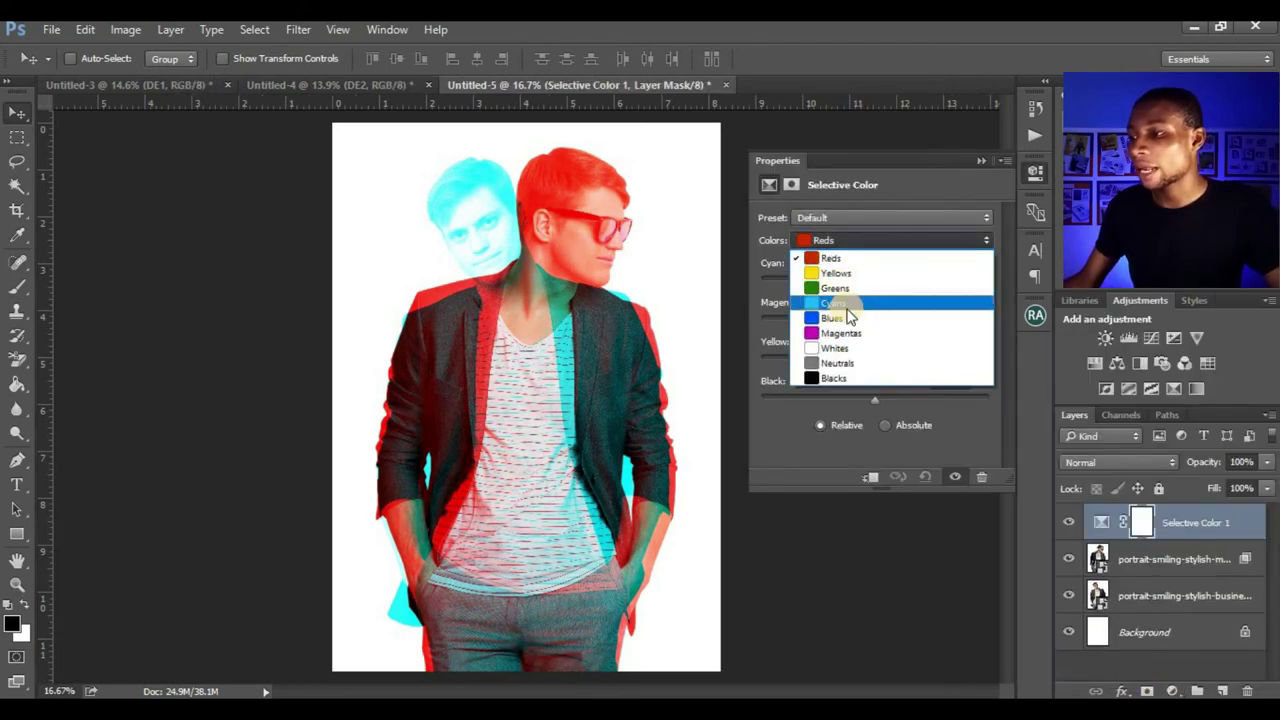
pyautogui.click(863, 310)
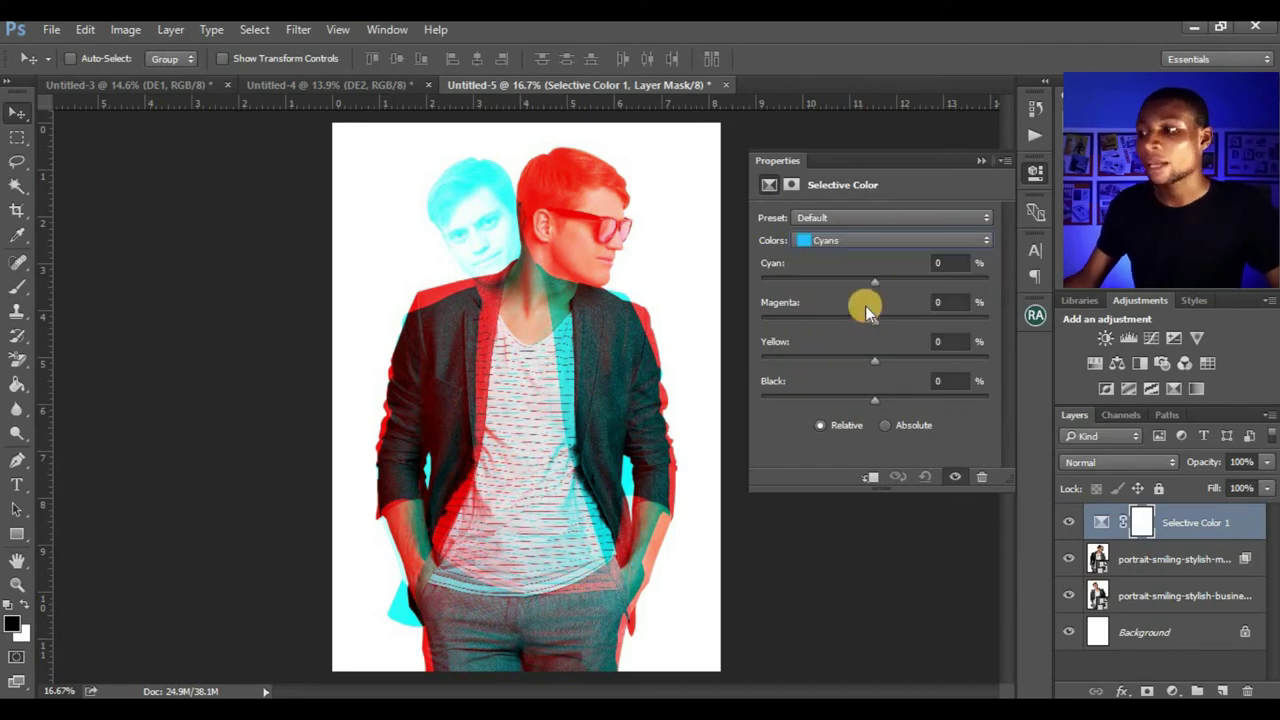
pyautogui.moveTo(920, 290); pyautogui.dragTo(935, 291)
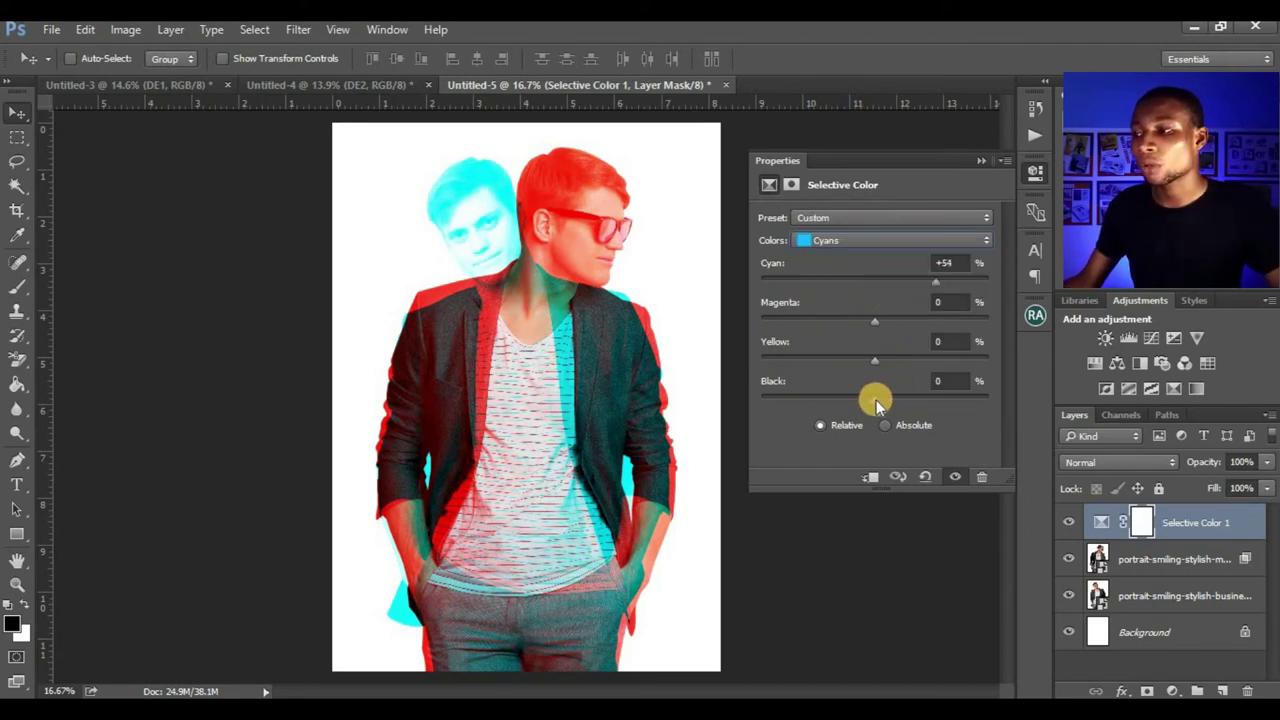
pyautogui.moveTo(876, 400); pyautogui.dragTo(950, 404)
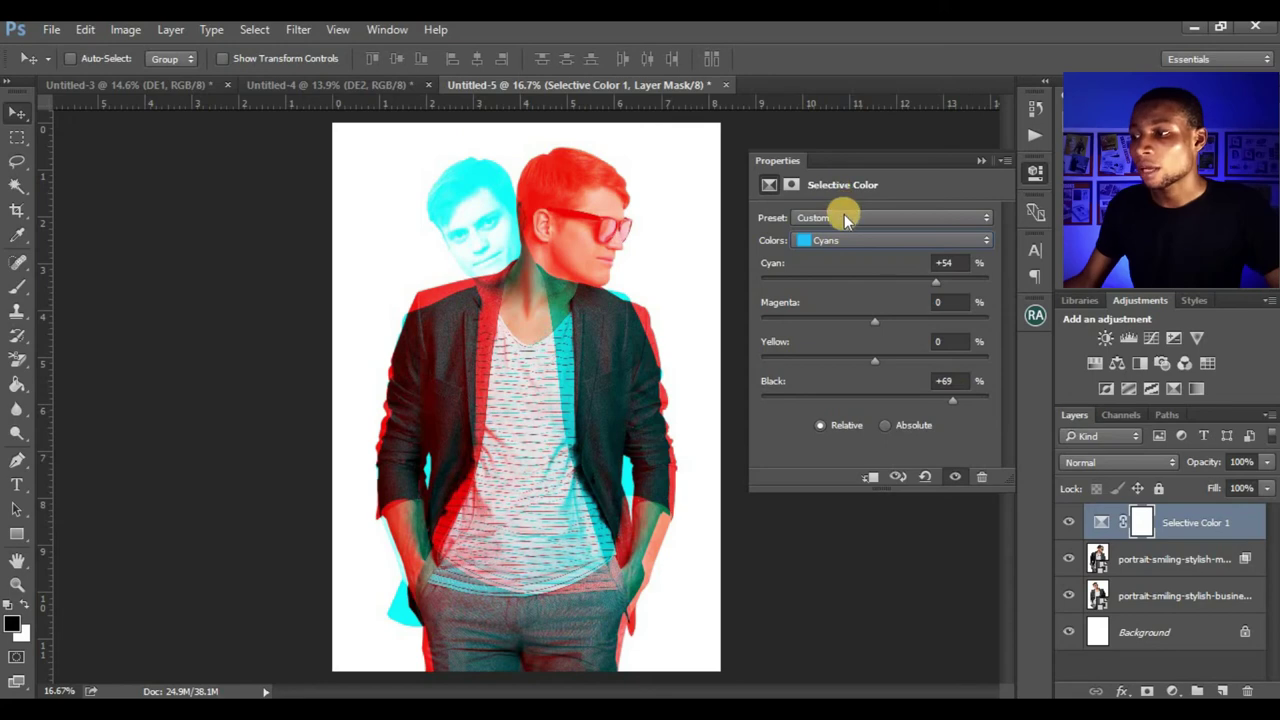
# Set the Reds in the Selective Color adjustment to Black +17%.
pyautogui.click(927, 245)
pyautogui.click(869, 251)
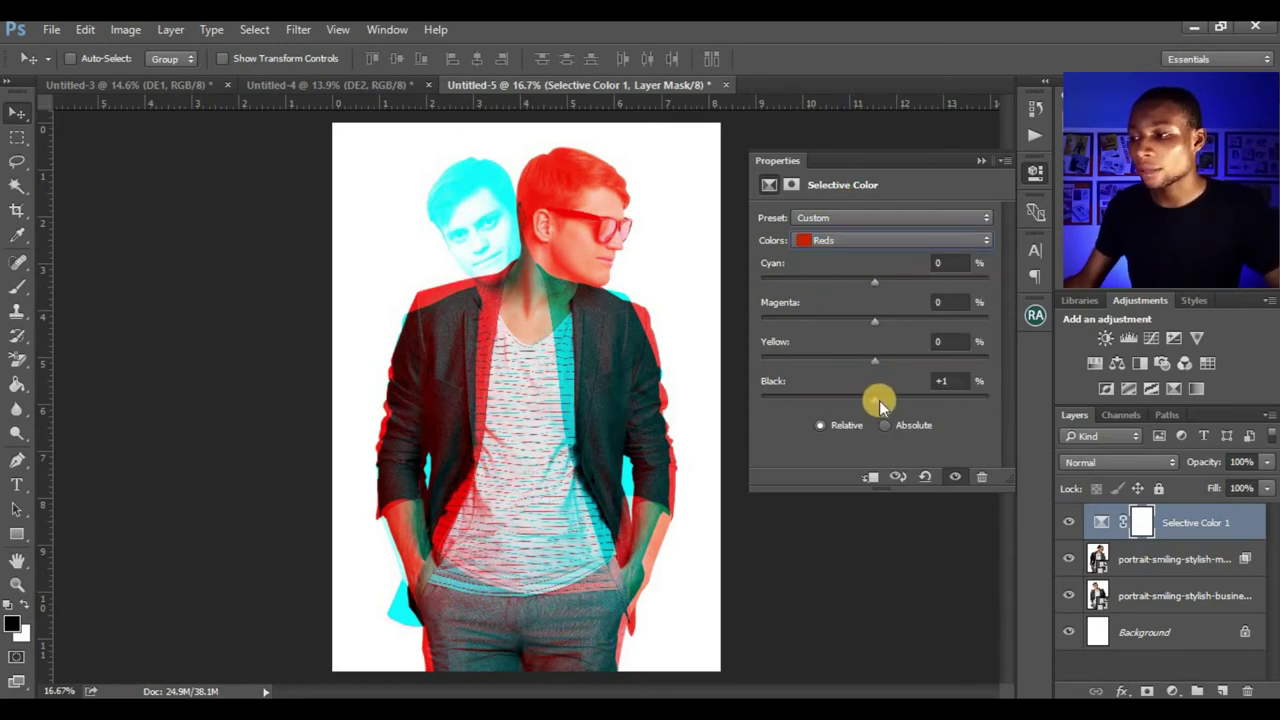
pyautogui.moveTo(880, 400); pyautogui.dragTo(900, 402)
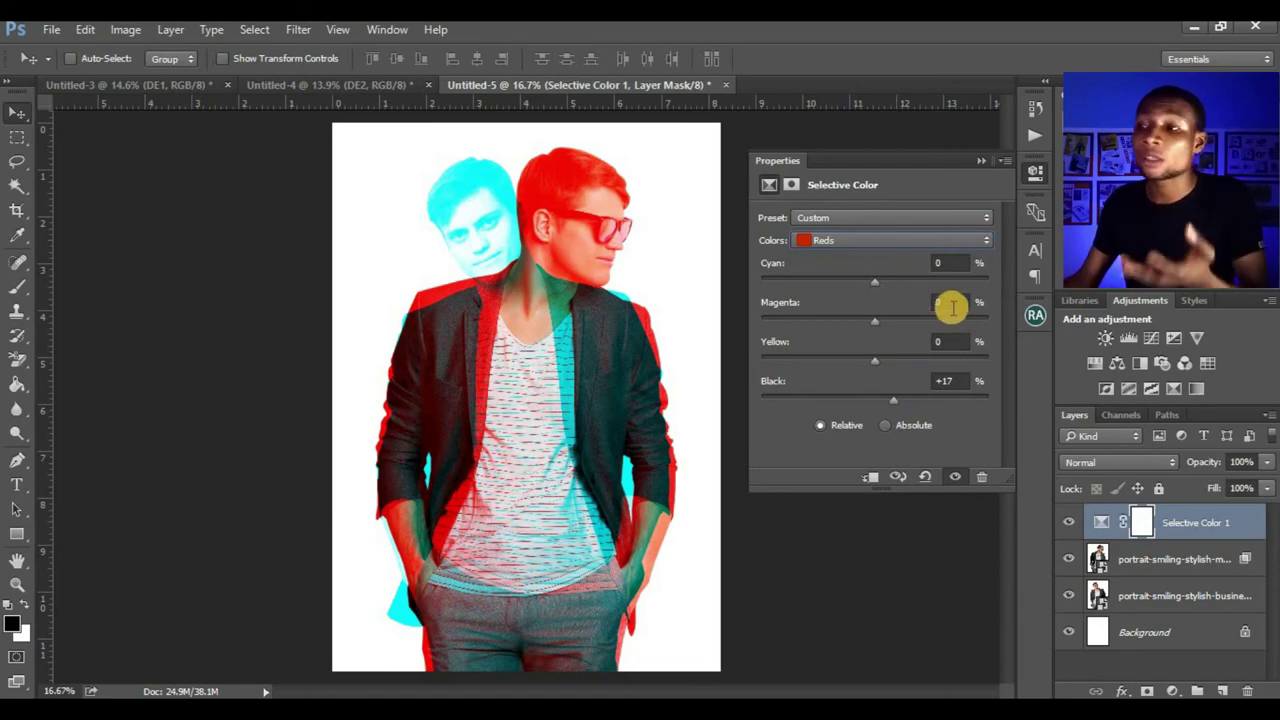
pyautogui.click(981, 160)
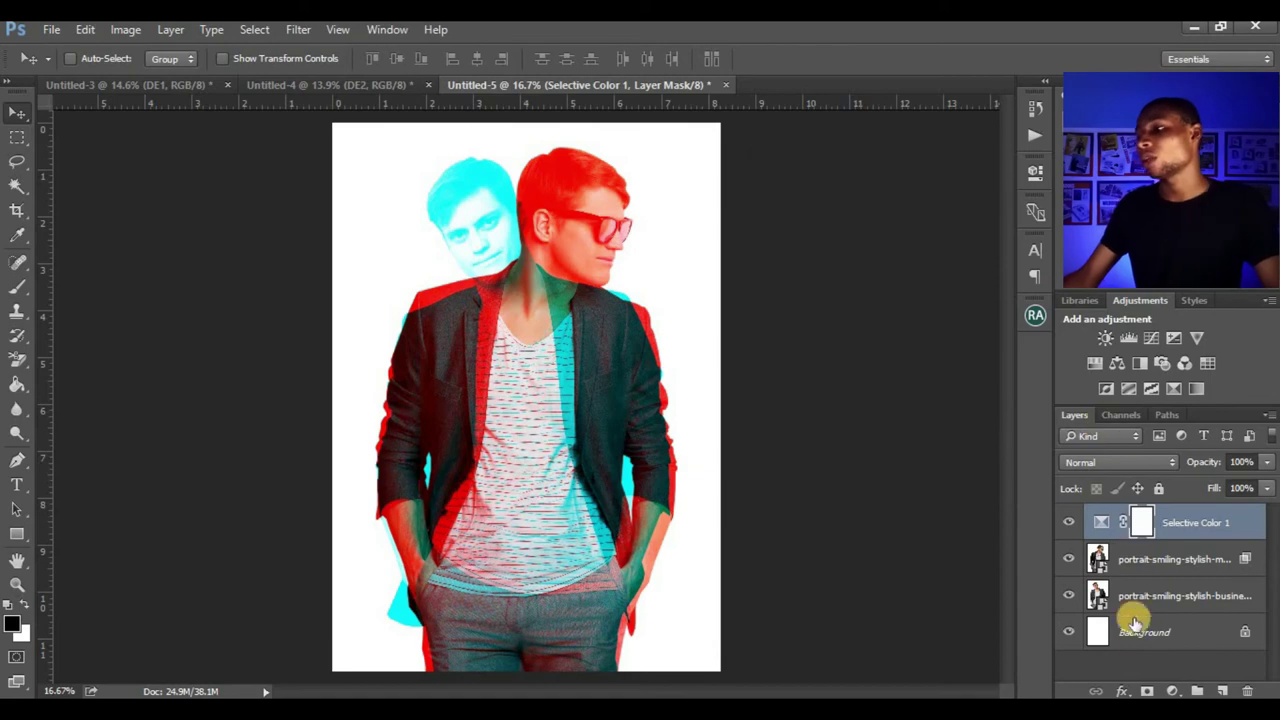
# Add a Levels adjustment with output levels 13 to 250, input black 1 and input white 246.
pyautogui.click(1172, 691)
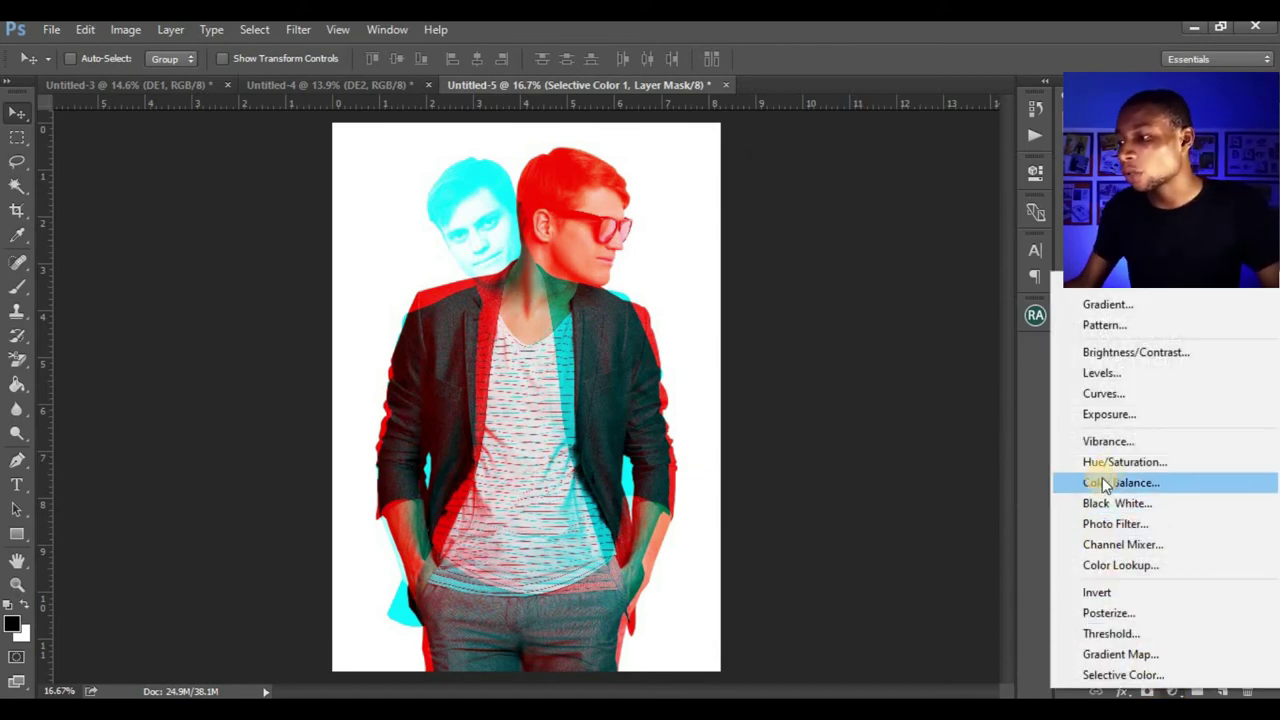
pyautogui.click(1130, 373)
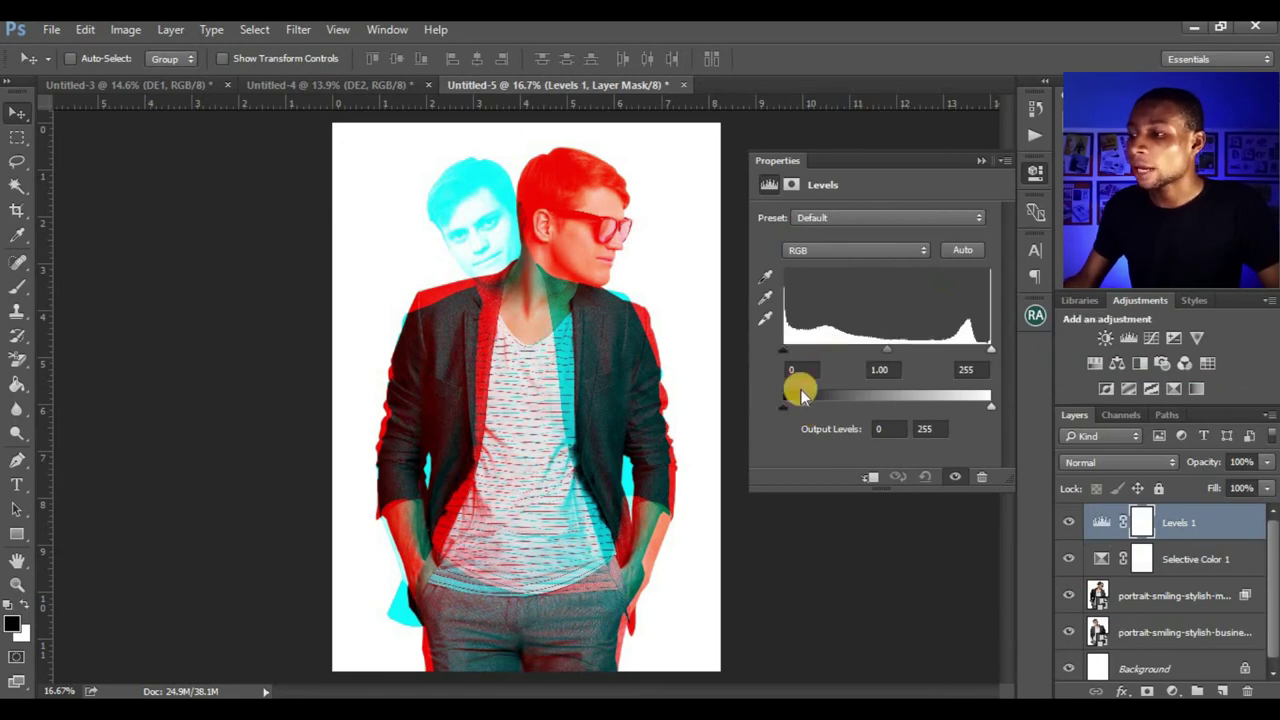
pyautogui.moveTo(783, 407); pyautogui.dragTo(801, 414)
pyautogui.moveTo(991, 407); pyautogui.dragTo(987, 407)
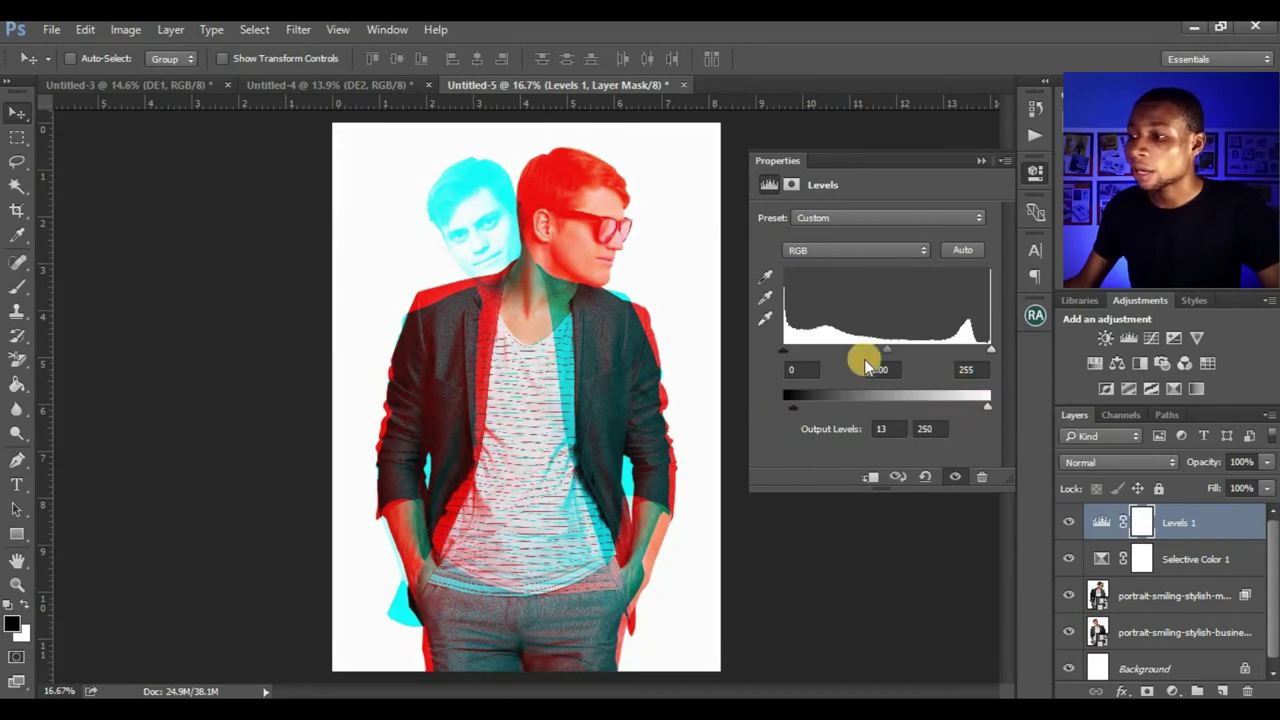
pyautogui.moveTo(781, 353)
pyautogui.mouseDown()
pyautogui.moveTo(796, 357)
pyautogui.moveTo(785, 356)
pyautogui.mouseUp()
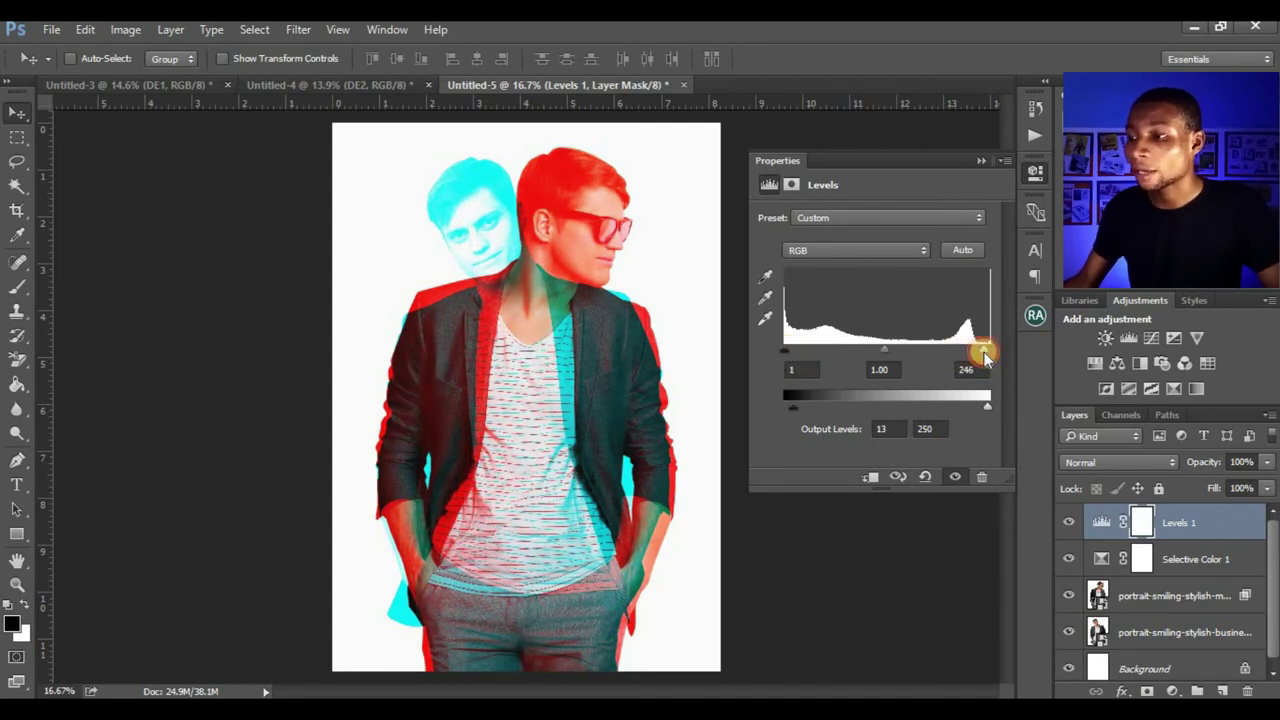
pyautogui.click(980, 160)
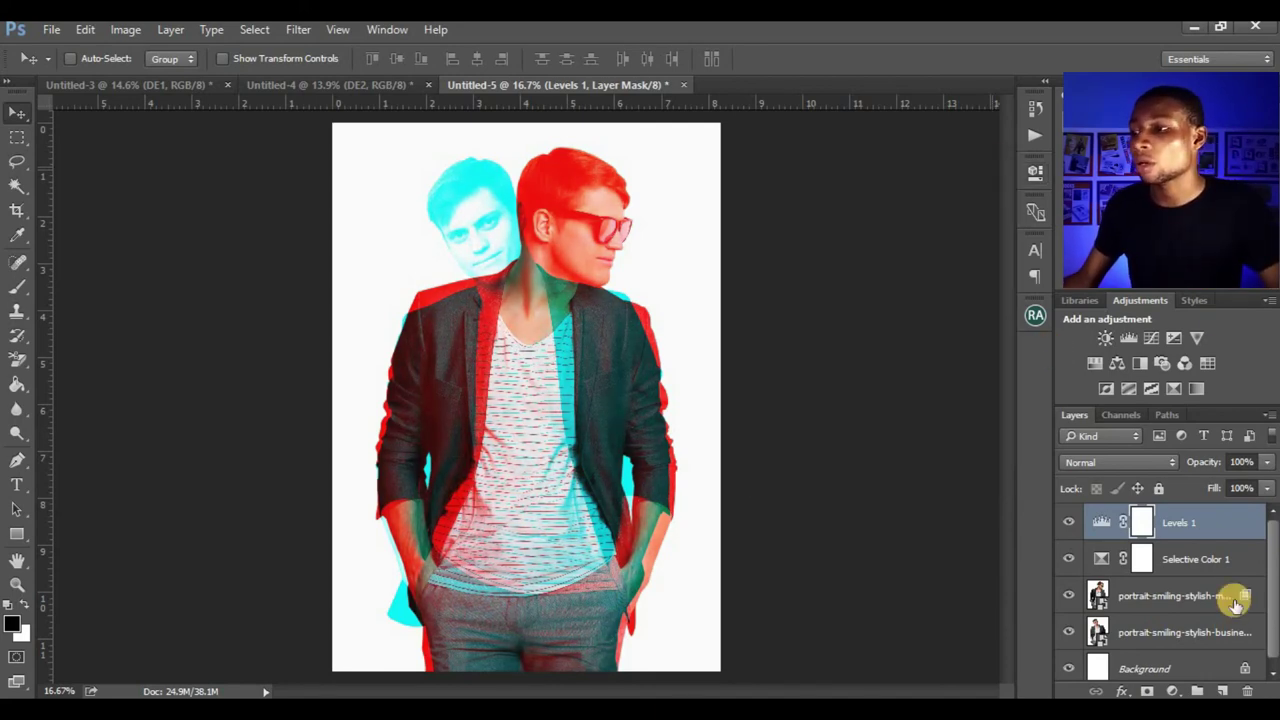
# Add a Hue/Saturation adjustment on top and shift the master Hue to +15.
pyautogui.click(1171, 690)
pyautogui.click(1142, 457)
pyautogui.moveTo(870, 286); pyautogui.dragTo(892, 292)
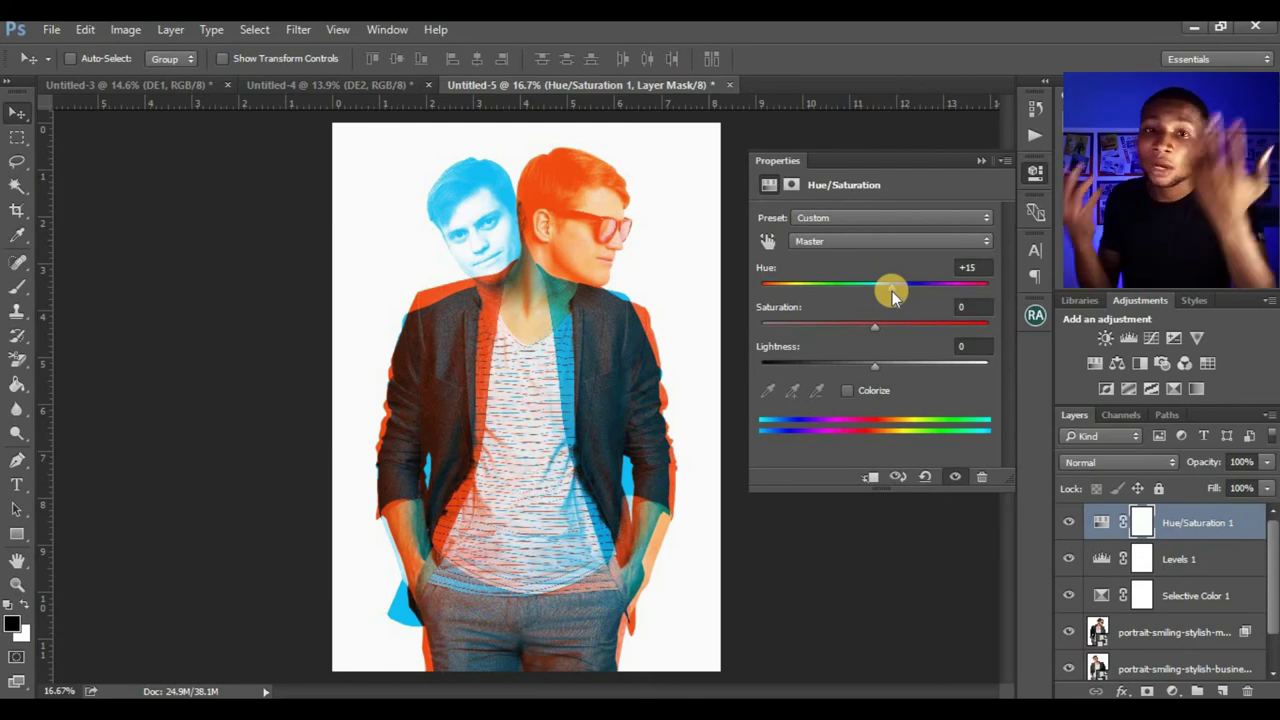
pyautogui.click(976, 156)
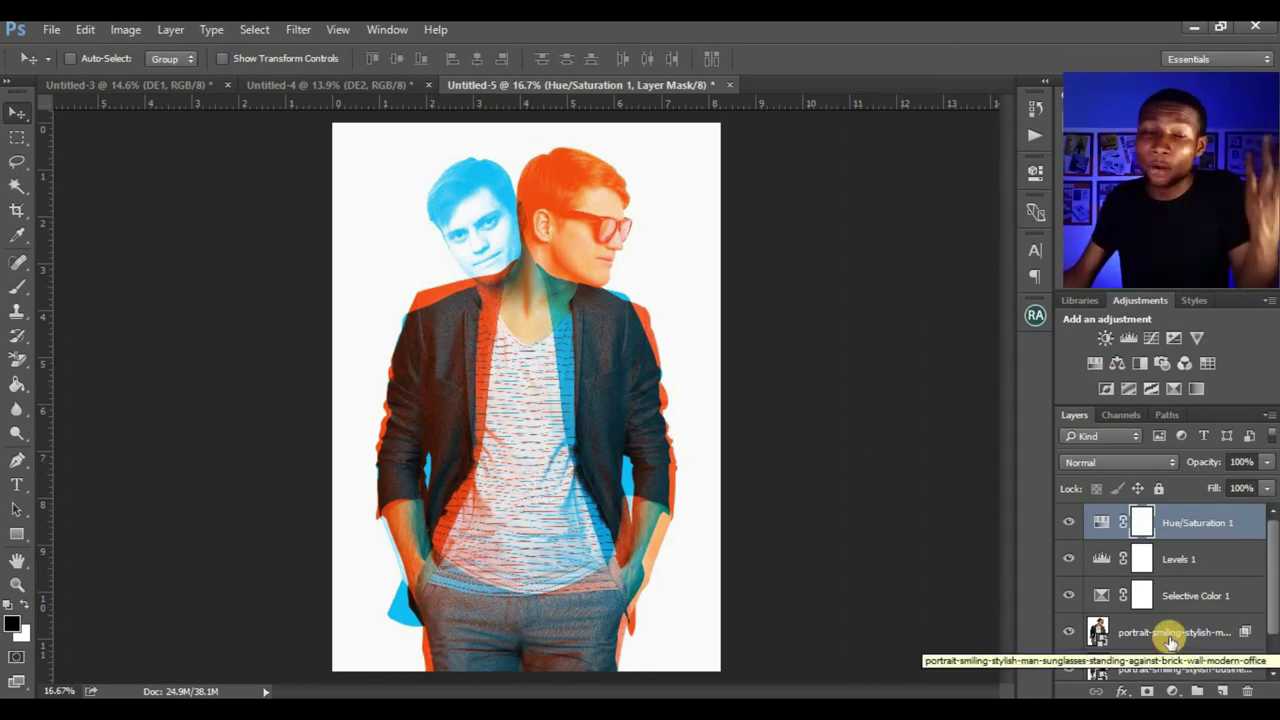
# Add a layer mask to the sunglasses portrait and another to the camera-facing portrait.
pyautogui.click(1171, 640)
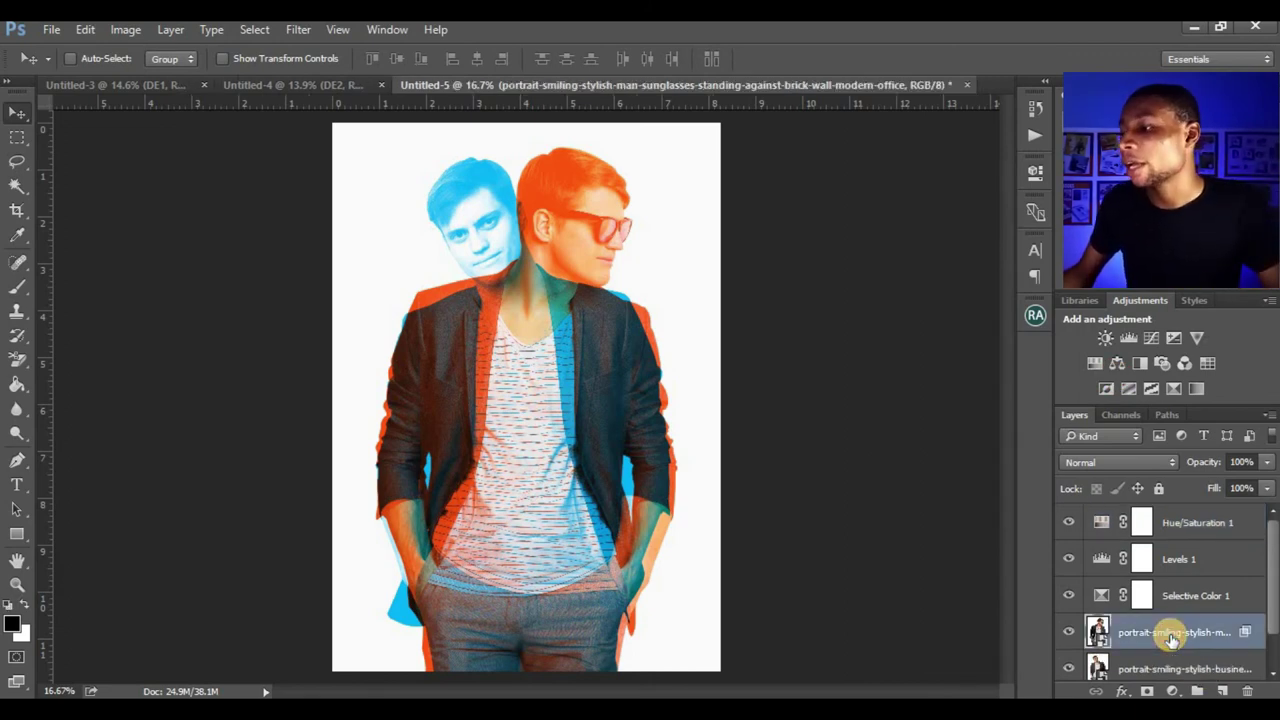
pyautogui.click(1147, 691)
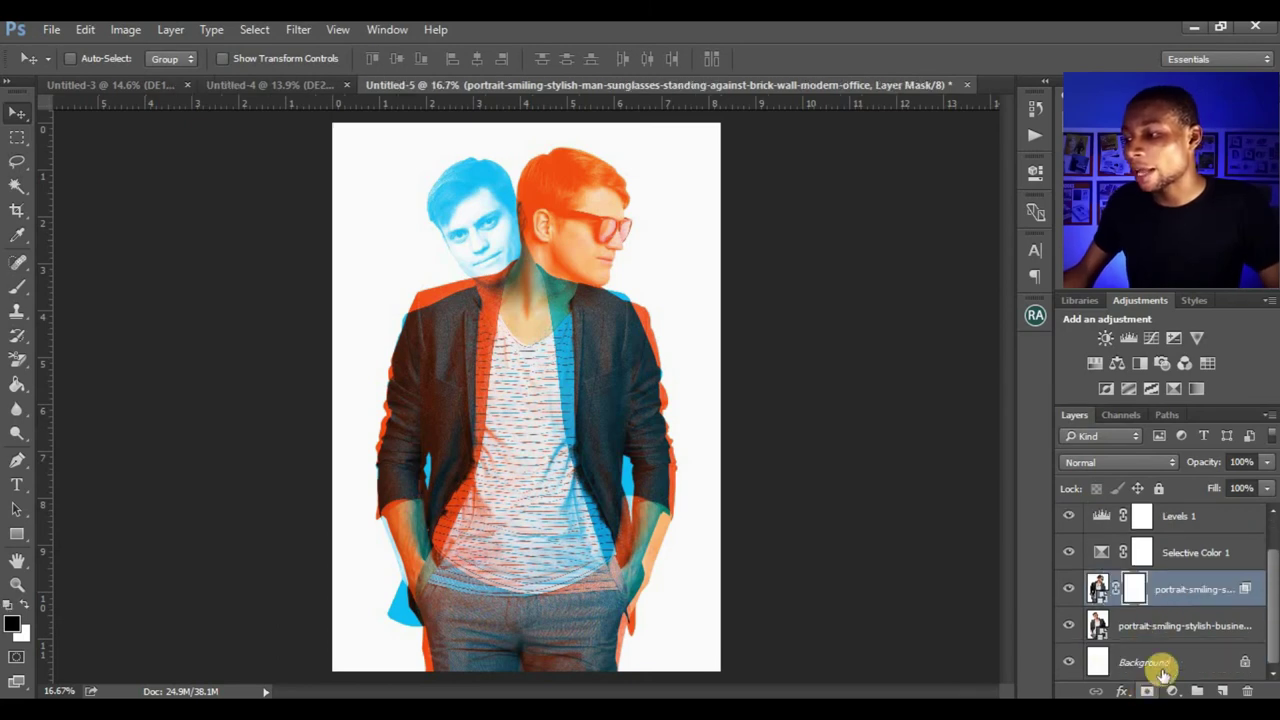
pyautogui.click(1178, 630)
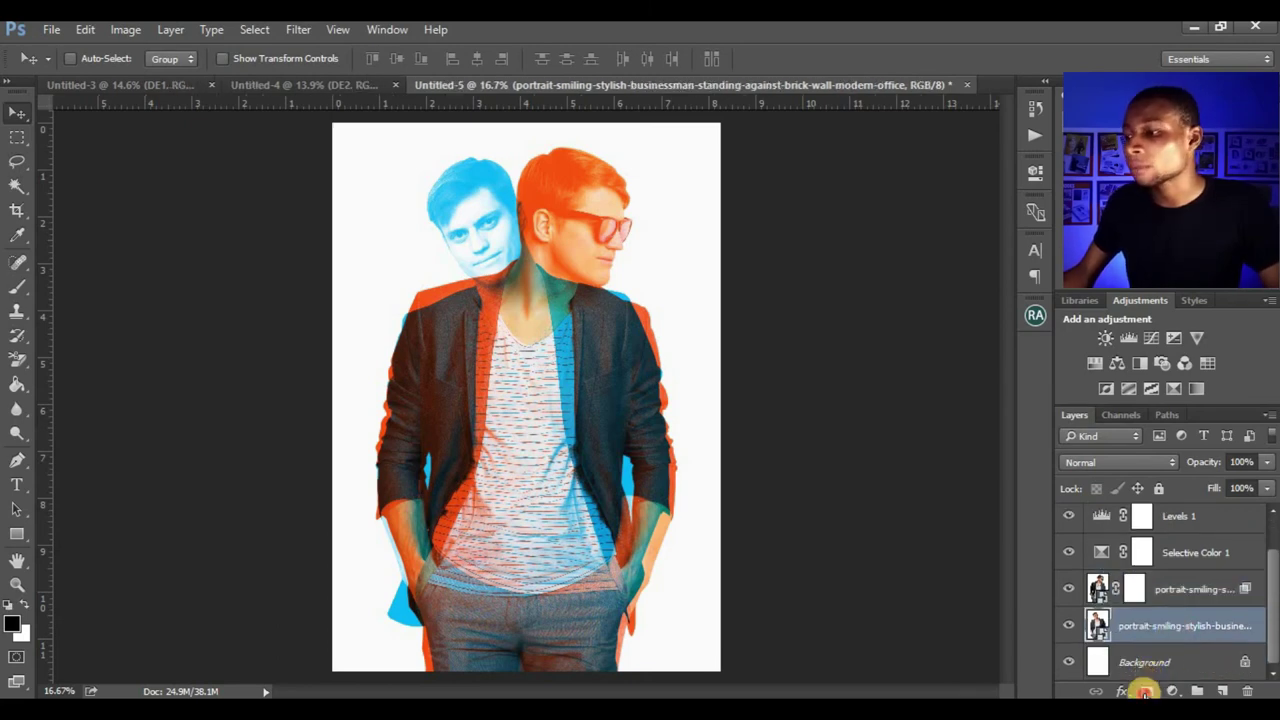
pyautogui.click(1145, 691)
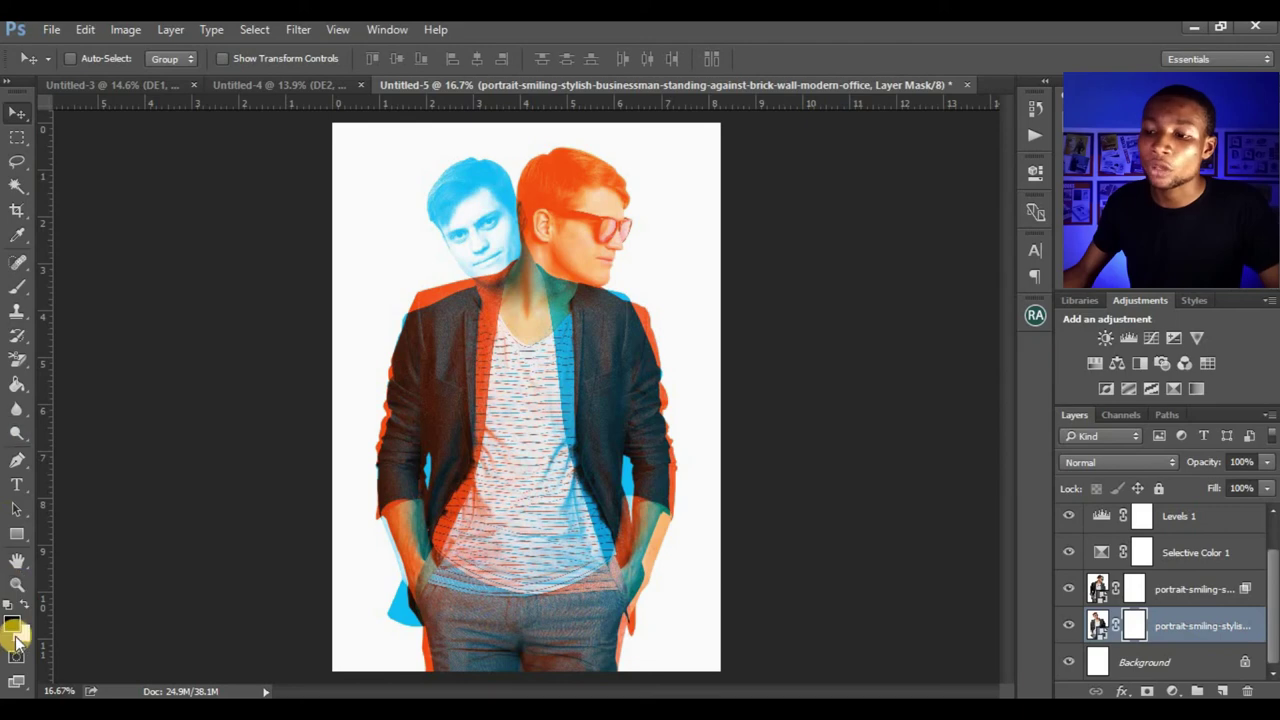
# Paint black with a soft 1000 px brush on both portrait masks to fade out the trousers at the poster's lower edge.
pyautogui.click(17, 287)
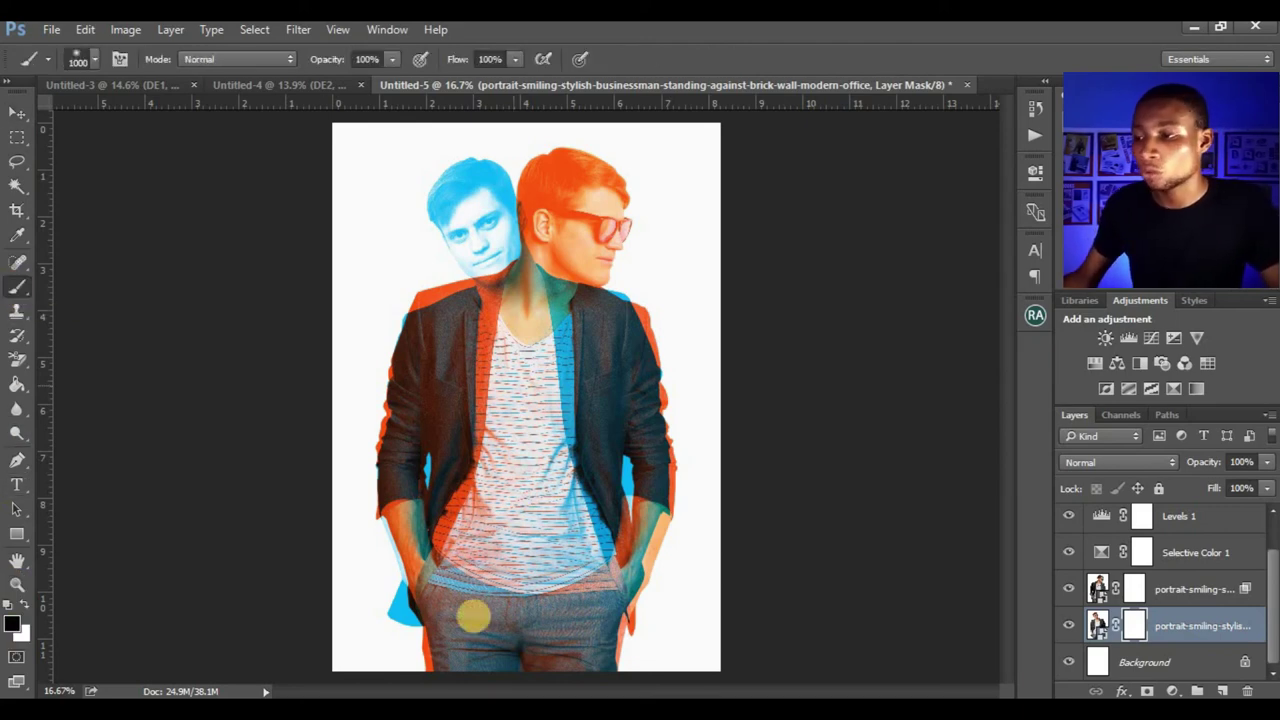
pyautogui.moveTo(514, 650)
pyautogui.mouseDown()
pyautogui.moveTo(402, 643)
pyautogui.moveTo(532, 654)
pyautogui.moveTo(416, 646)
pyautogui.moveTo(645, 625)
pyautogui.moveTo(684, 585)
pyautogui.mouseUp()
pyautogui.click(1190, 586)
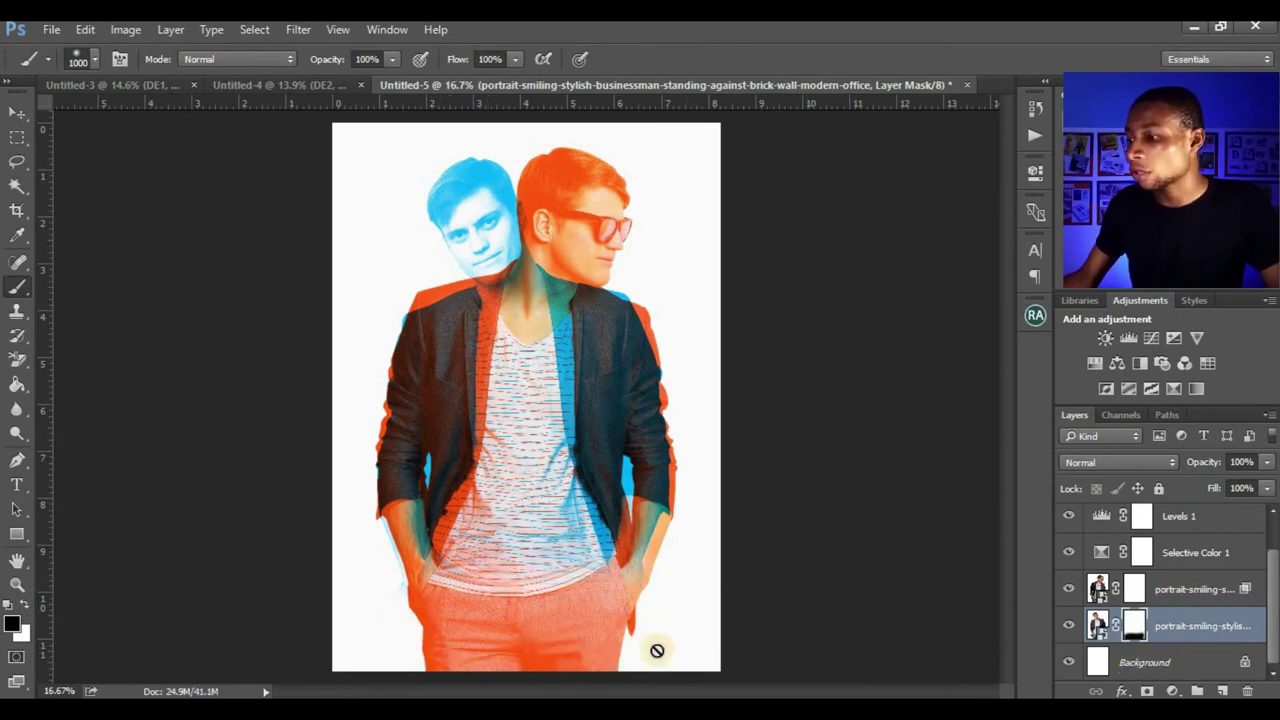
pyautogui.click(1136, 586)
pyautogui.moveTo(649, 624)
pyautogui.mouseDown()
pyautogui.moveTo(446, 647)
pyautogui.moveTo(364, 636)
pyautogui.moveTo(584, 645)
pyautogui.moveTo(400, 630)
pyautogui.moveTo(306, 560)
pyautogui.mouseUp()
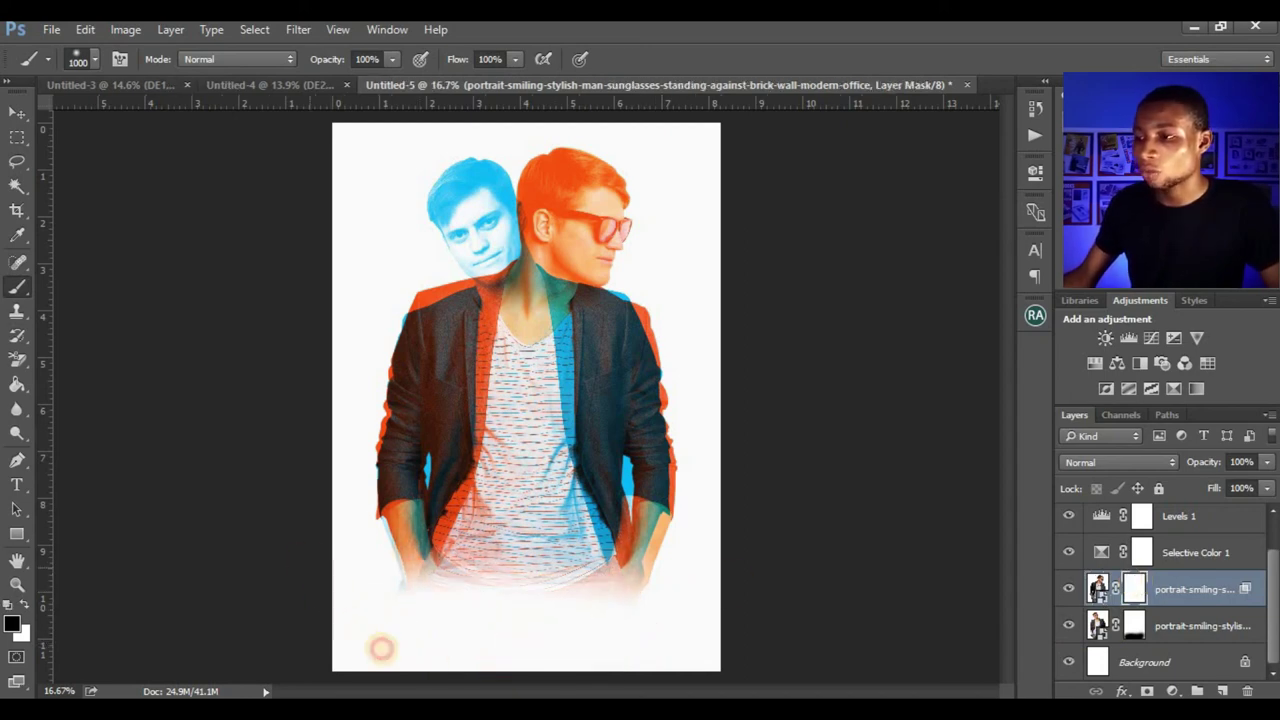
pyautogui.click(17, 112)
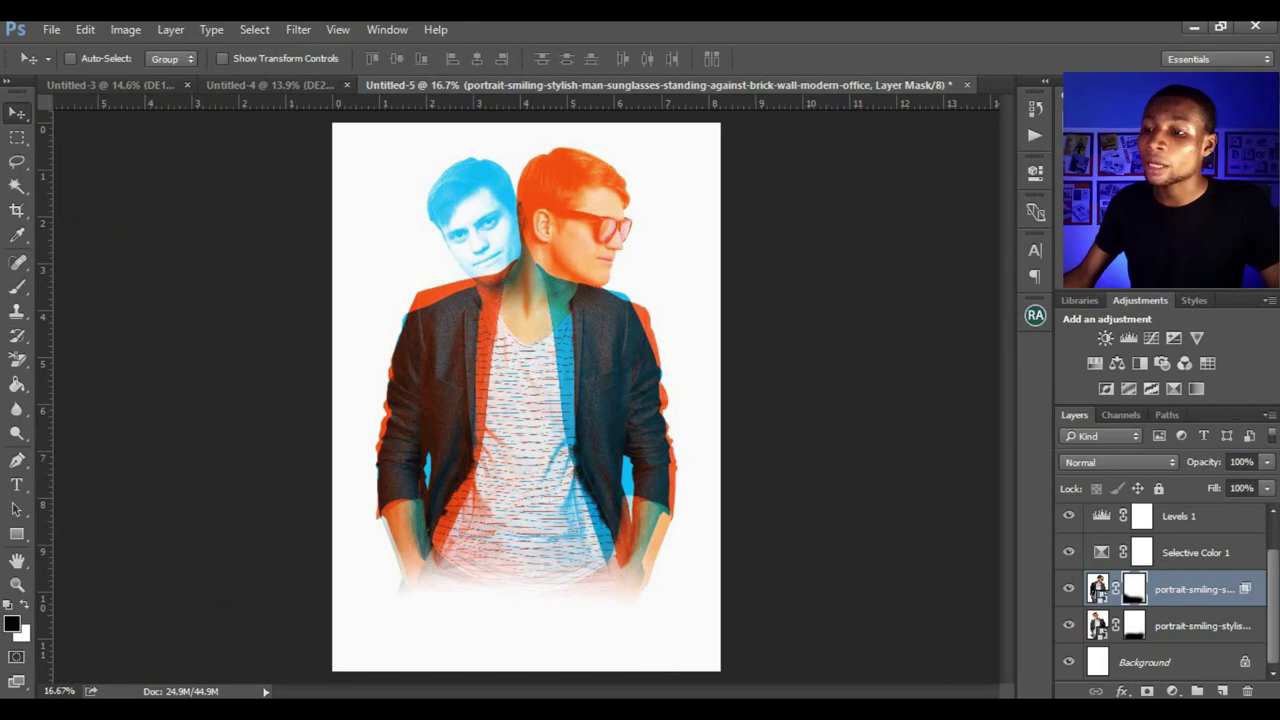
# Place the DE1 title-and-logo artwork over the whole poster and bring it to the top of the layer stack.
pyautogui.click(180, 640)
pyautogui.moveTo(190, 254); pyautogui.dragTo(522, 430)
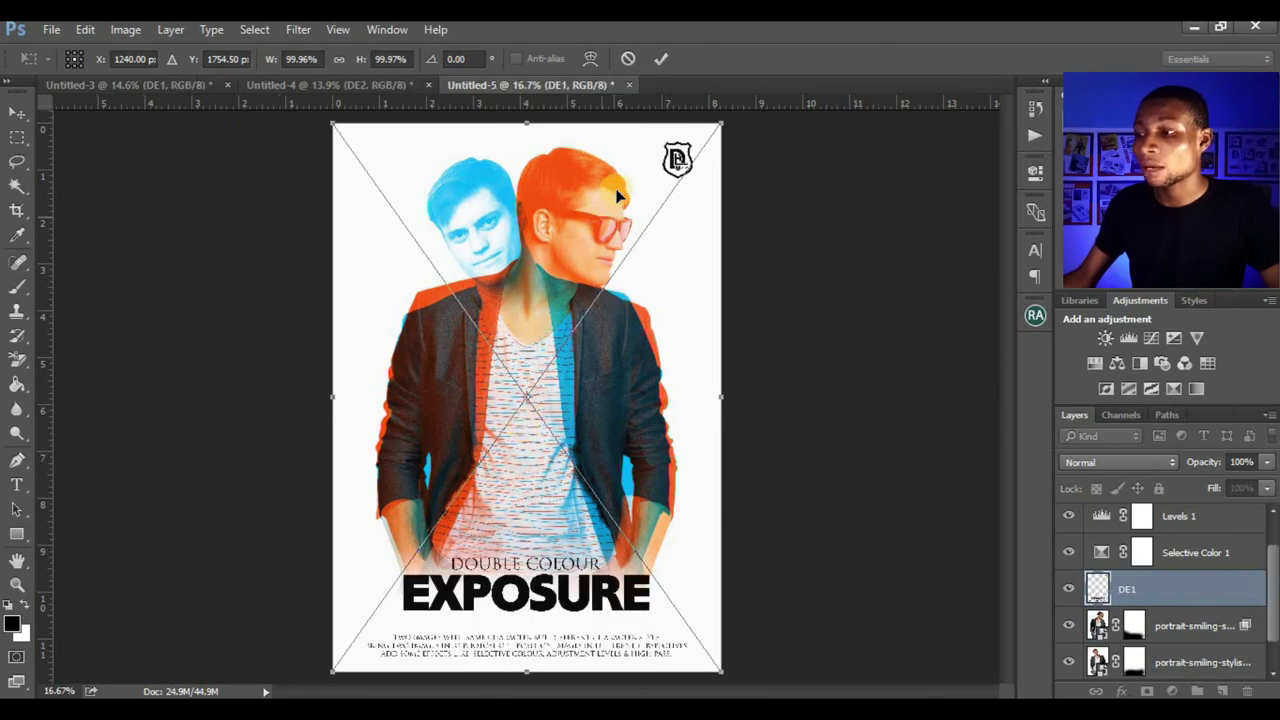
pyautogui.click(658, 62)
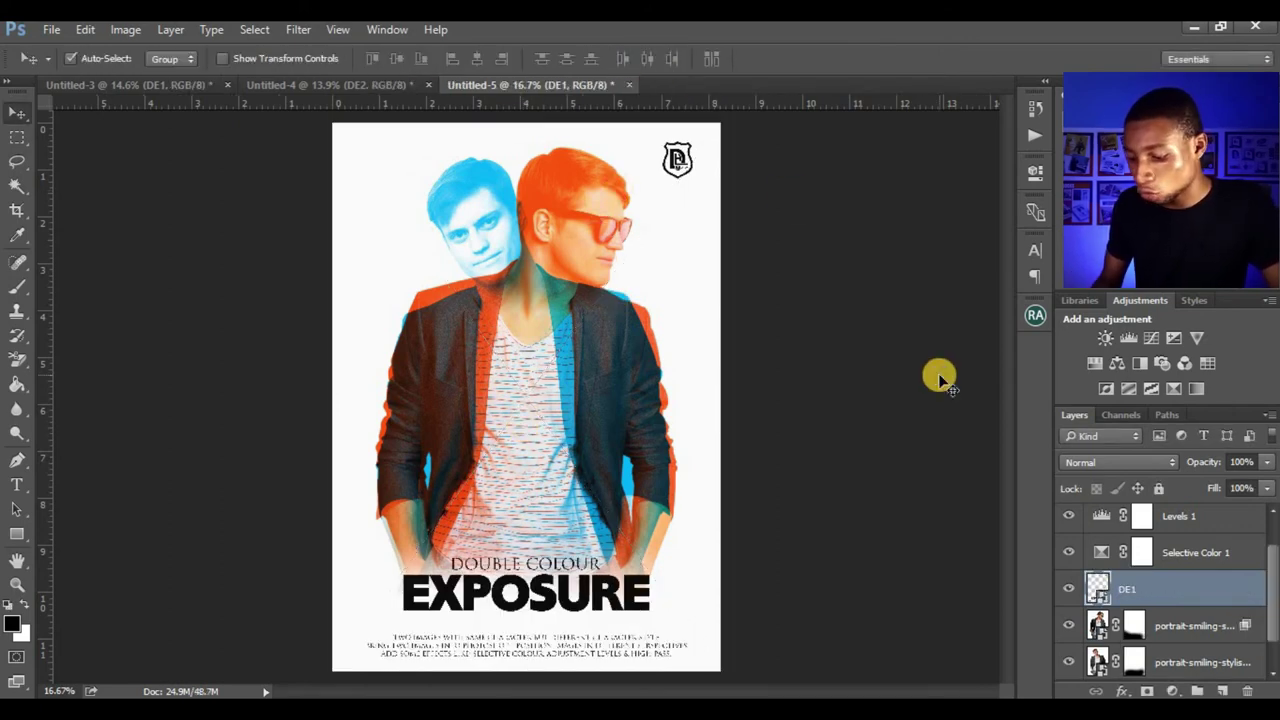
pyautogui.hotkey('ctrl', ']')
pyautogui.hotkey('ctrl', ']')
pyautogui.hotkey('ctrl', ']')
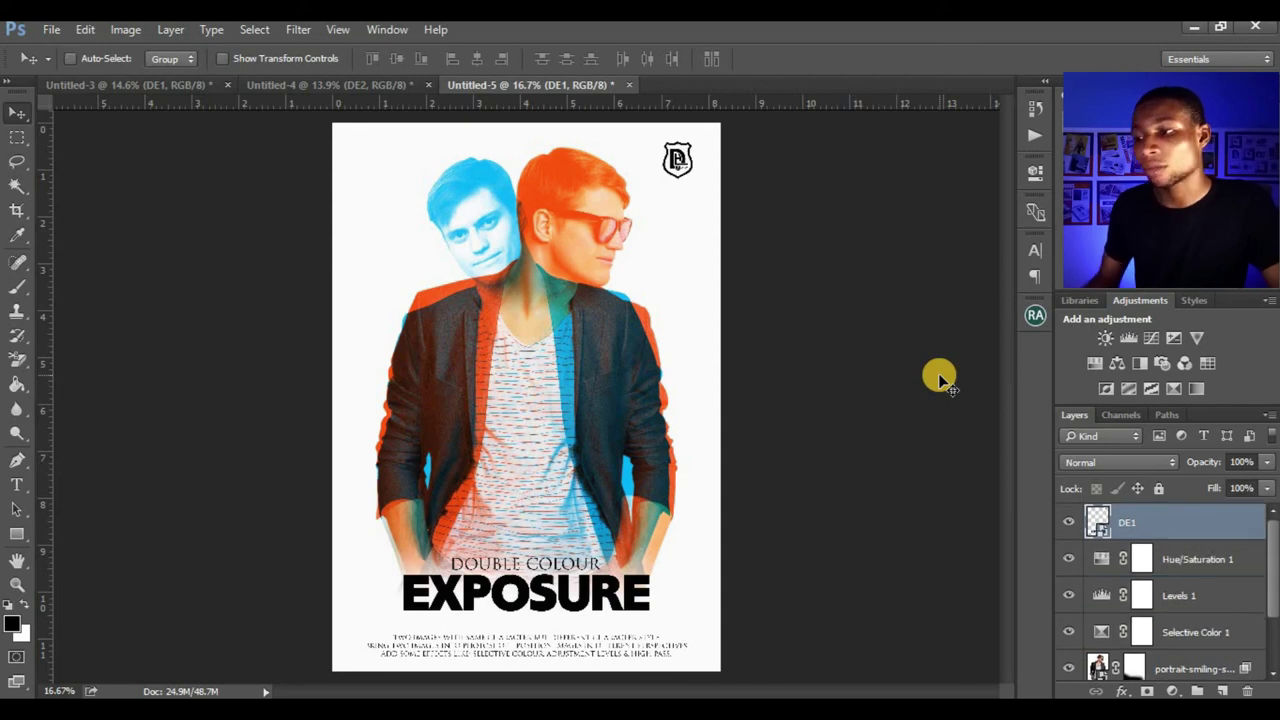